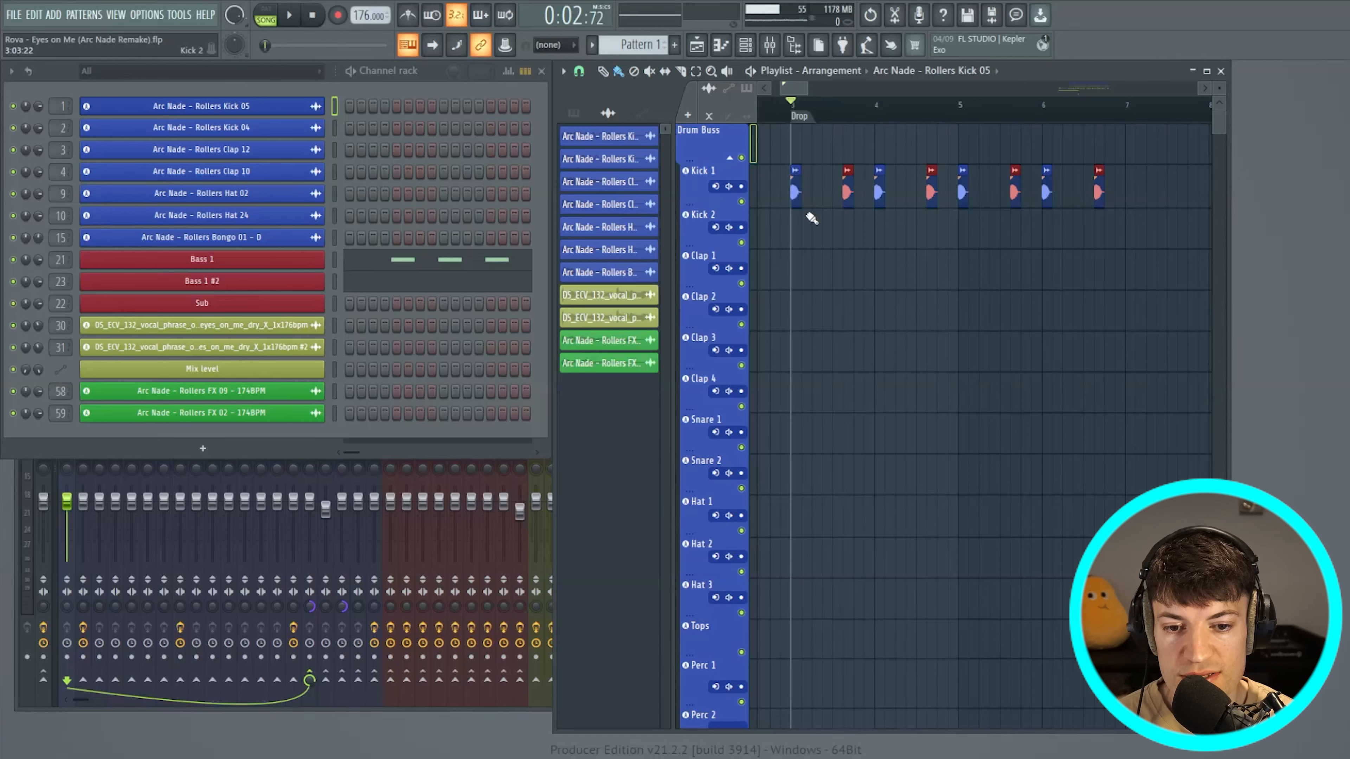
Audition the Kick 1 pattern and open the settings of the Arc Nade - Rollers Kick 04 sample
key(space)
key(space)
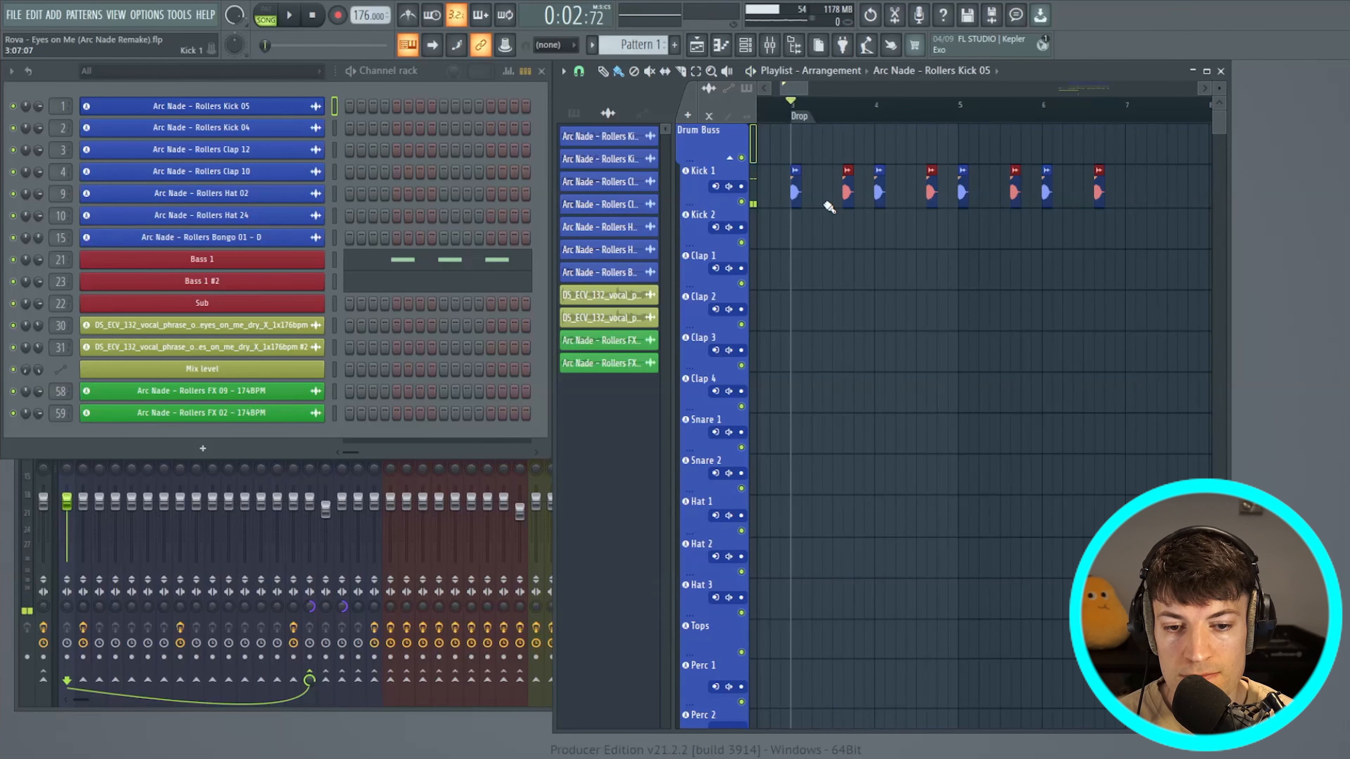
click(335, 126)
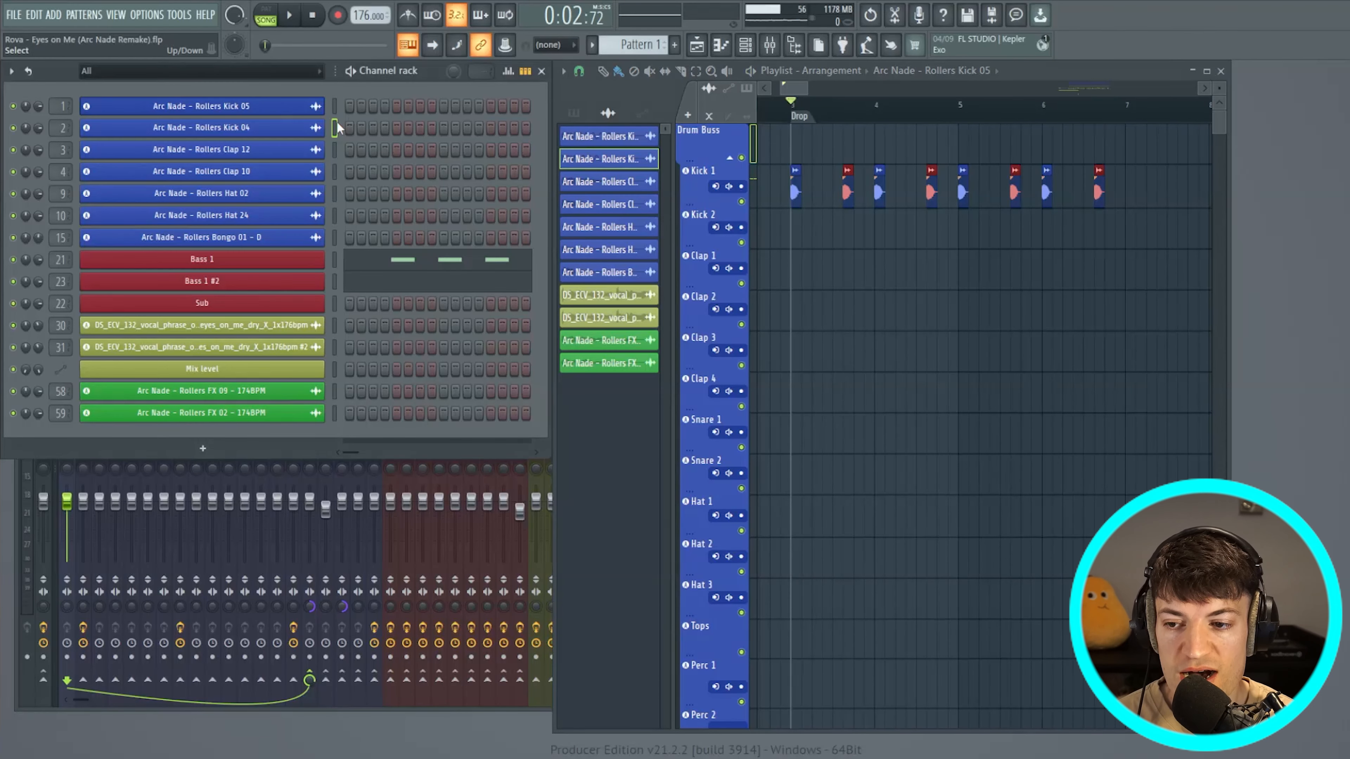
click(303, 131)
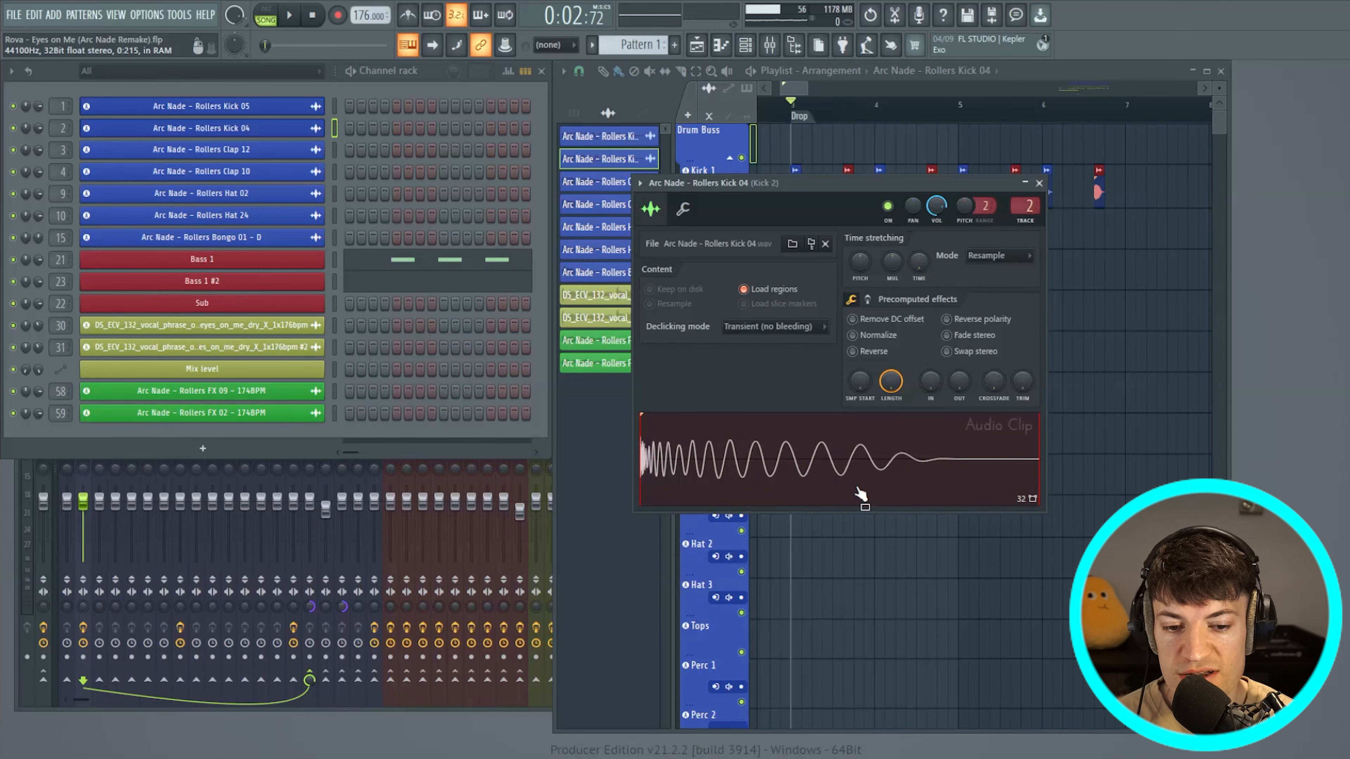
Load Fruity parametric EQ 2 into the first effect slot of the Kick 2 mixer track
click(770, 45)
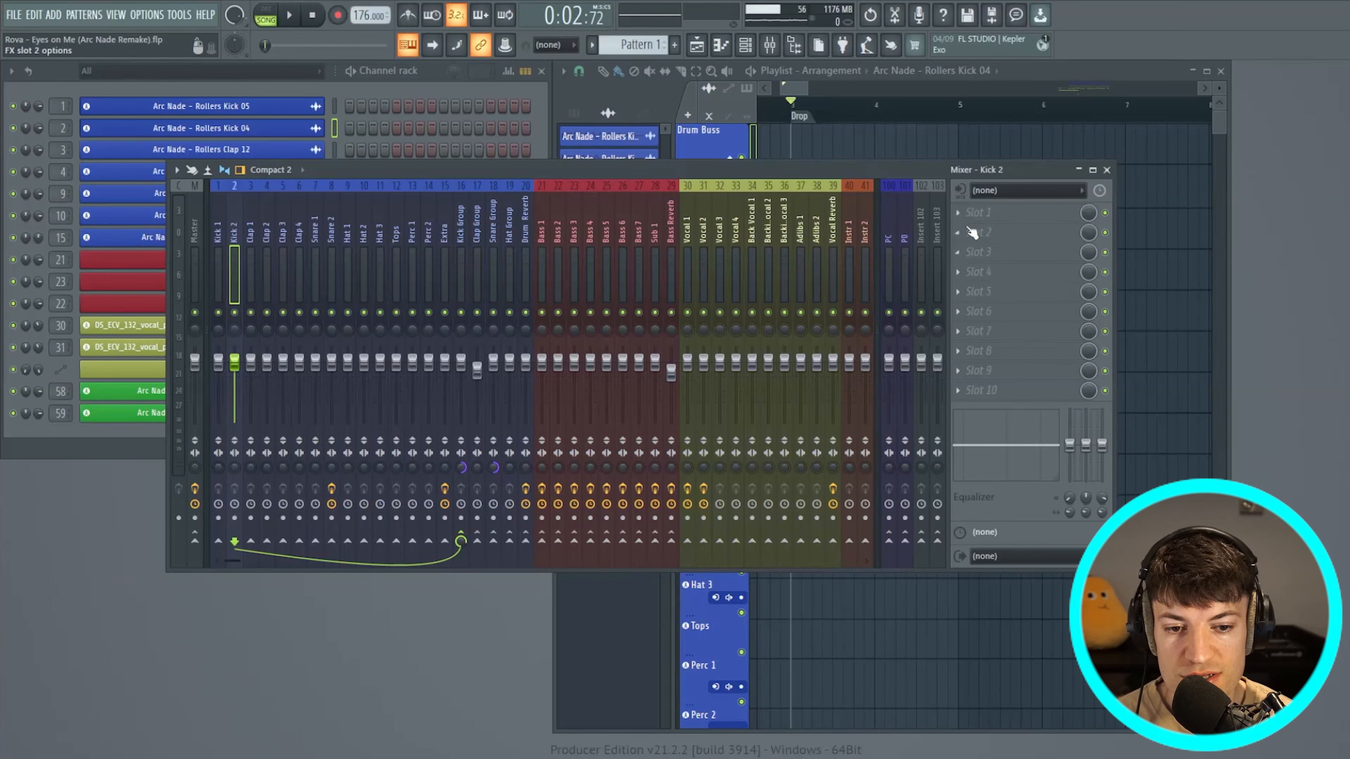
click(960, 212)
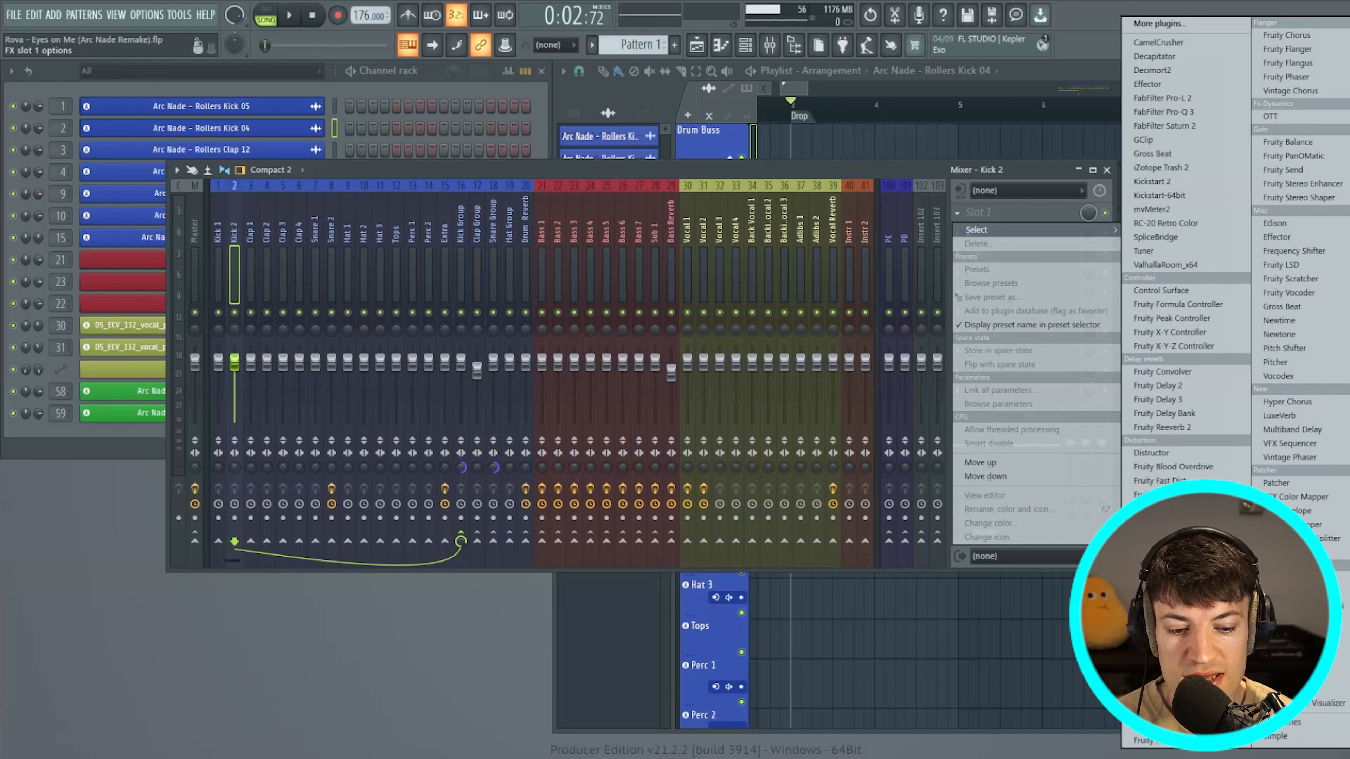
click(1164, 713)
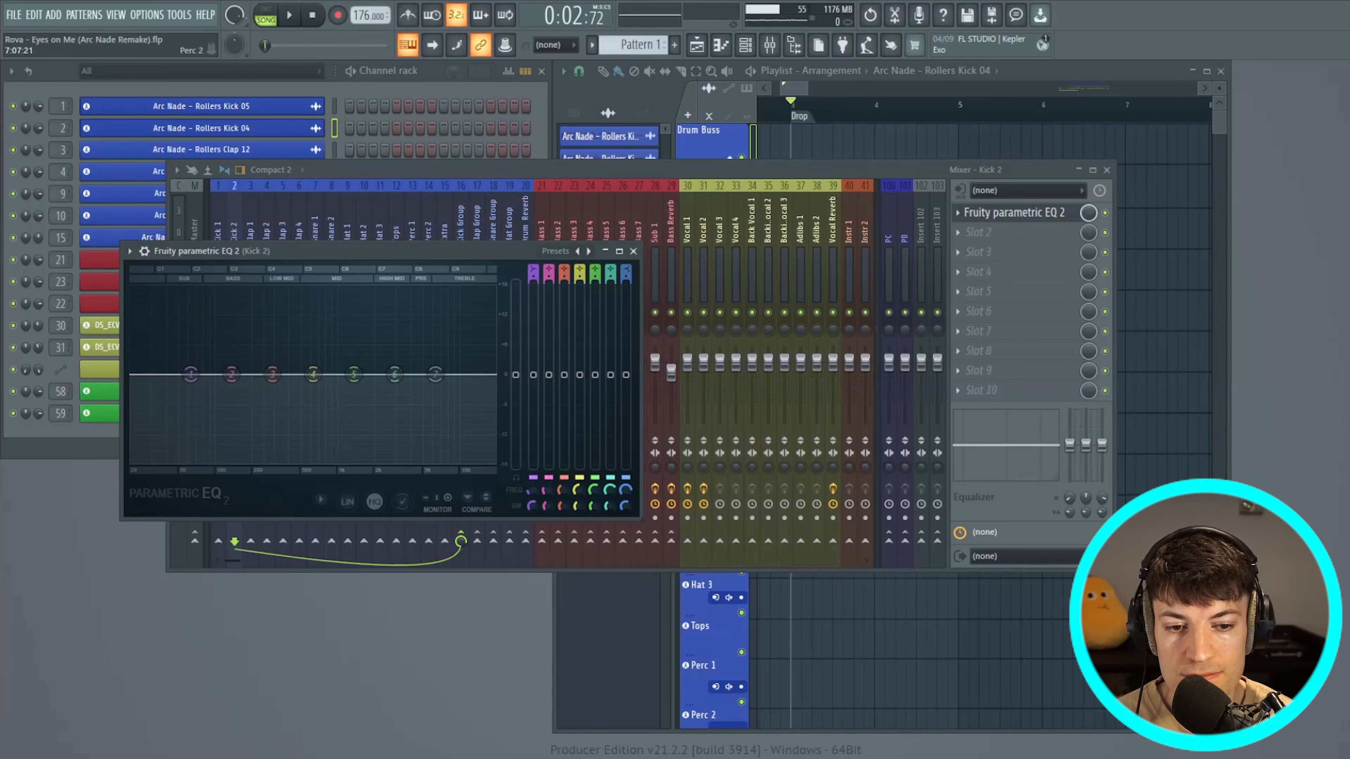
Make band 1 of the Kick 2 equalizer a high pass and raise its cutoff into the mids between bands 4 and 5
drag(318, 250, 574, 187)
right_click(445, 306)
mouse_move(484, 353)
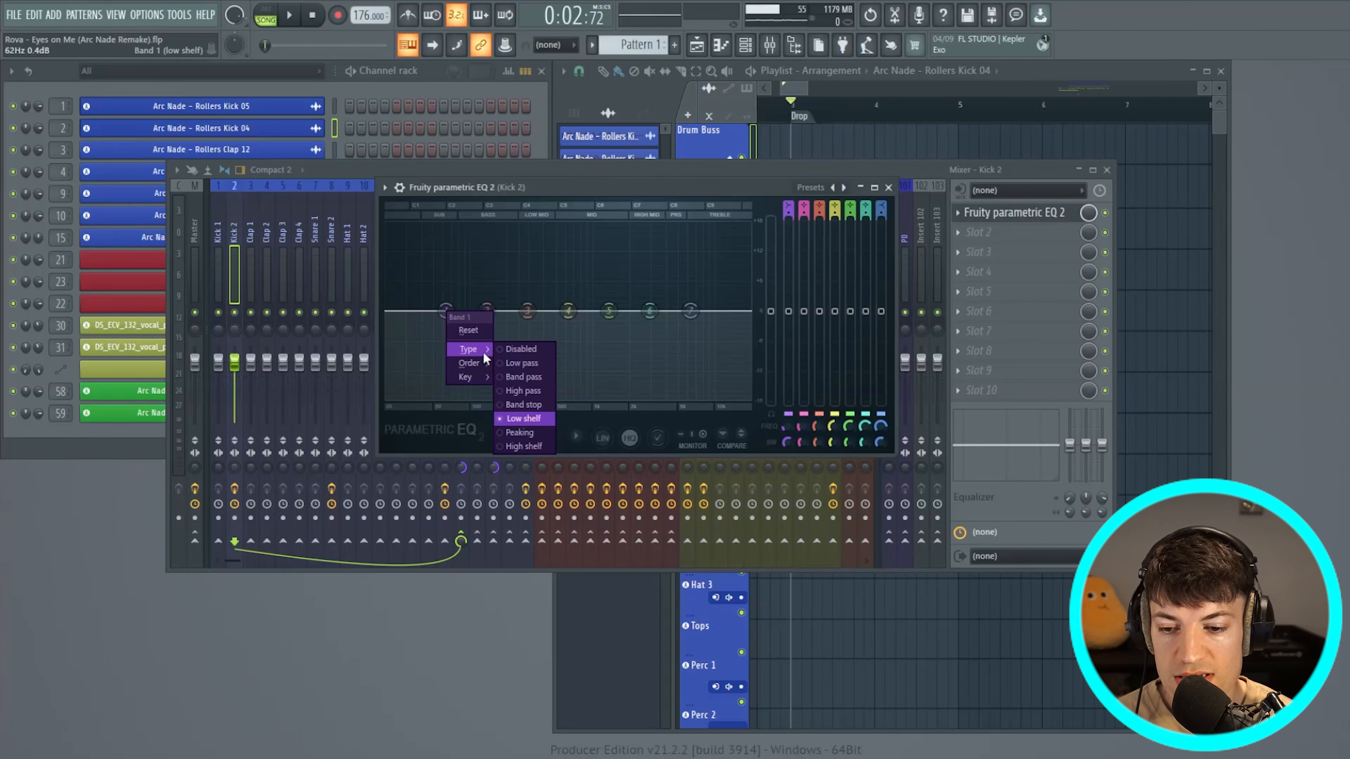
click(546, 389)
drag(446, 311, 594, 311)
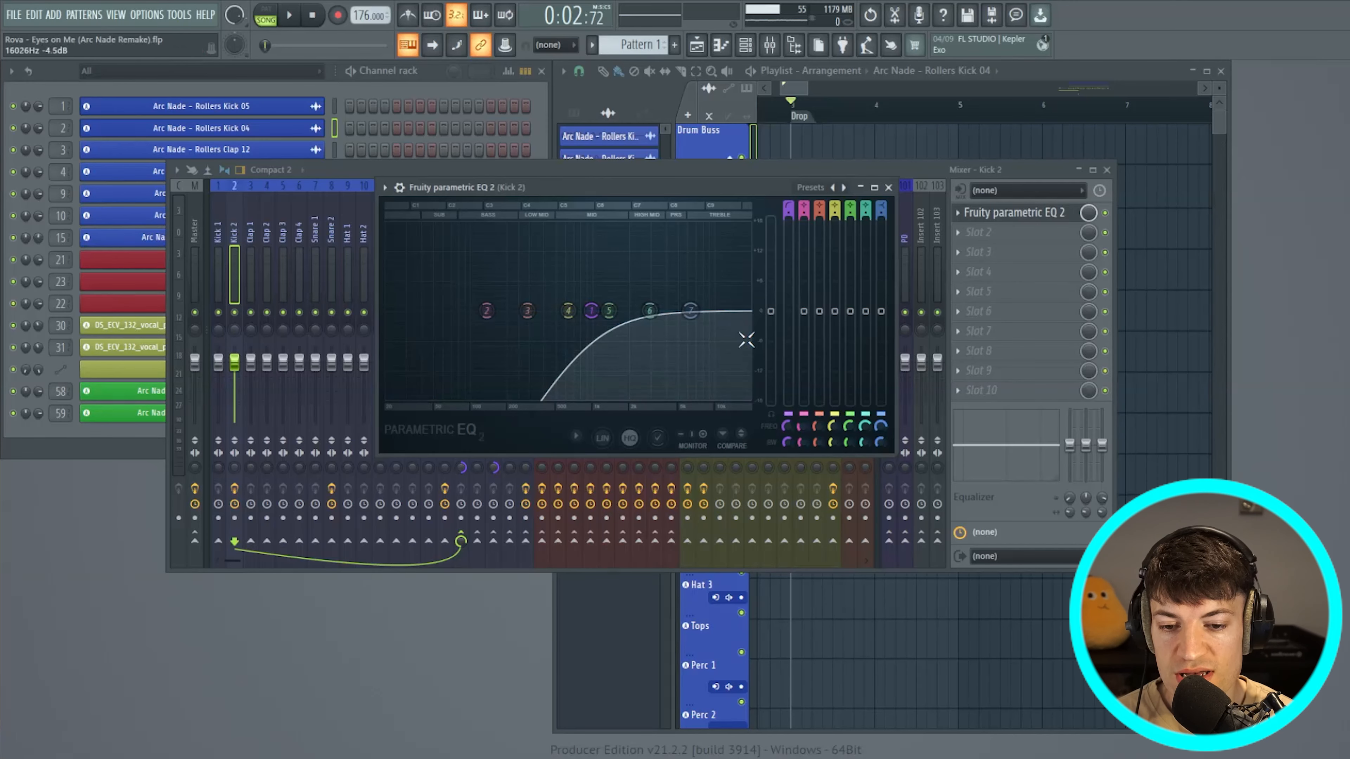
click(888, 187)
click(1106, 170)
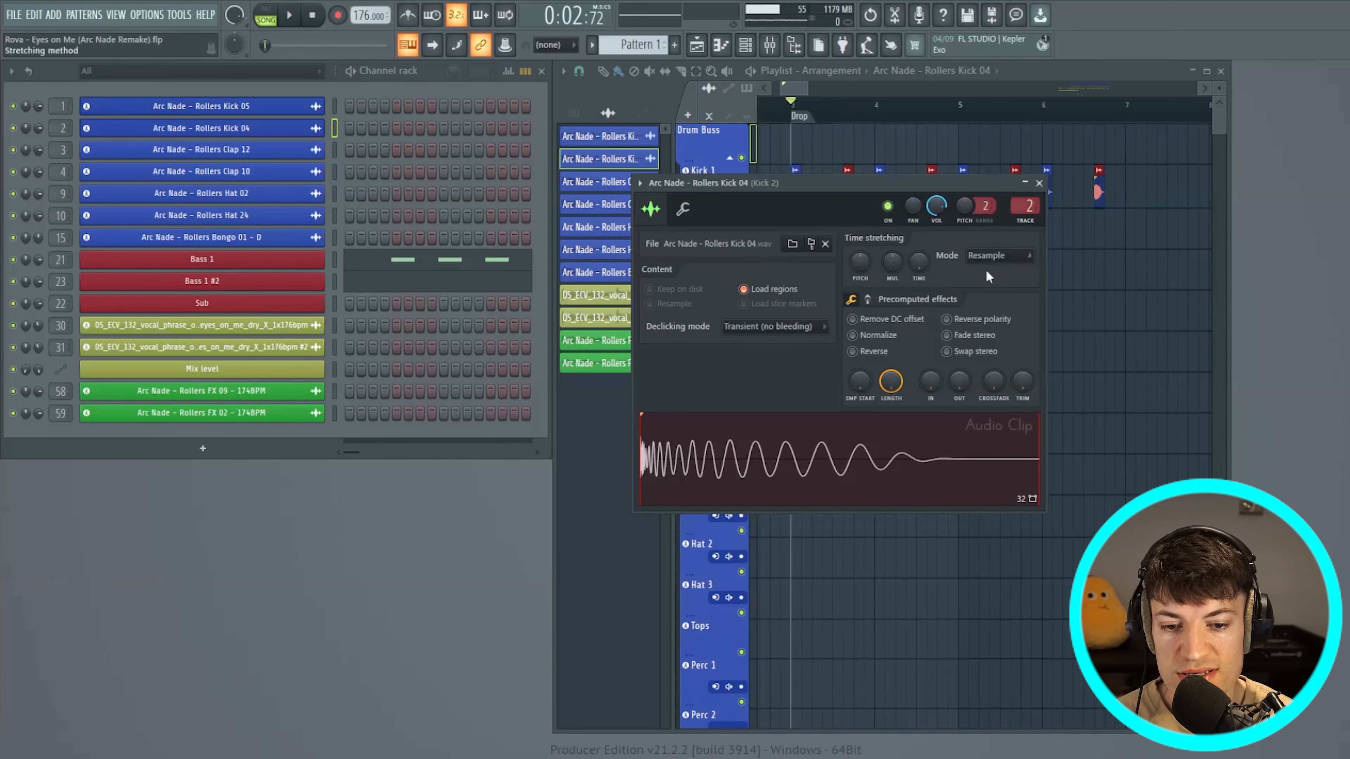
Audition Rollers Kick 04 and place it on the Kick 2 playlist track beneath each of the eight Kick 1 hits
click(781, 443)
click(781, 443)
click(1039, 183)
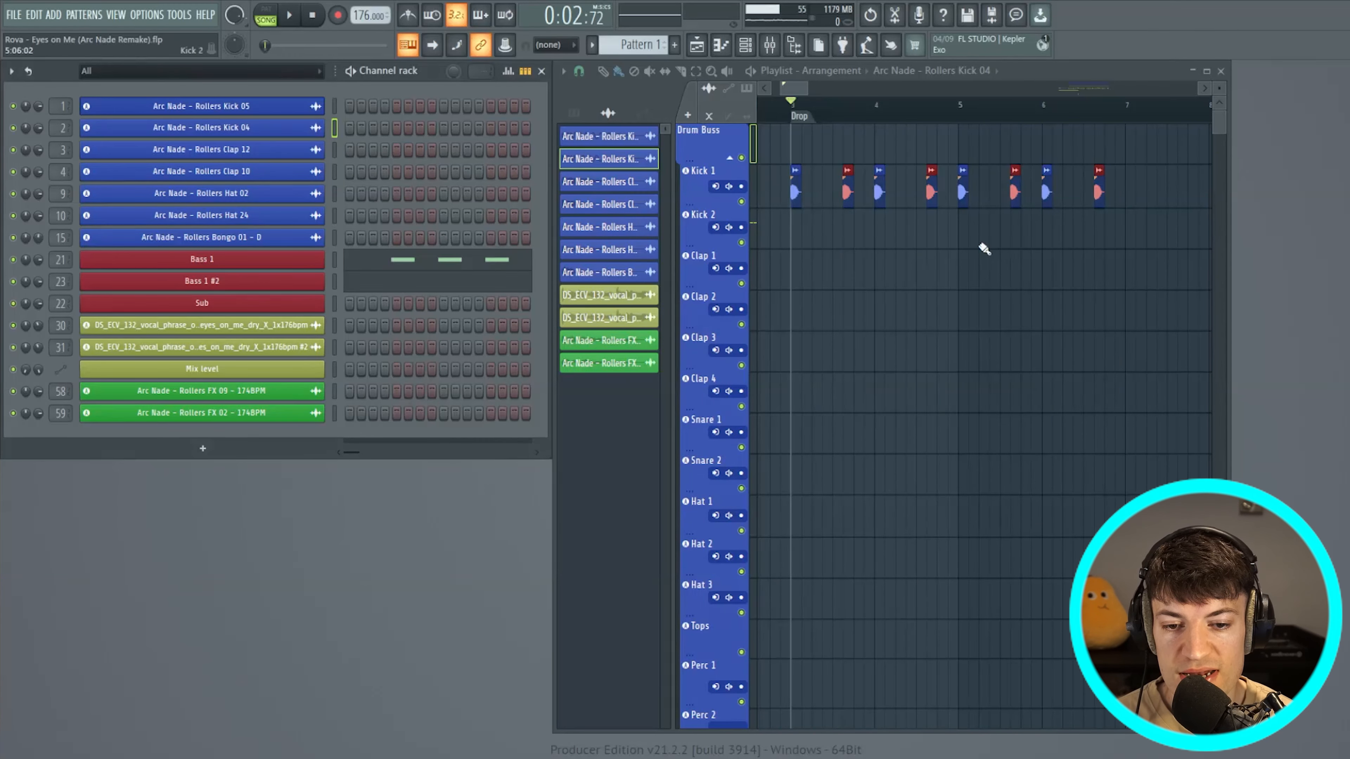
click(796, 234)
click(848, 235)
click(879, 234)
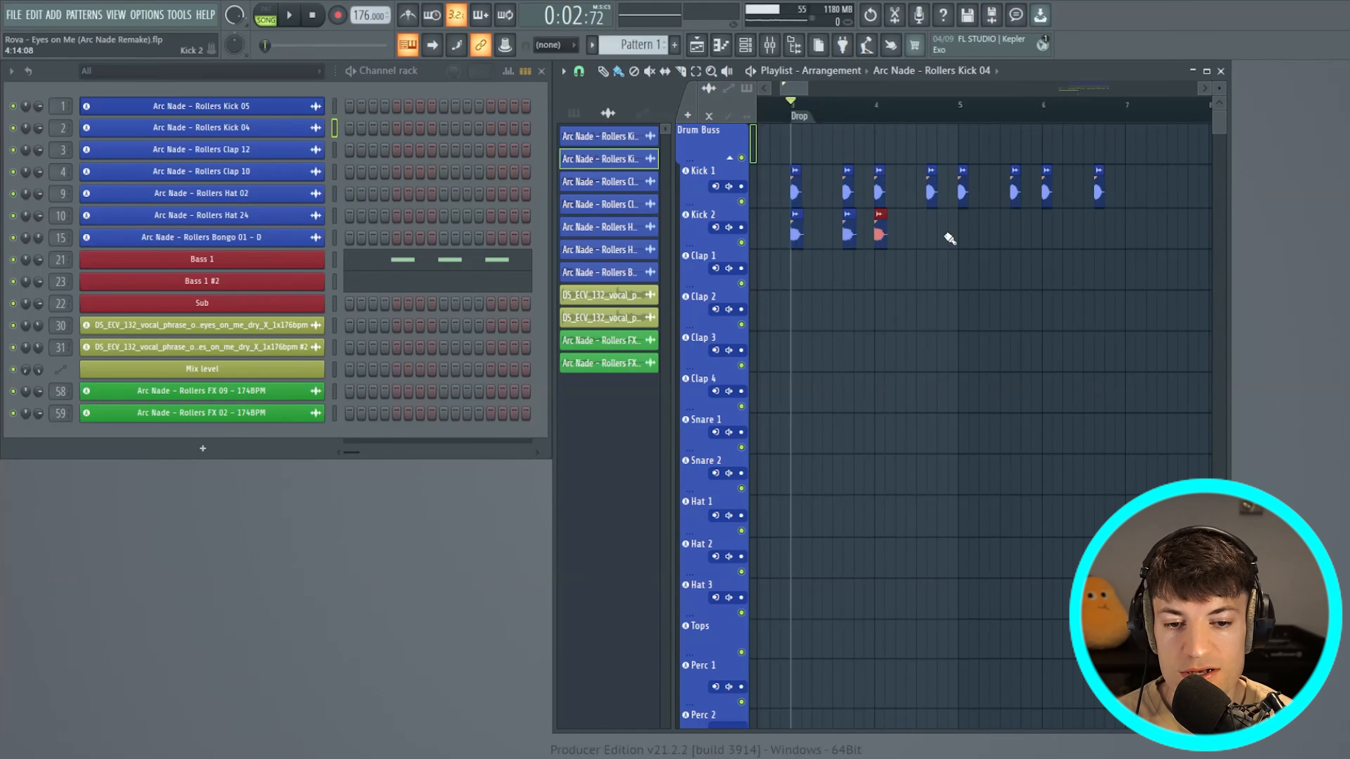
click(931, 230)
click(963, 229)
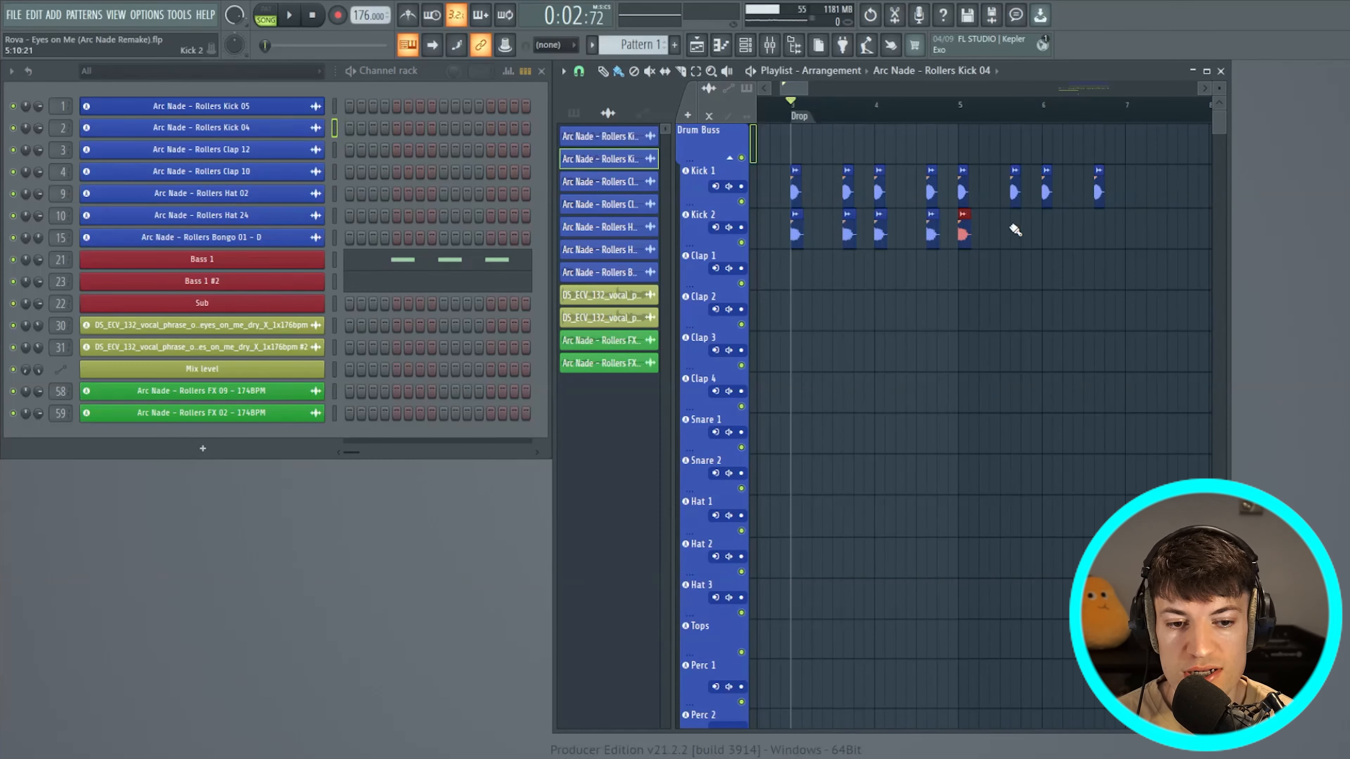
click(1046, 233)
click(1098, 232)
Play back the kicks with the Kick 2 track muted and unmuted to compare the layering
key(space)
key(space)
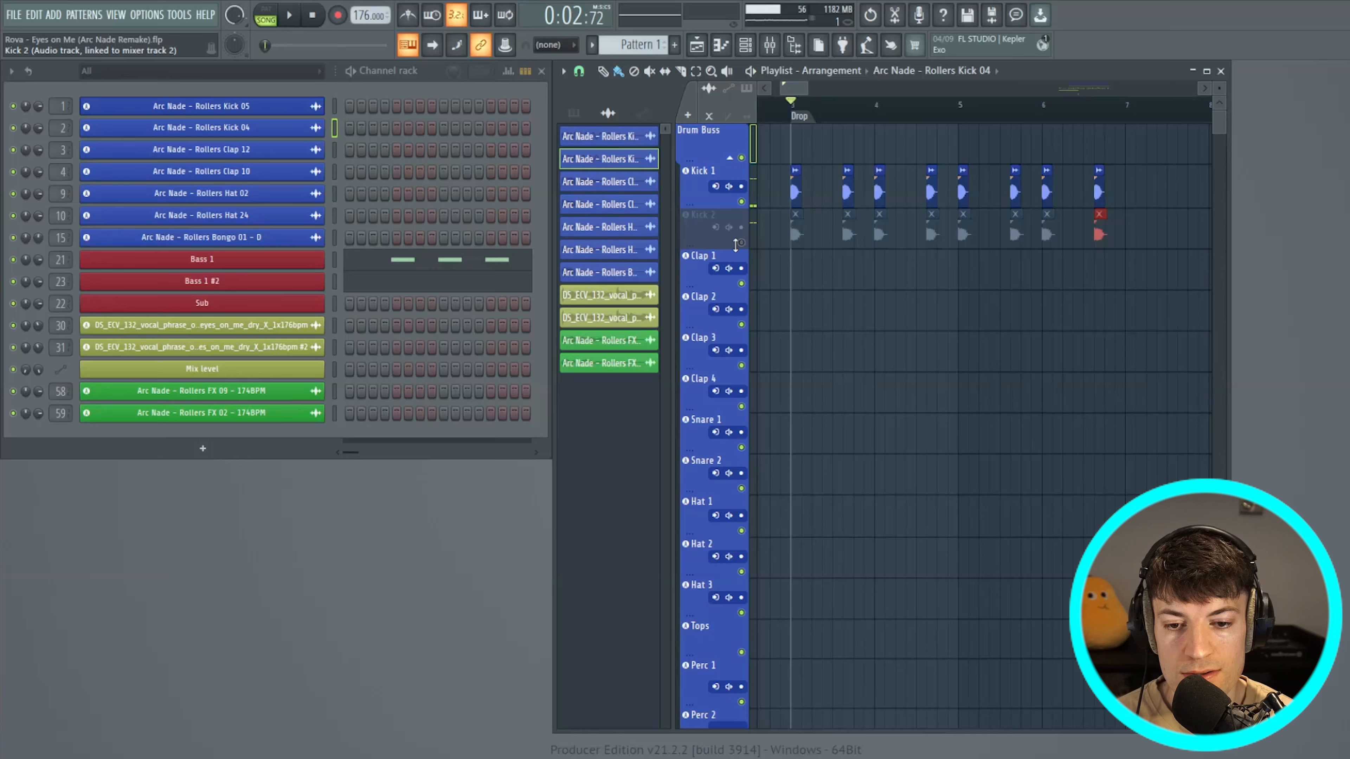
key(space)
key(space)
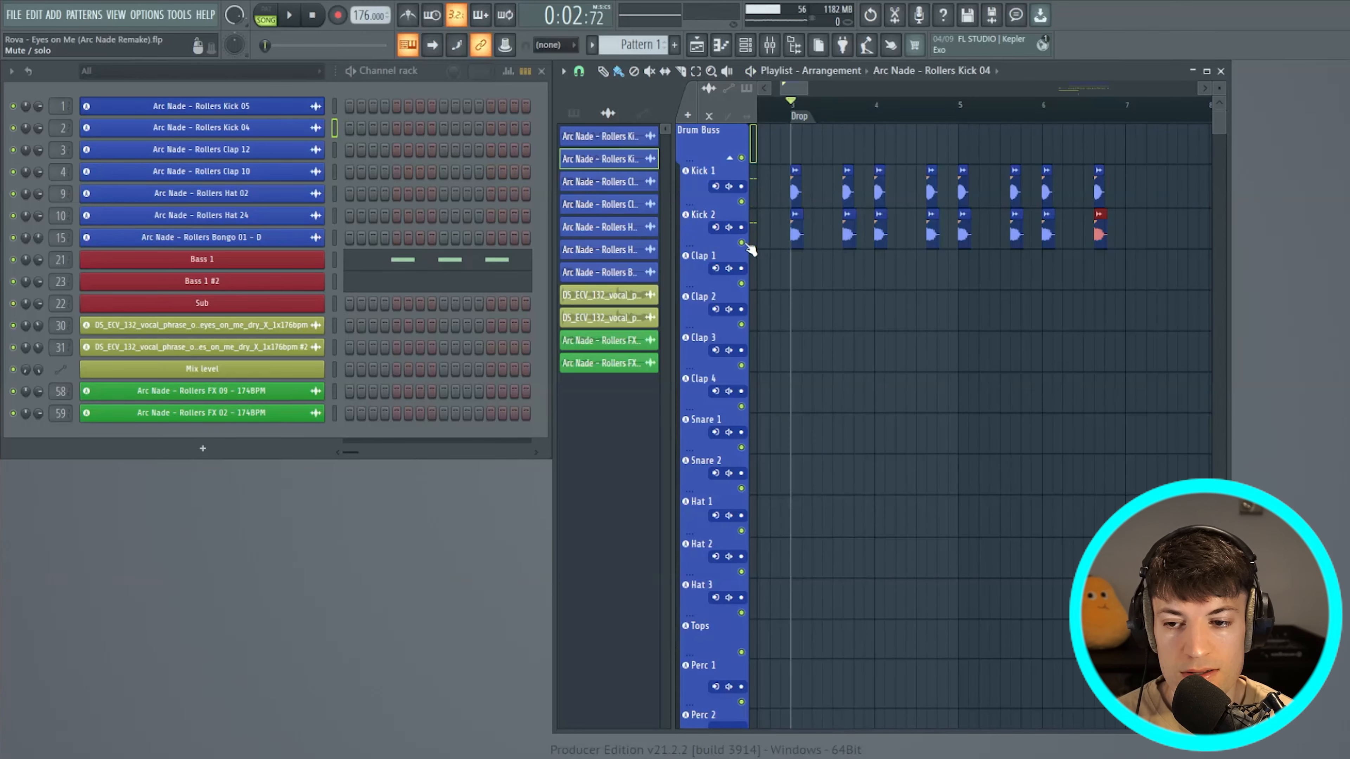
Place the Rollers Clap 12 sample on the Clap 1 track on beats 2 and 4 of bars 3 to 6
click(605, 182)
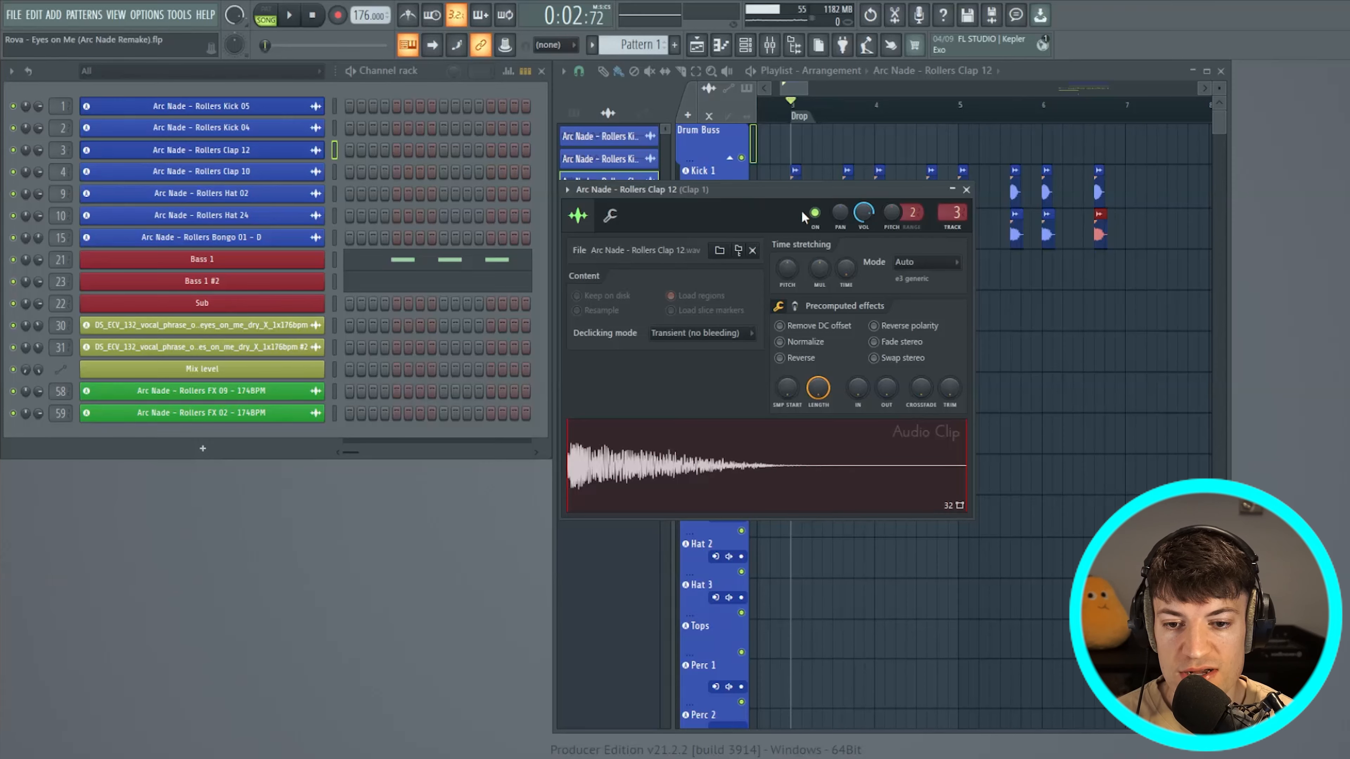
key(Escape)
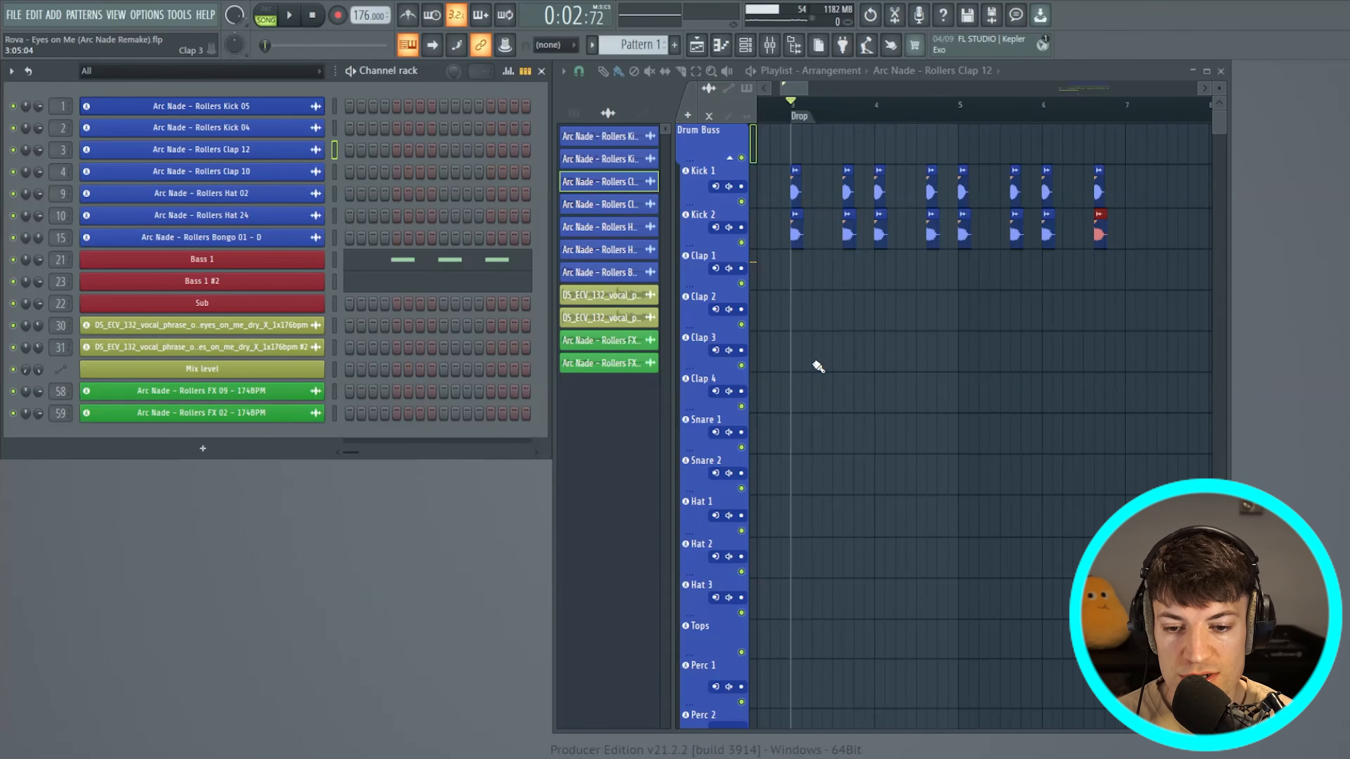
click(816, 277)
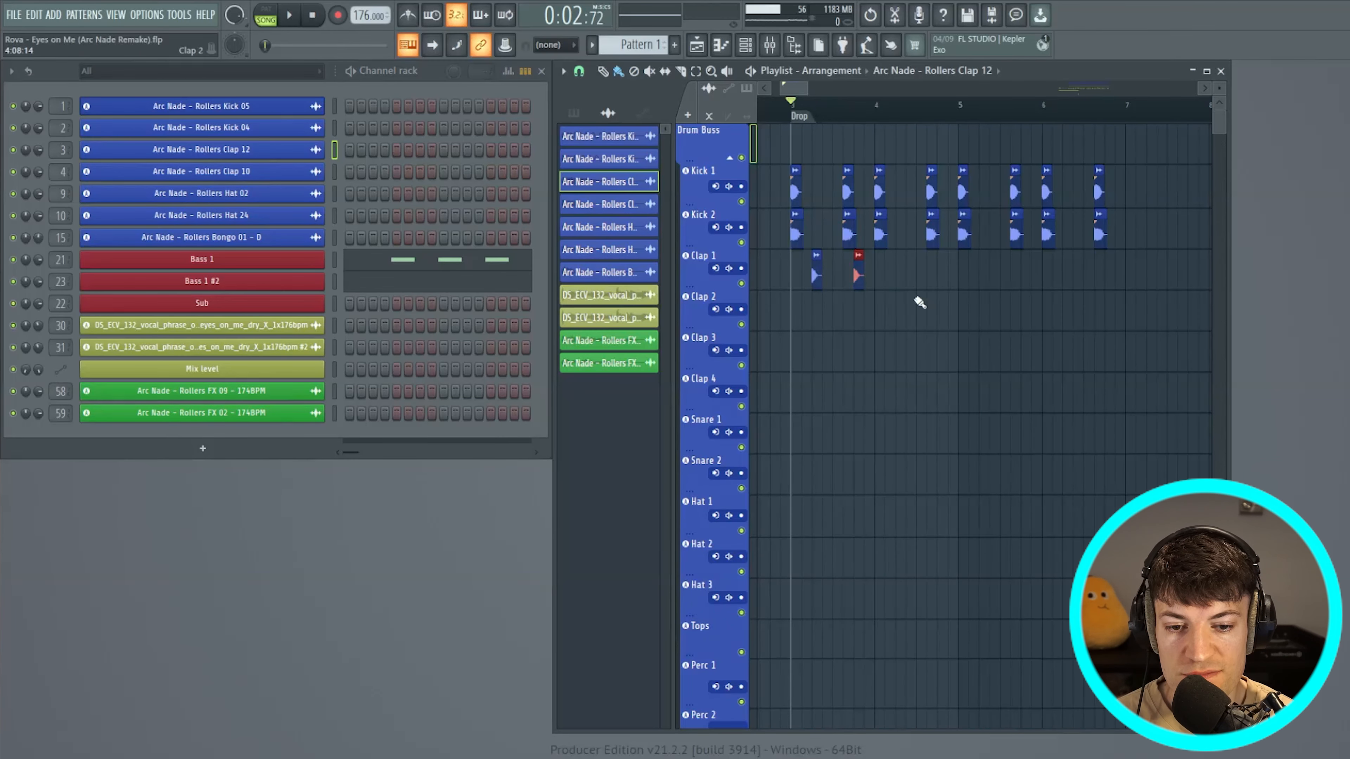
click(902, 276)
click(984, 277)
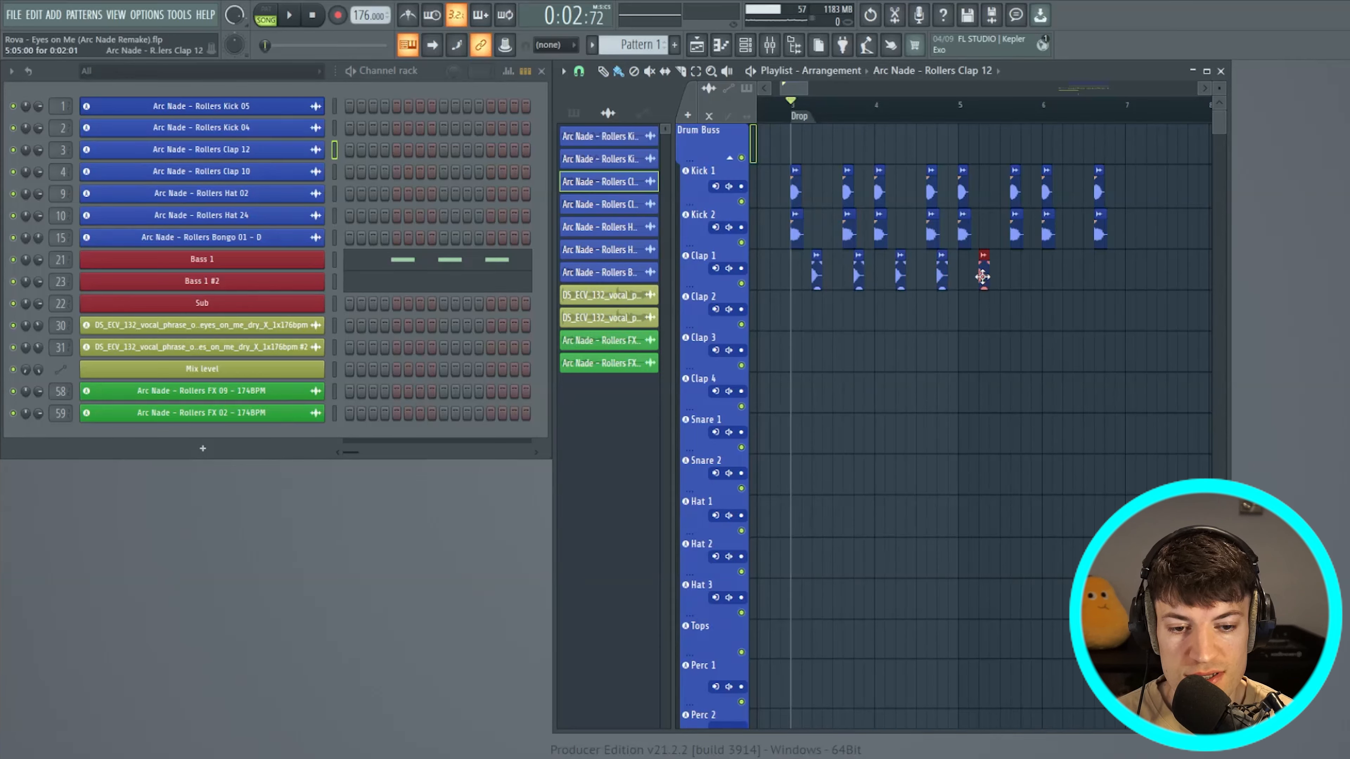
Lengthen the fade-out of the Rollers Clap 10 sample and place it on the Clap 2 track beneath each Clap 1 hit
click(601, 204)
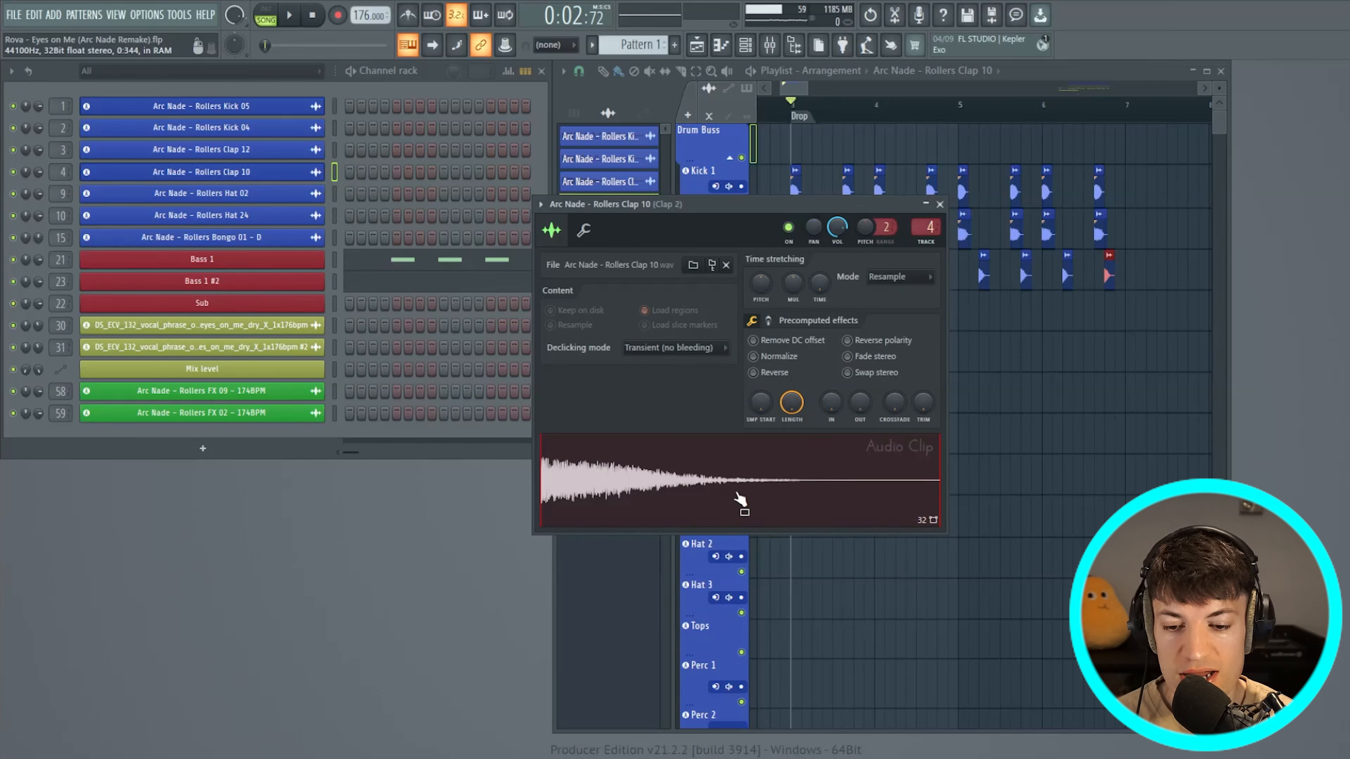
drag(859, 404, 858, 361)
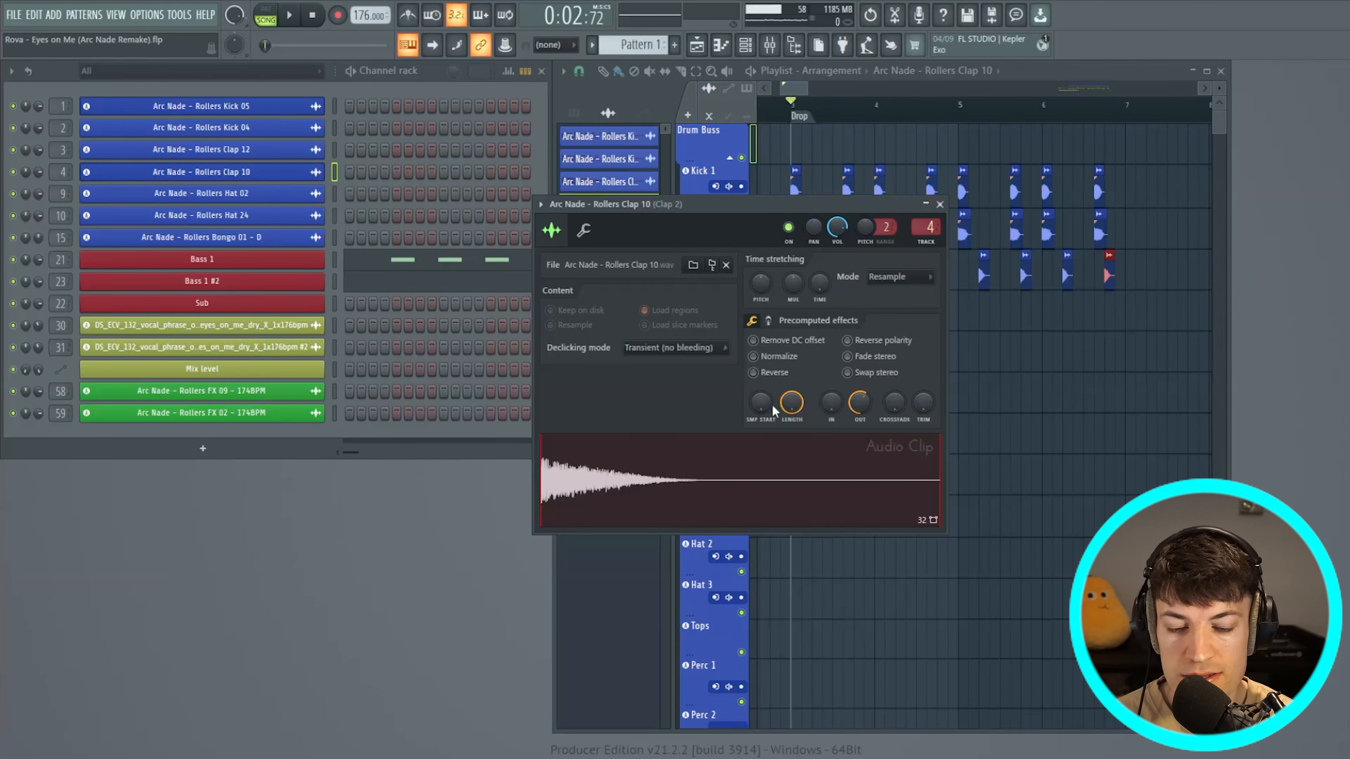
drag(693, 464, 813, 316)
click(860, 311)
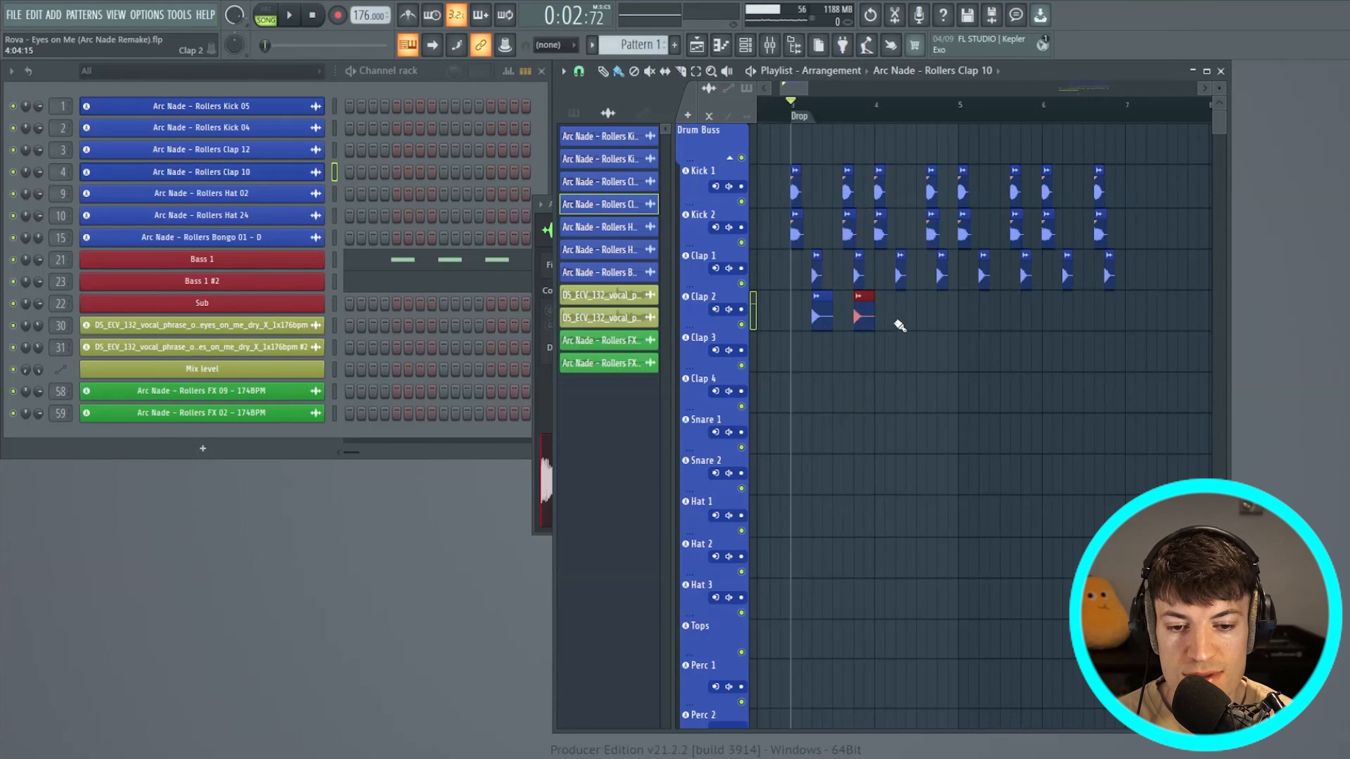
click(902, 315)
click(944, 316)
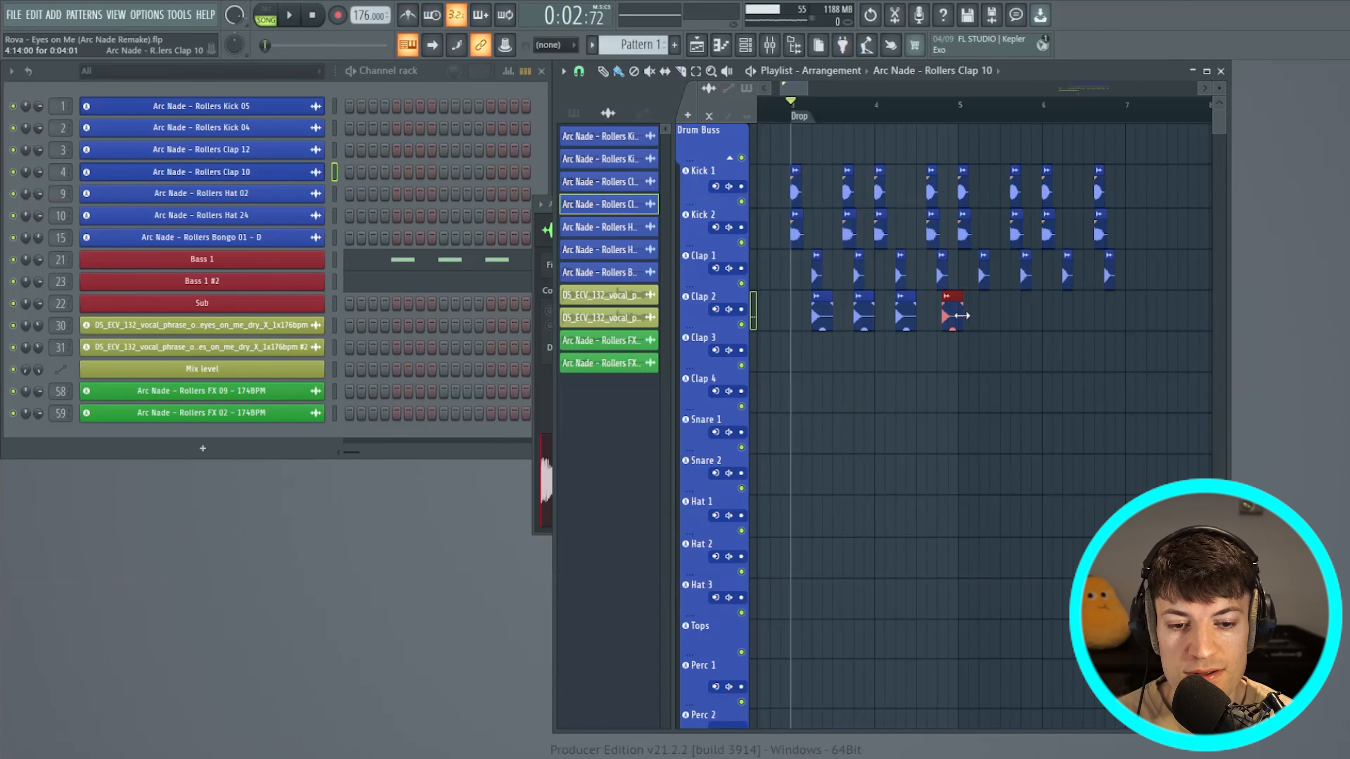
click(983, 319)
click(1026, 319)
click(1073, 320)
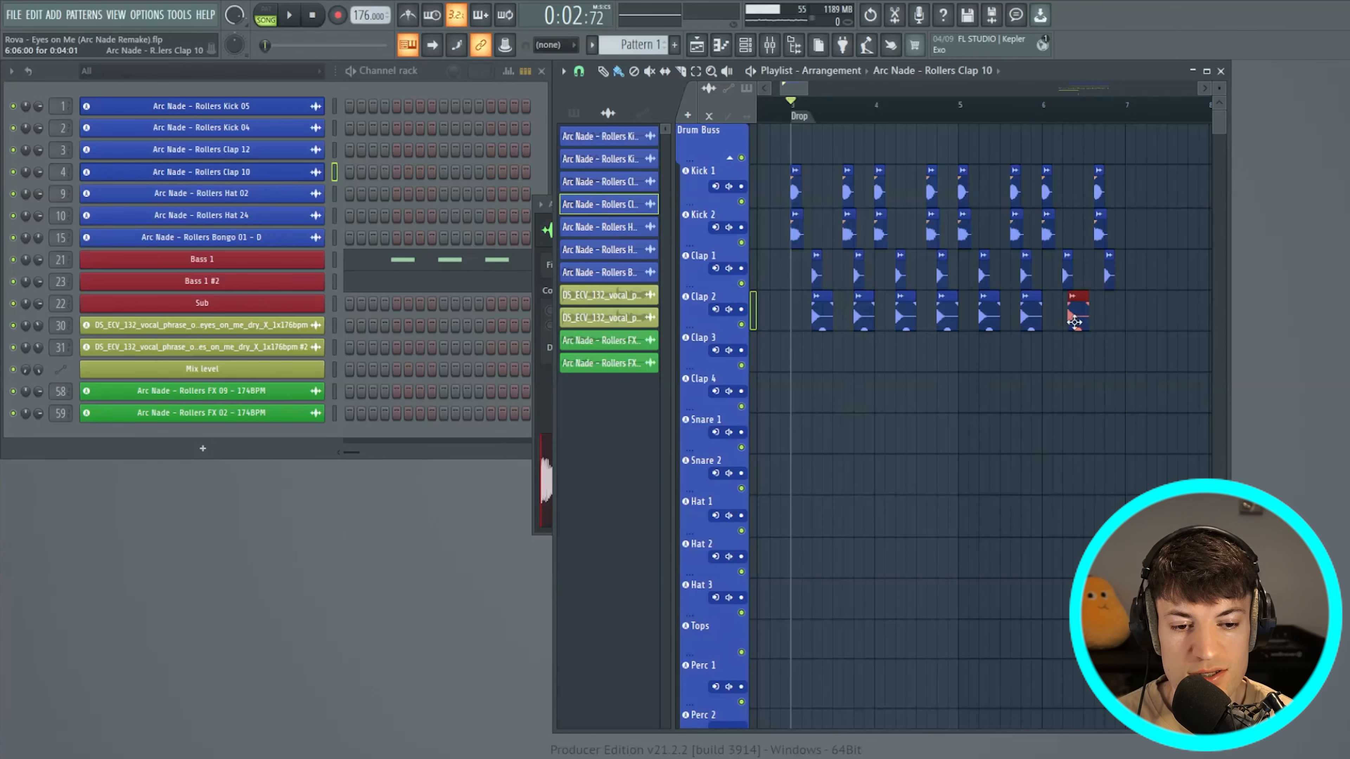
click(1113, 317)
Play back the kicks and claps with the mixer open and check the Clap Group level
key(space)
key(F9)
key(space)
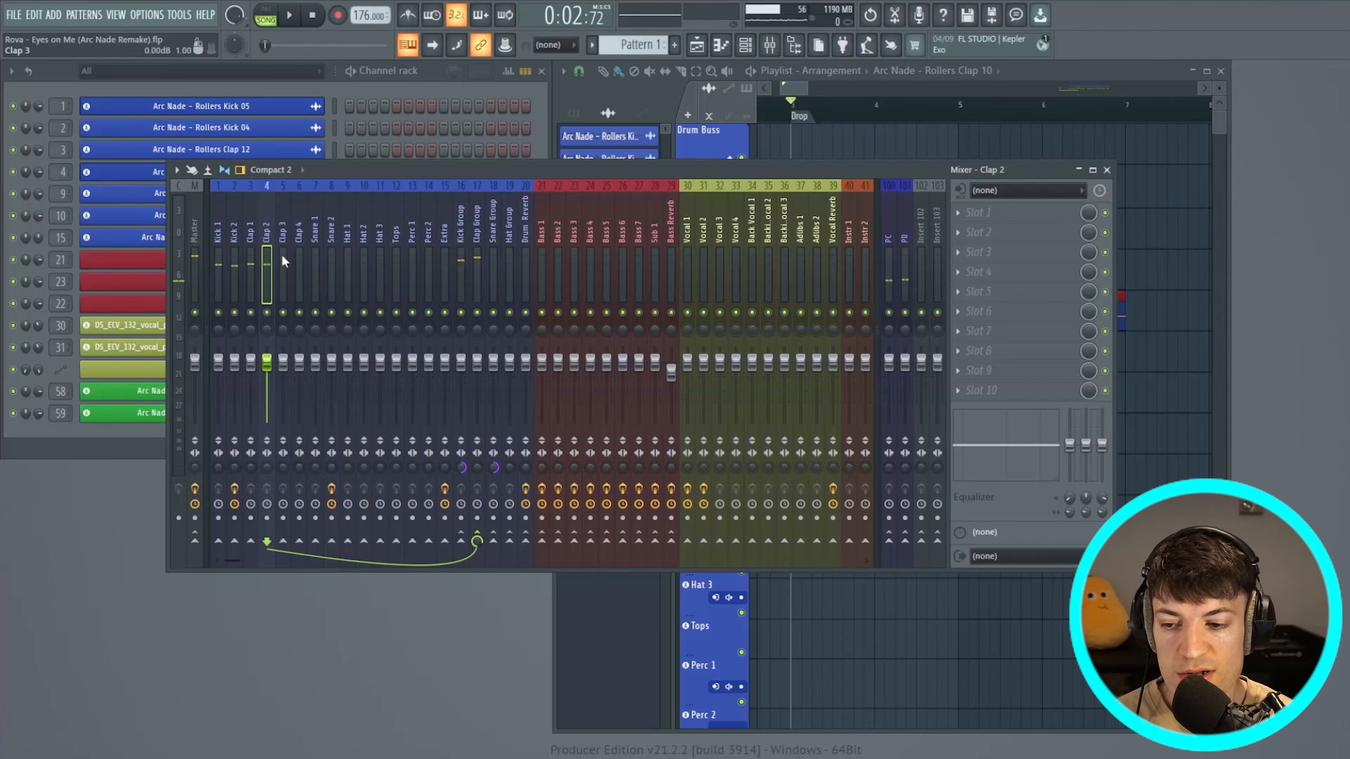
drag(269, 262, 477, 274)
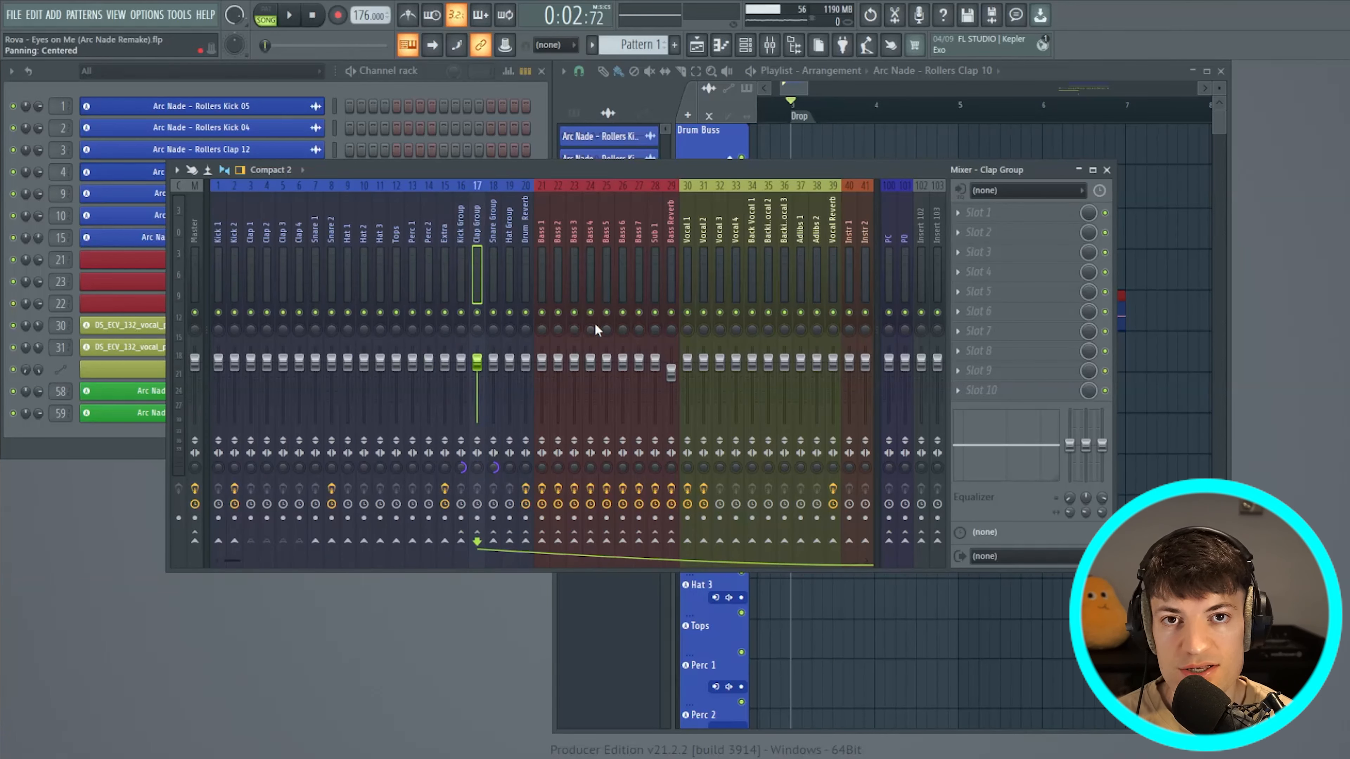
Compare the Clap Group with the Kick Group and lower the Clap Group volume to 83% (-4.0 dB)
mouse_move(479, 263)
mouse_down()
mouse_move(208, 266)
mouse_move(476, 266)
mouse_up()
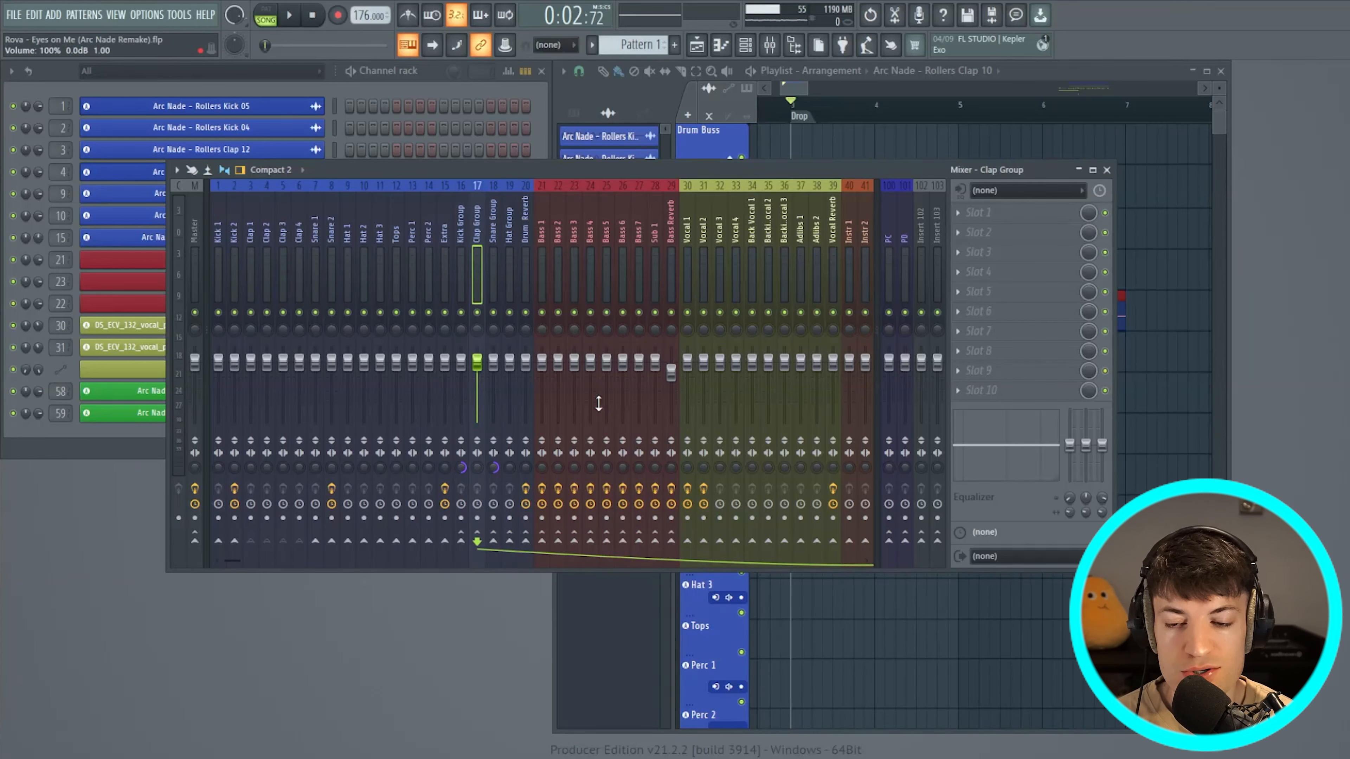
drag(477, 362, 485, 381)
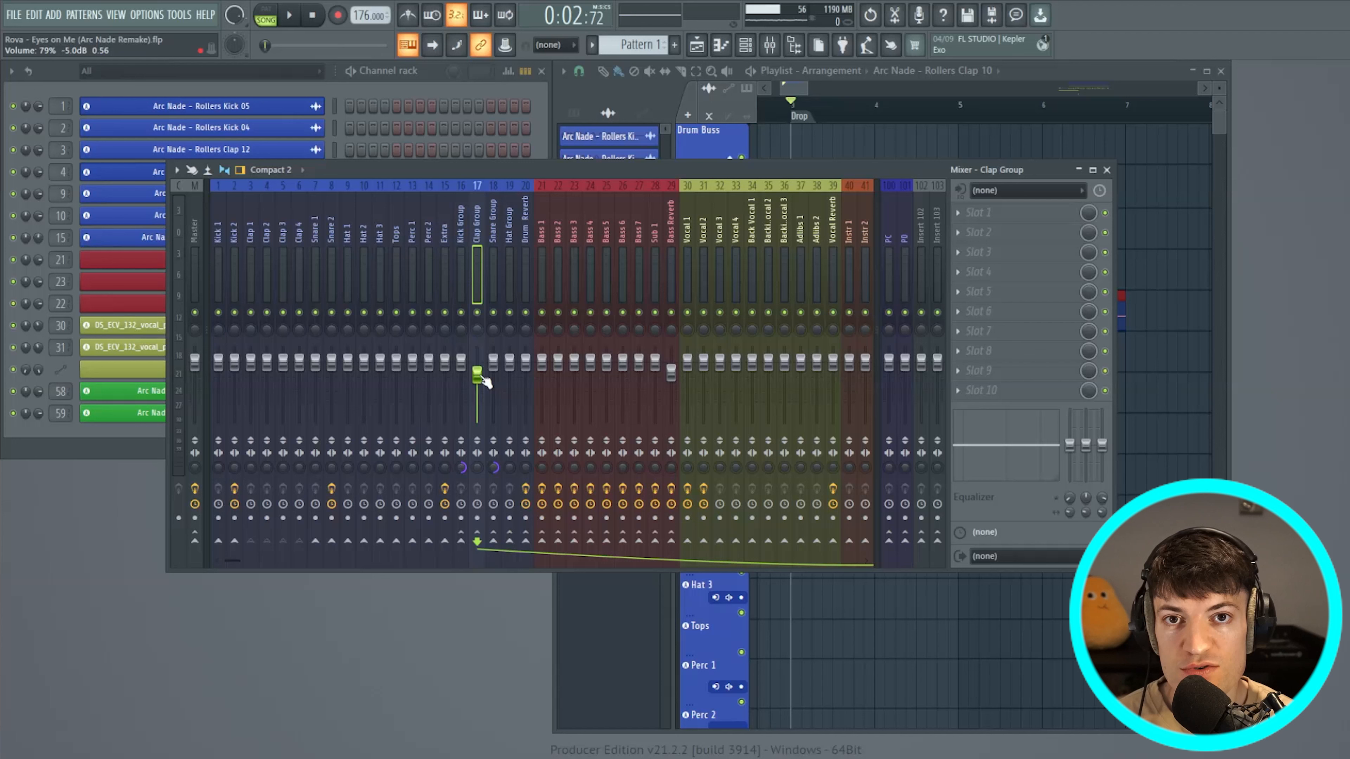
click(460, 272)
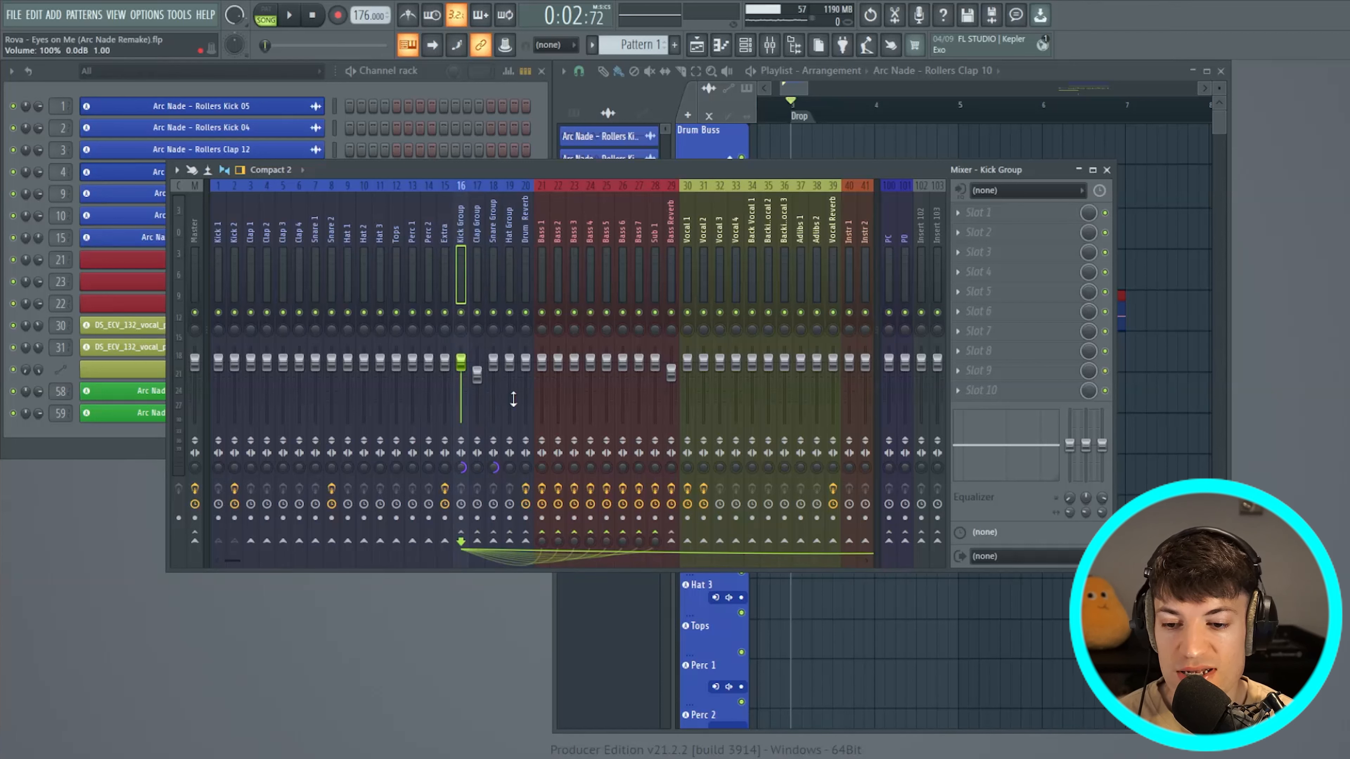
click(481, 269)
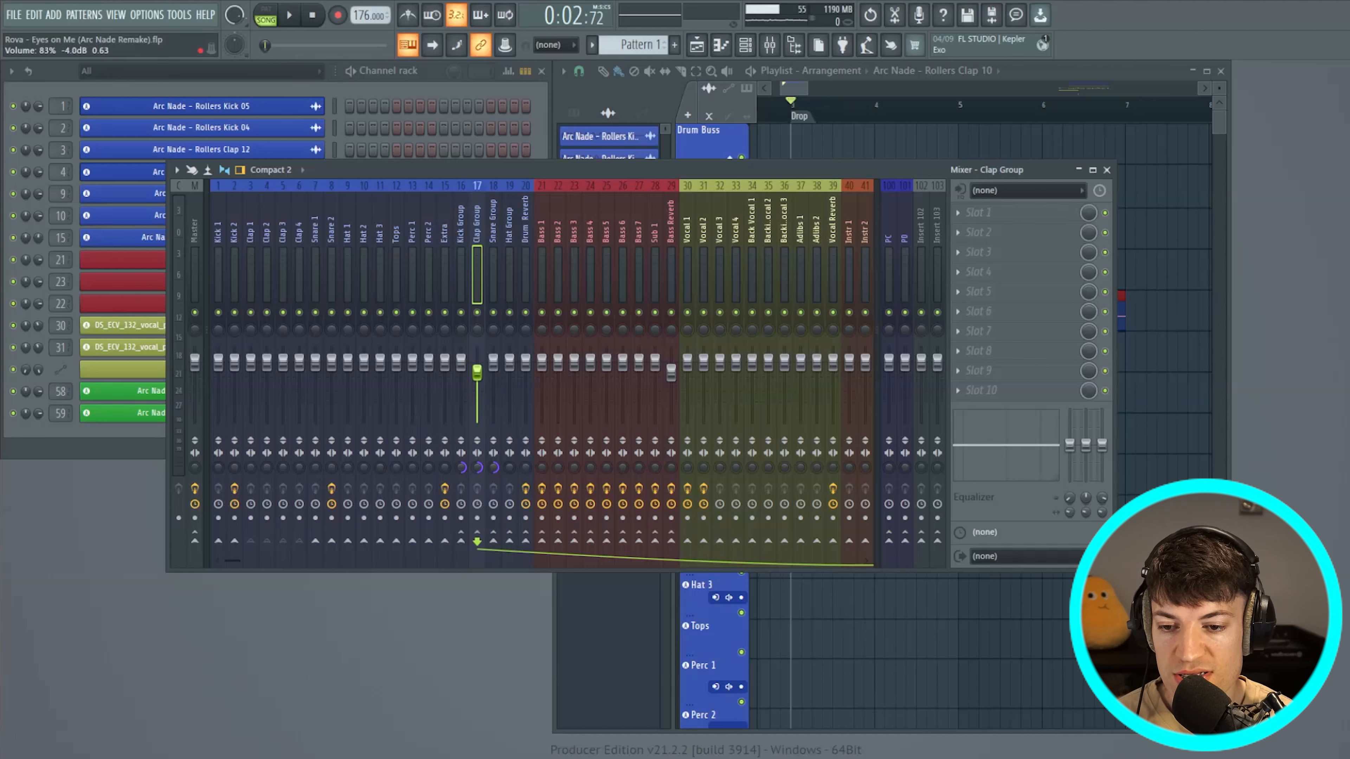
Play back the drums and compare the peak levels of the Kick Group and Clap Group
key(space)
key(space)
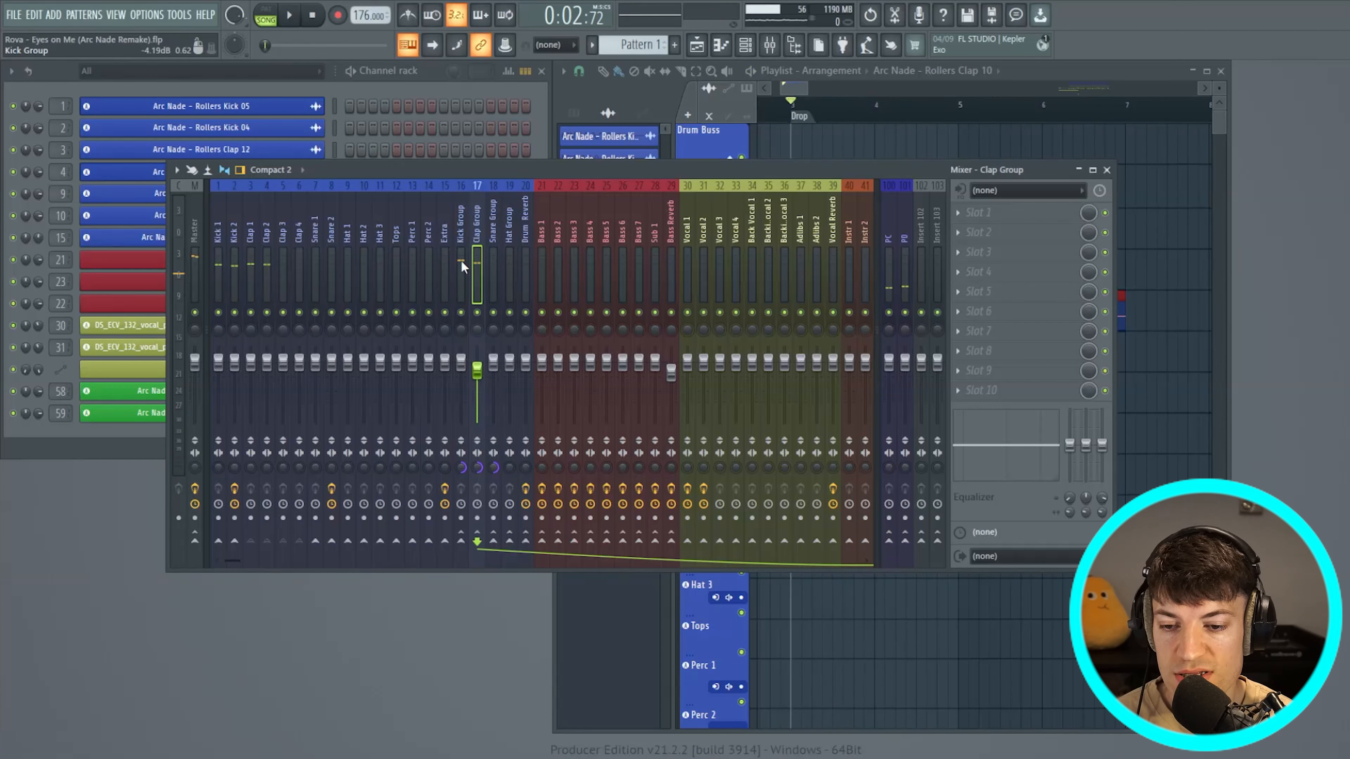
key(space)
key(space)
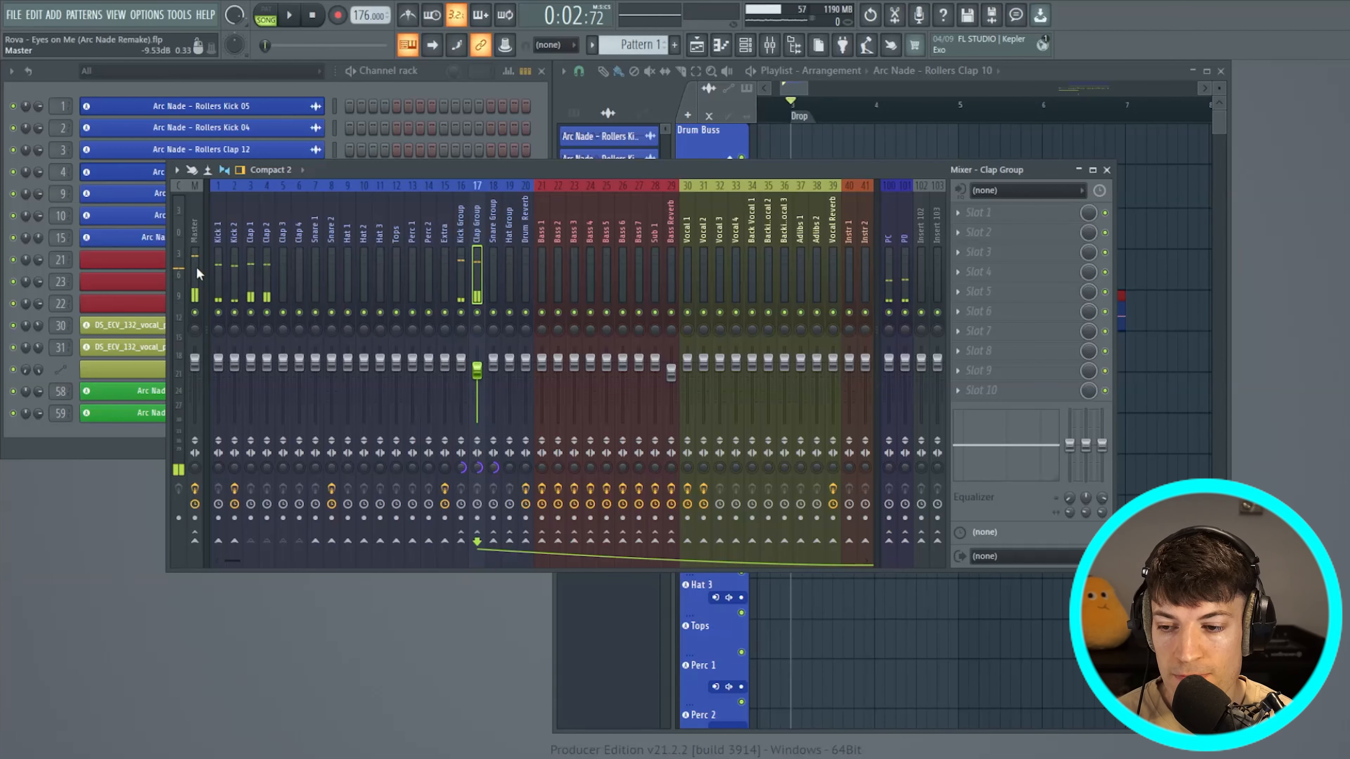
Check the Master track's level during playback and inspect its FabFilter Pro-L 2 limiter
click(197, 273)
key(space)
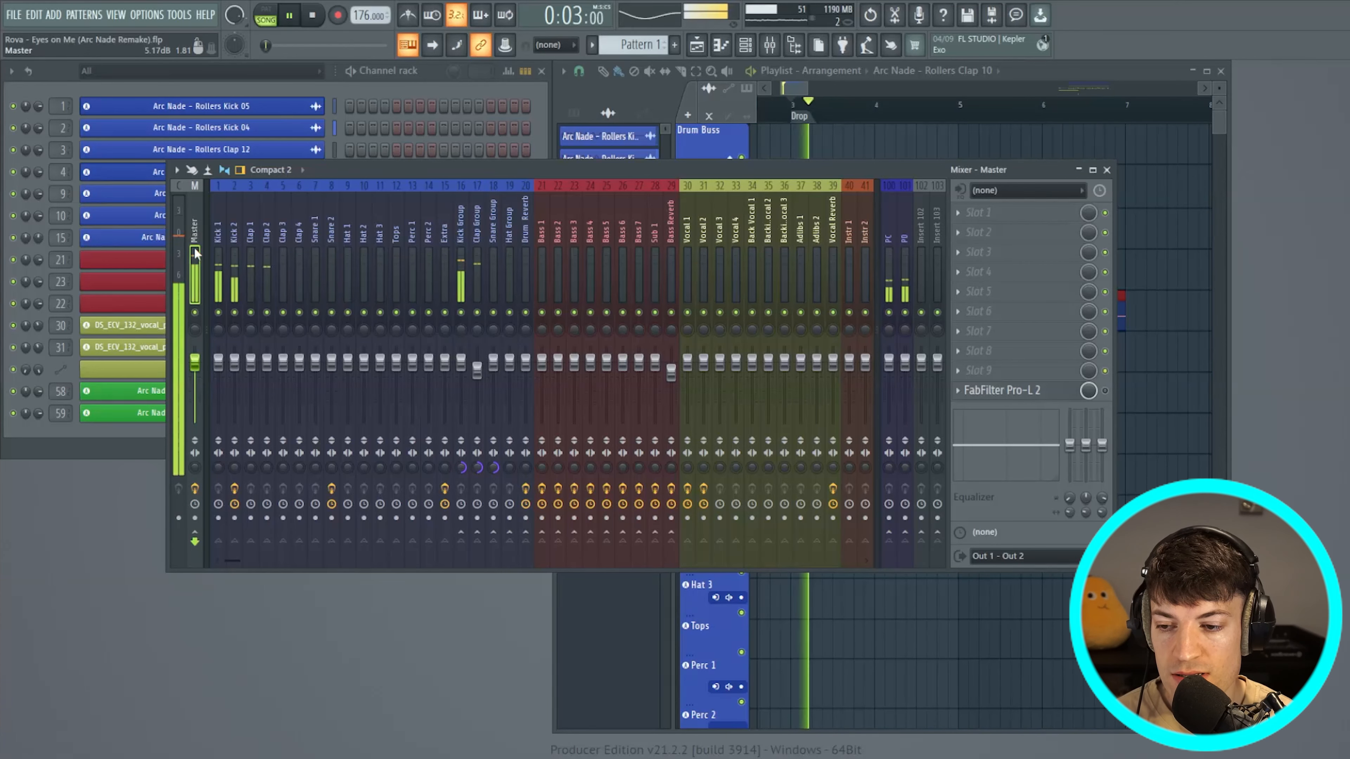
key(space)
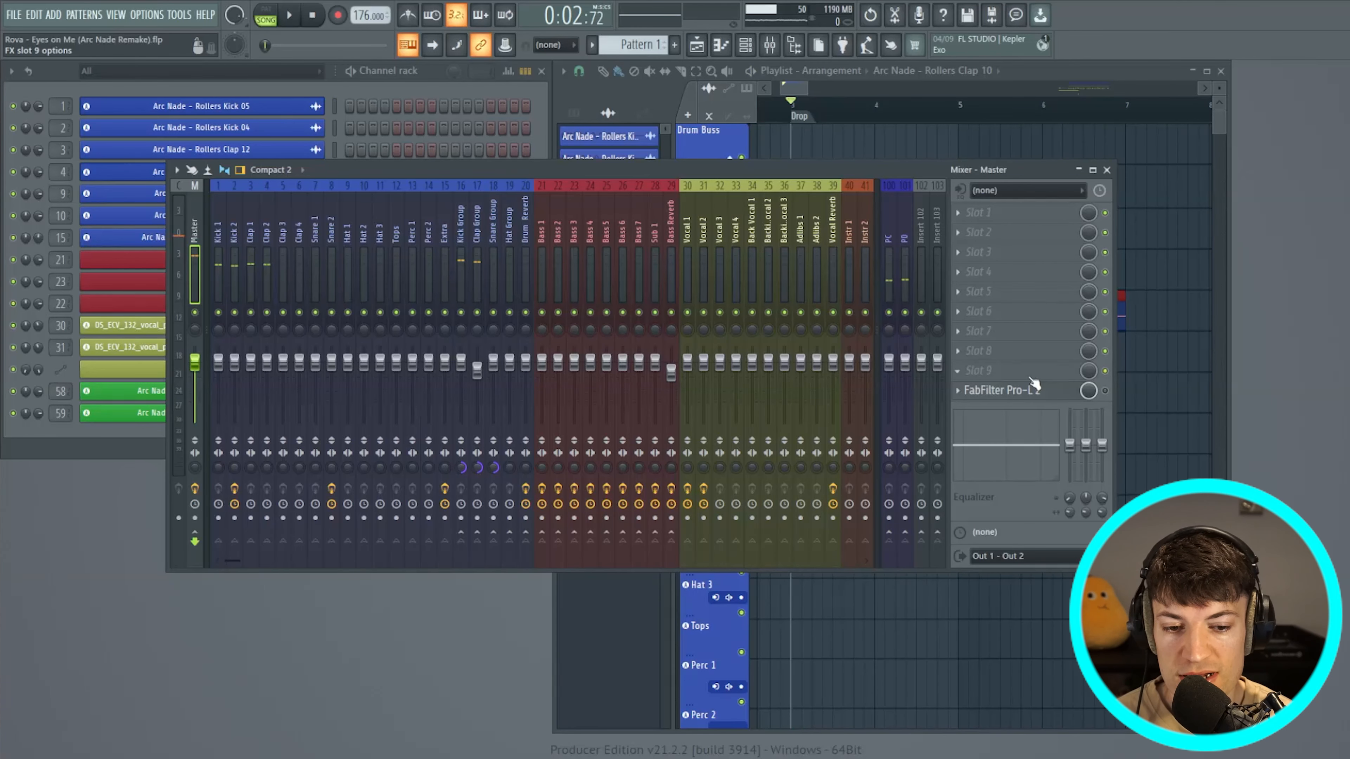
click(1033, 388)
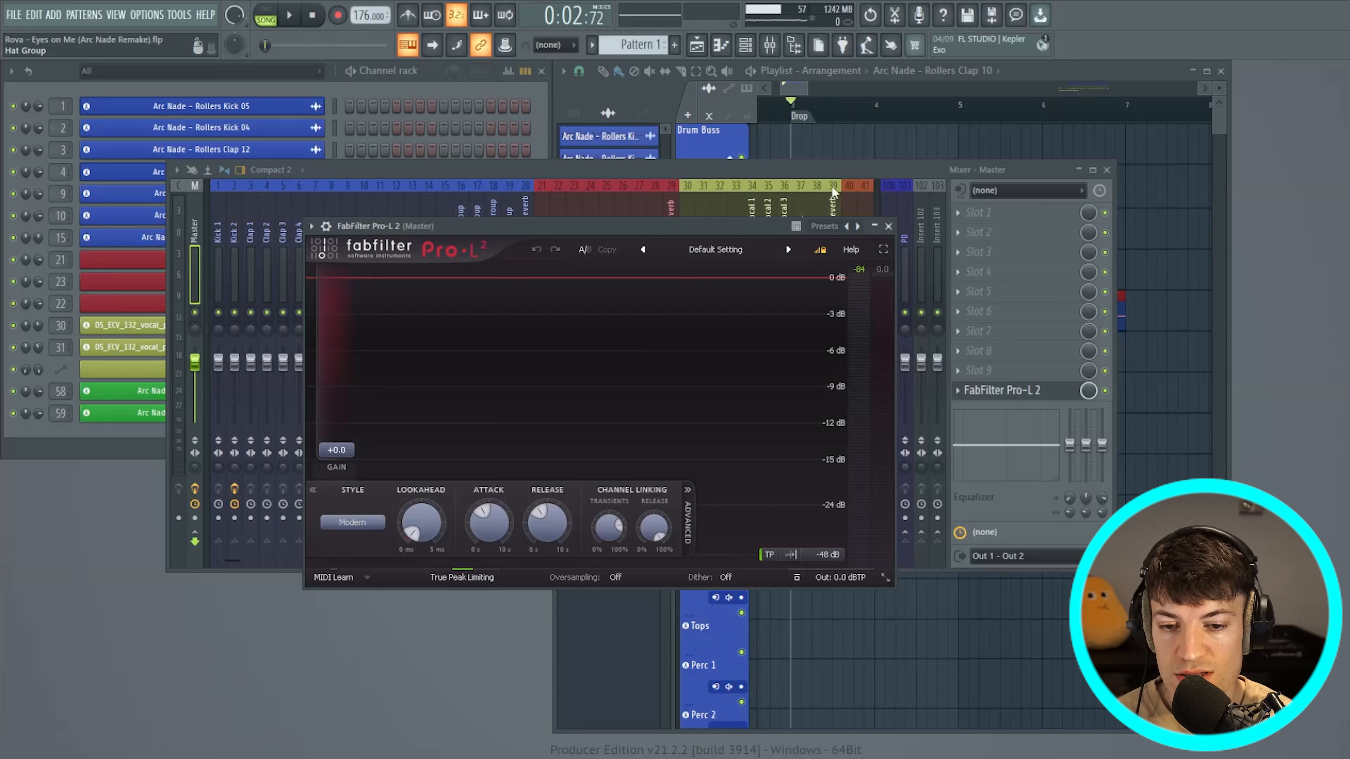
click(887, 226)
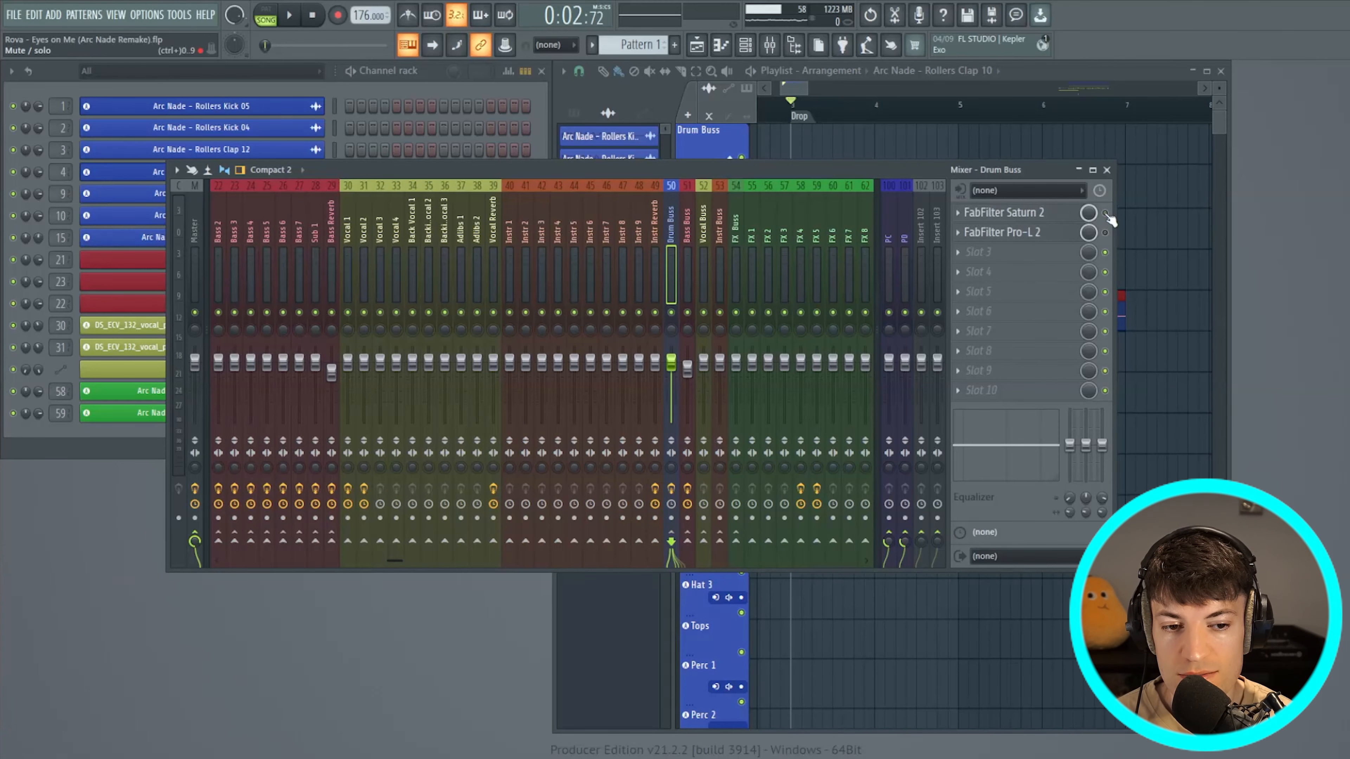
Switch on the Drum Buss's FabFilter Saturn 2 and Pro-L 2, inspect their settings and close the mixer
click(1007, 212)
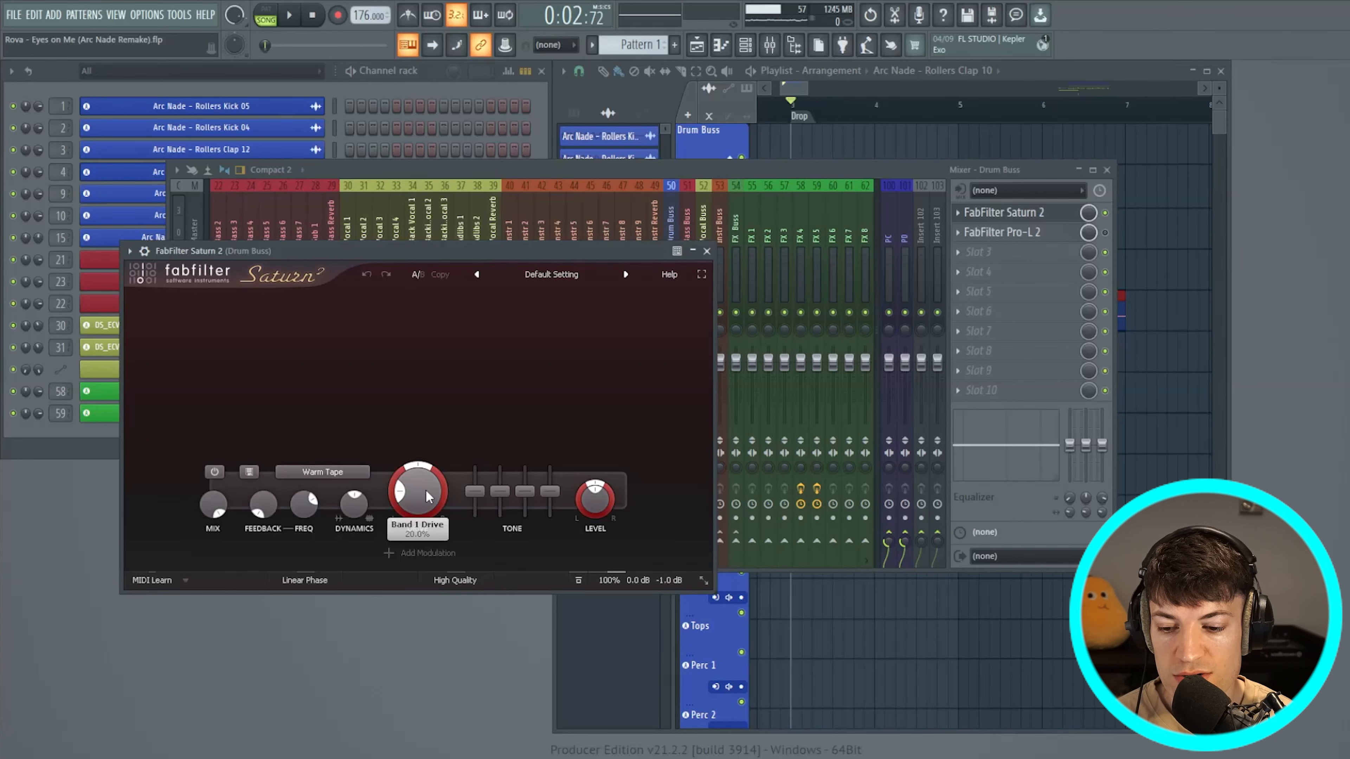
click(706, 251)
click(1002, 233)
click(439, 437)
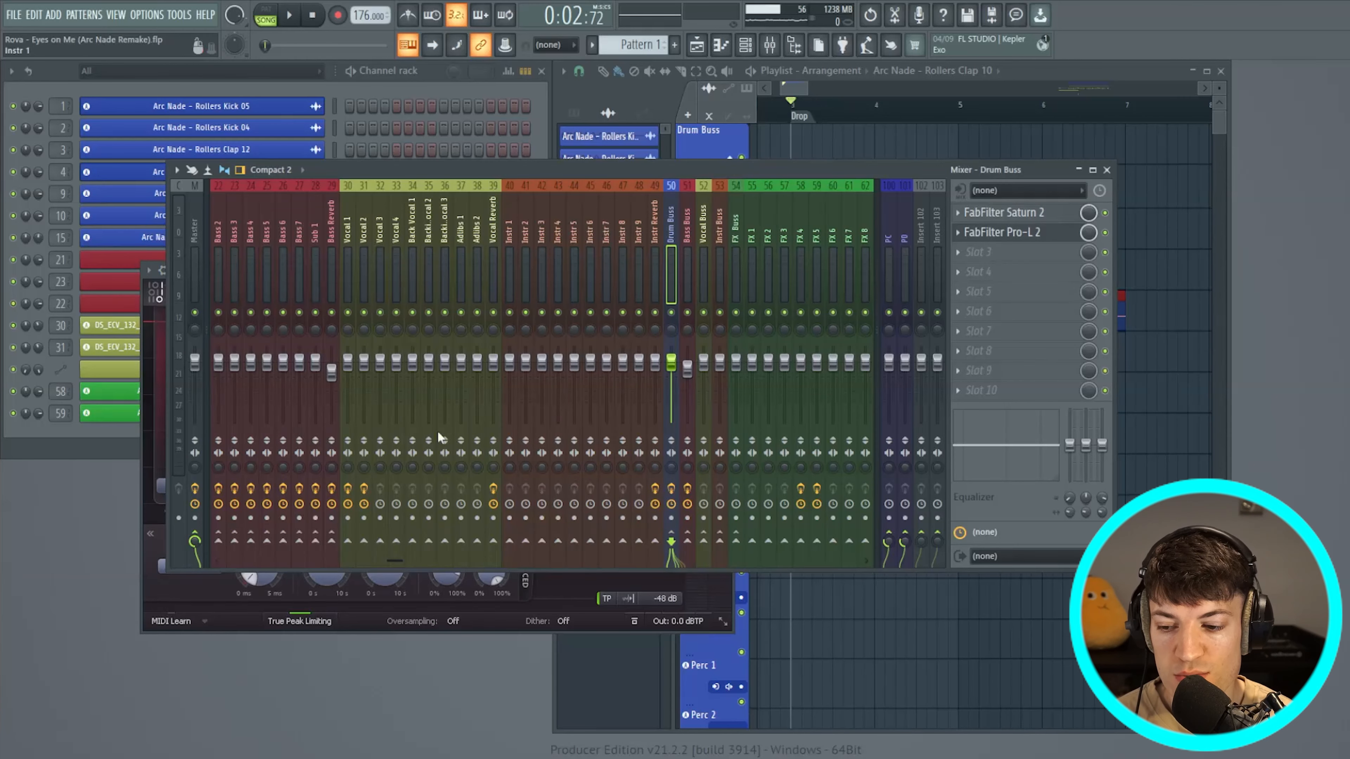
click(147, 343)
click(726, 270)
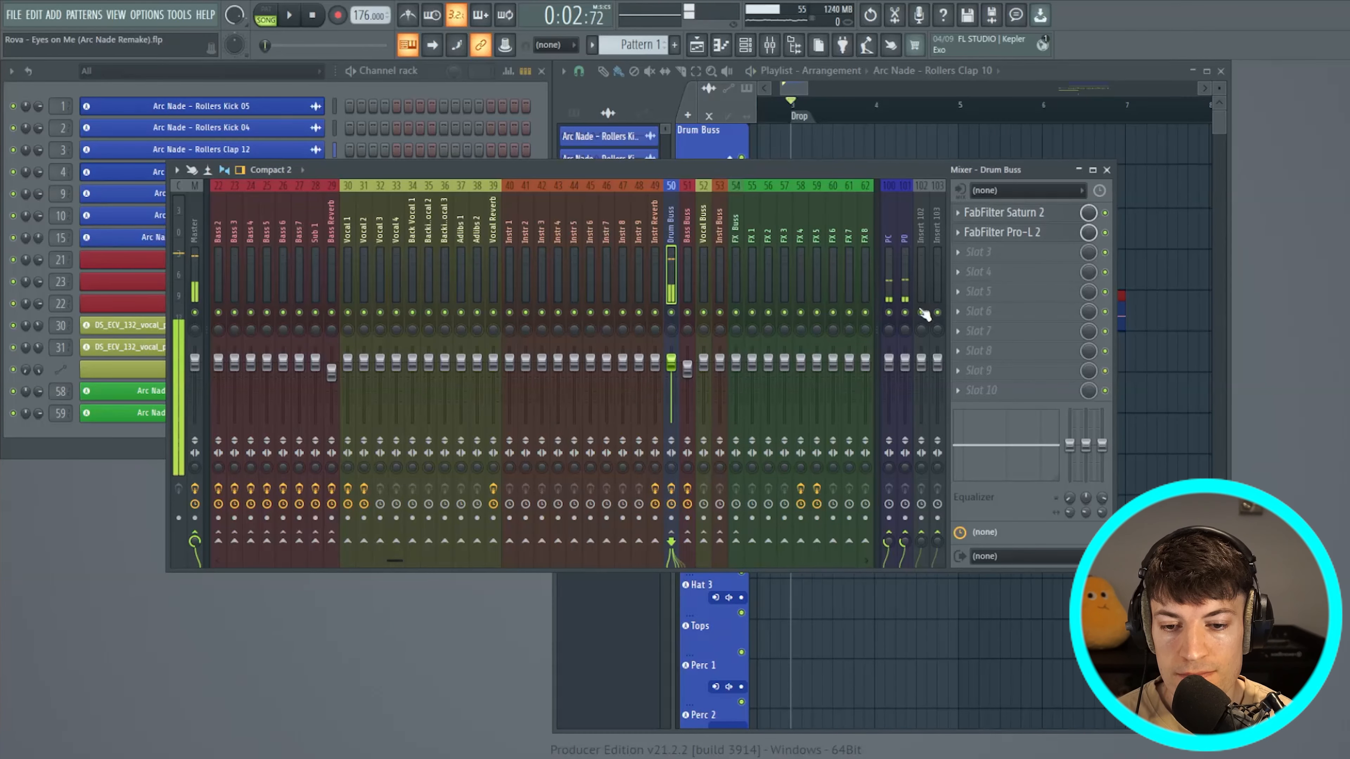
click(1112, 178)
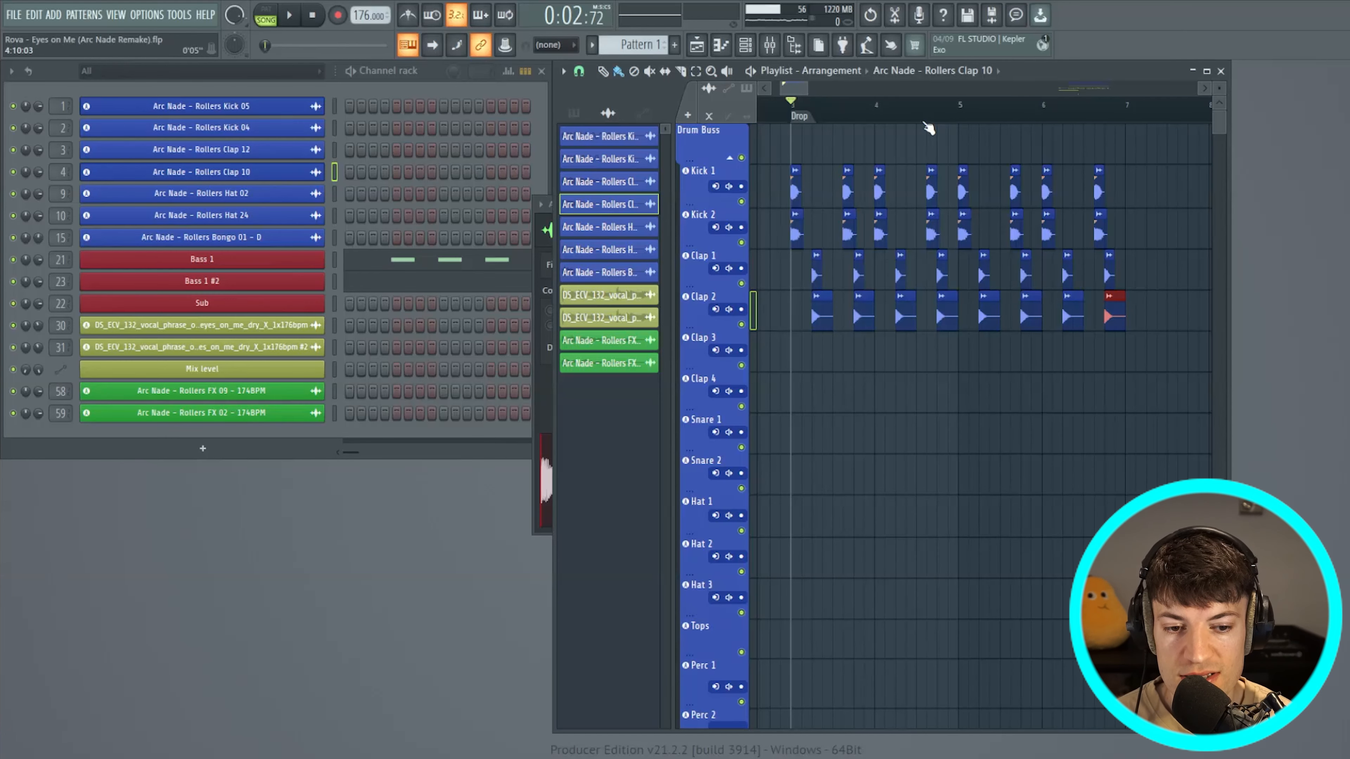
Preview the Rollers Hat 02 sample and place it on every beat of the Hat 1 track from bar 3 to bar 7
click(321, 198)
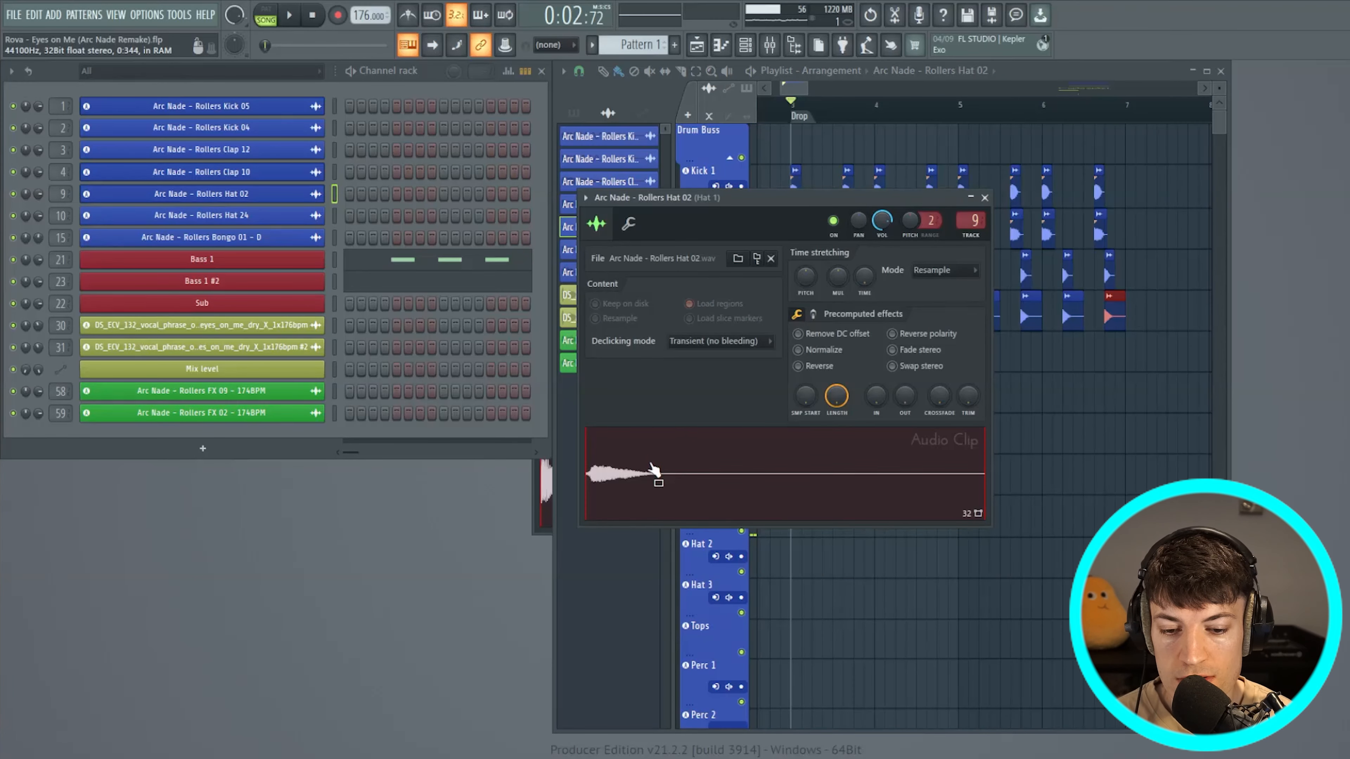
key(Escape)
scroll(816, 463, down, 1)
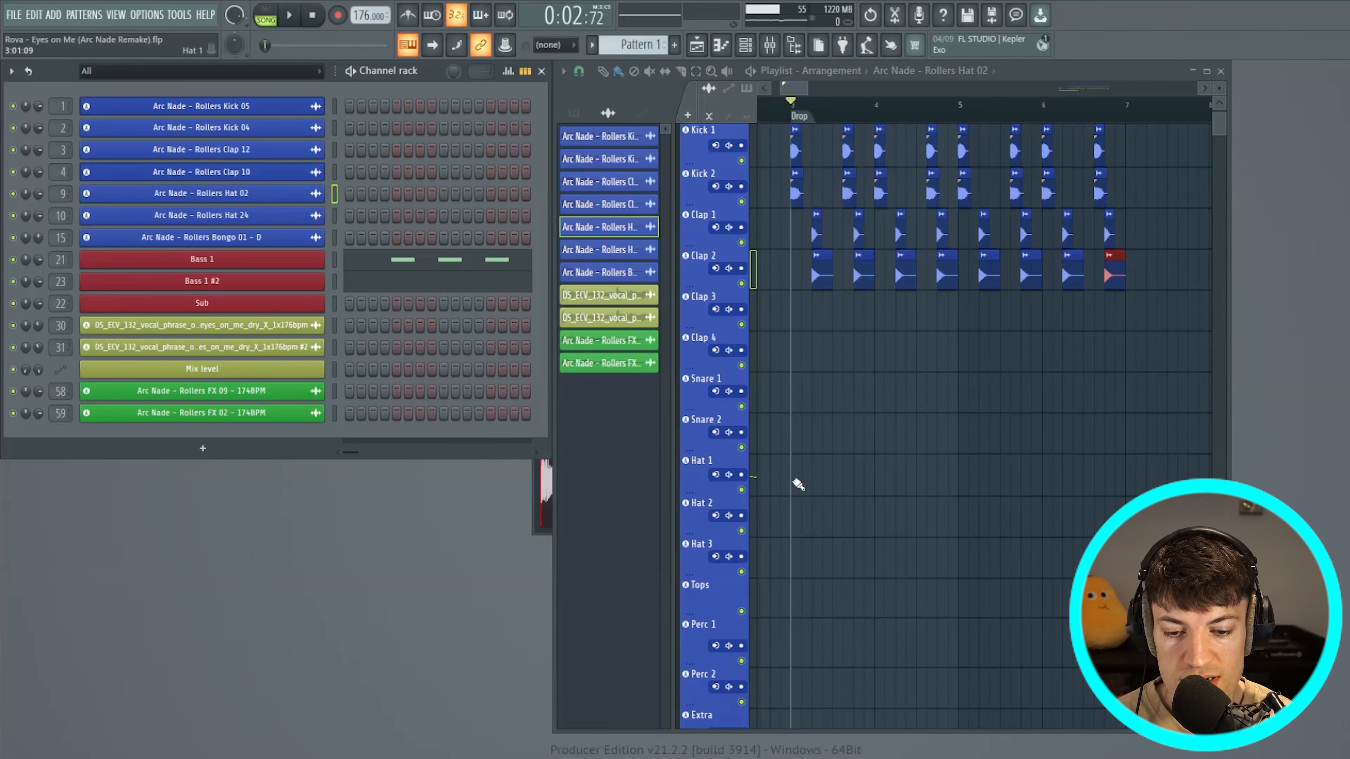
click(795, 481)
mouse_move(821, 484)
mouse_down()
mouse_move(863, 482)
mouse_move(819, 505)
mouse_move(800, 495)
mouse_move(922, 488)
mouse_move(884, 492)
mouse_up()
key(ctrl+b)
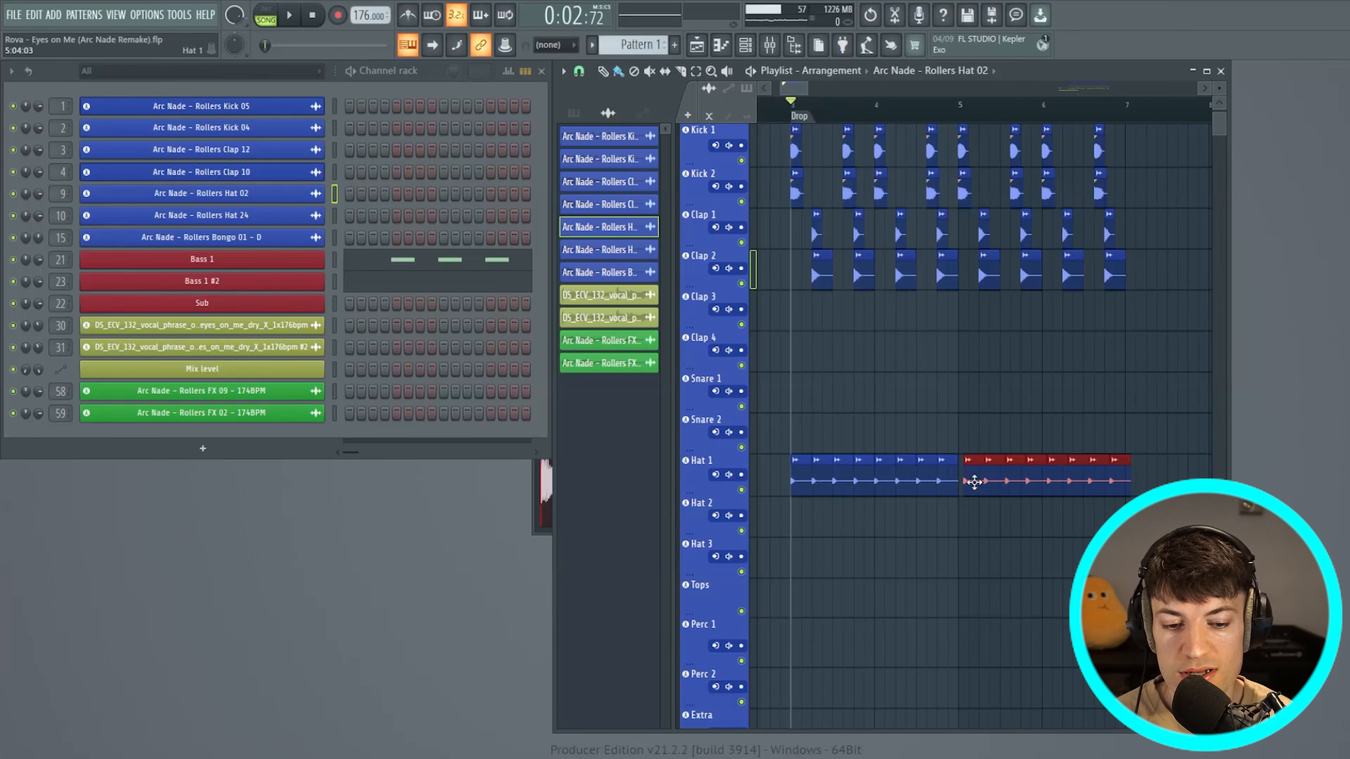
Play back the drop with the Hat 1 clips and look closely at them in the playlist
key(space)
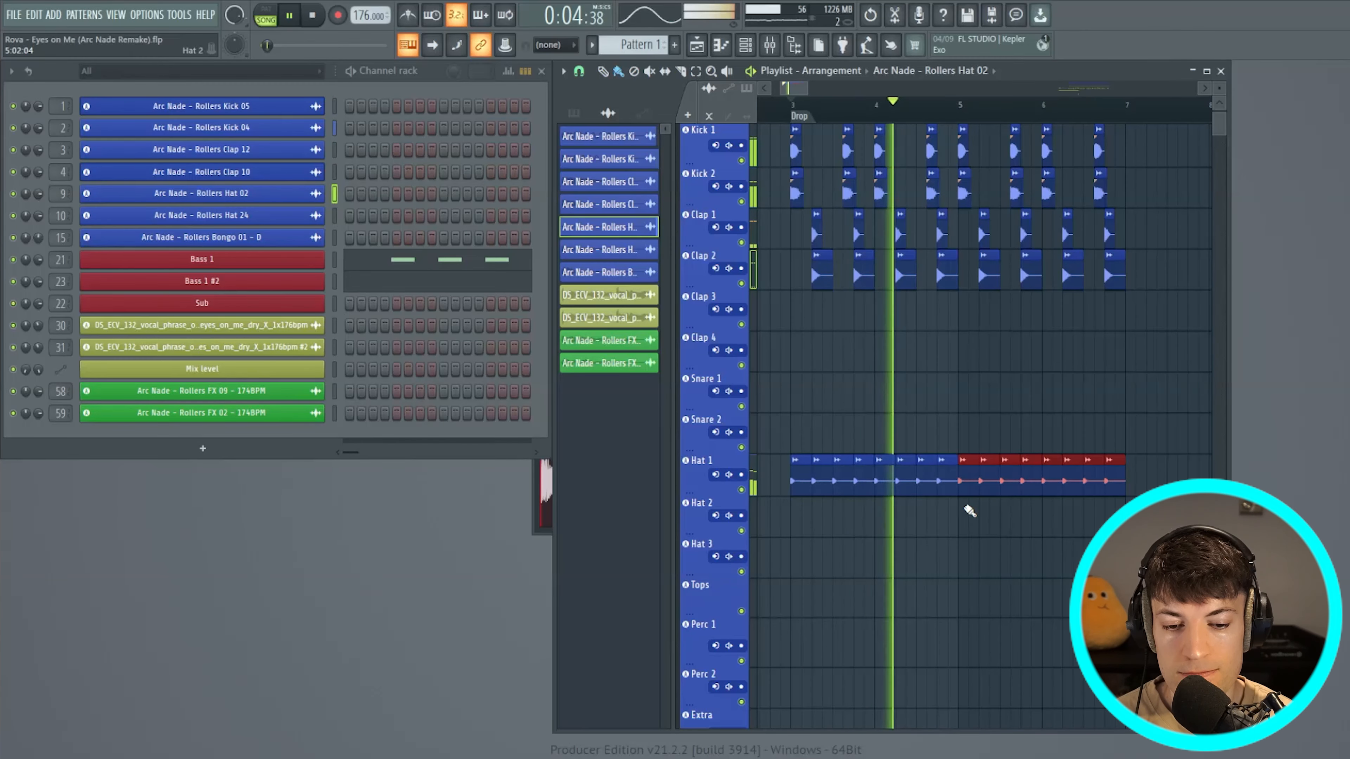
key(space)
click(1157, 466)
scroll(832, 134, up, 2)
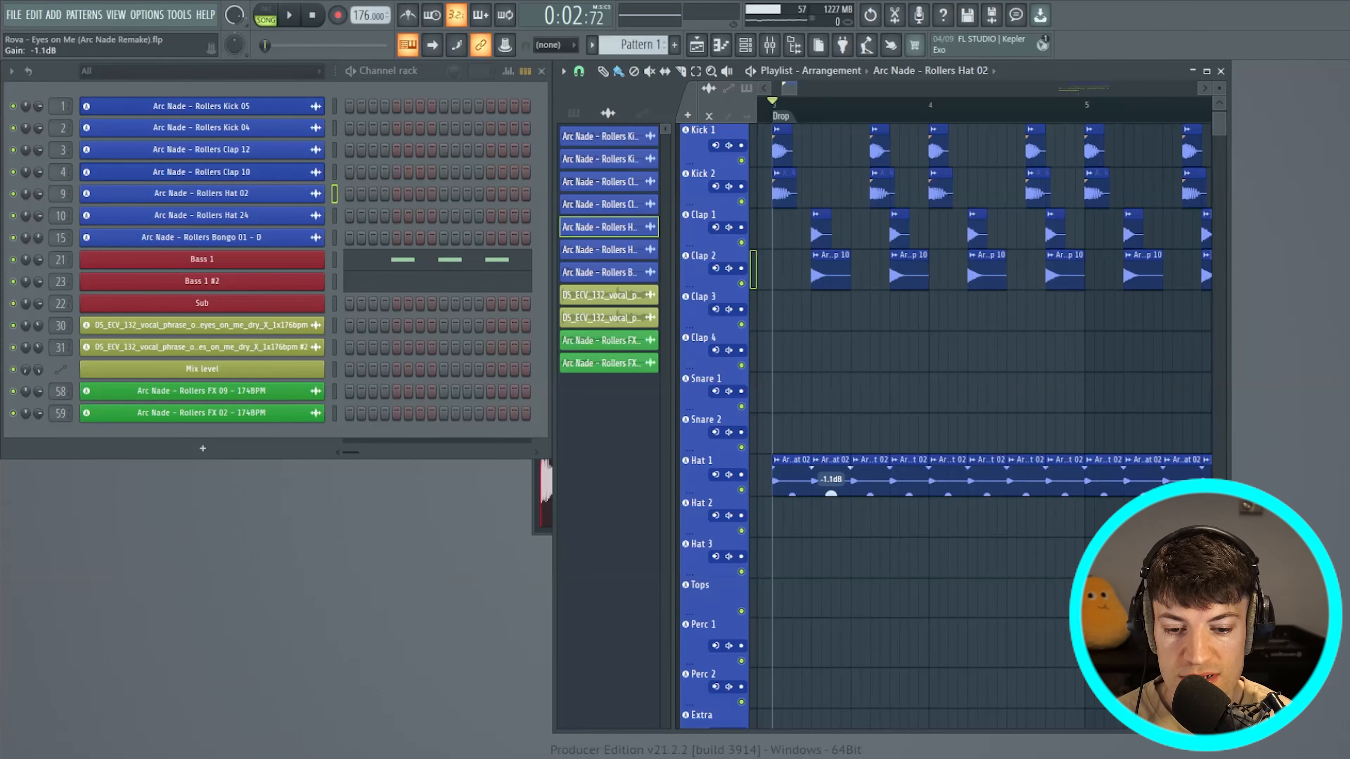
scroll(957, 495, down, 2)
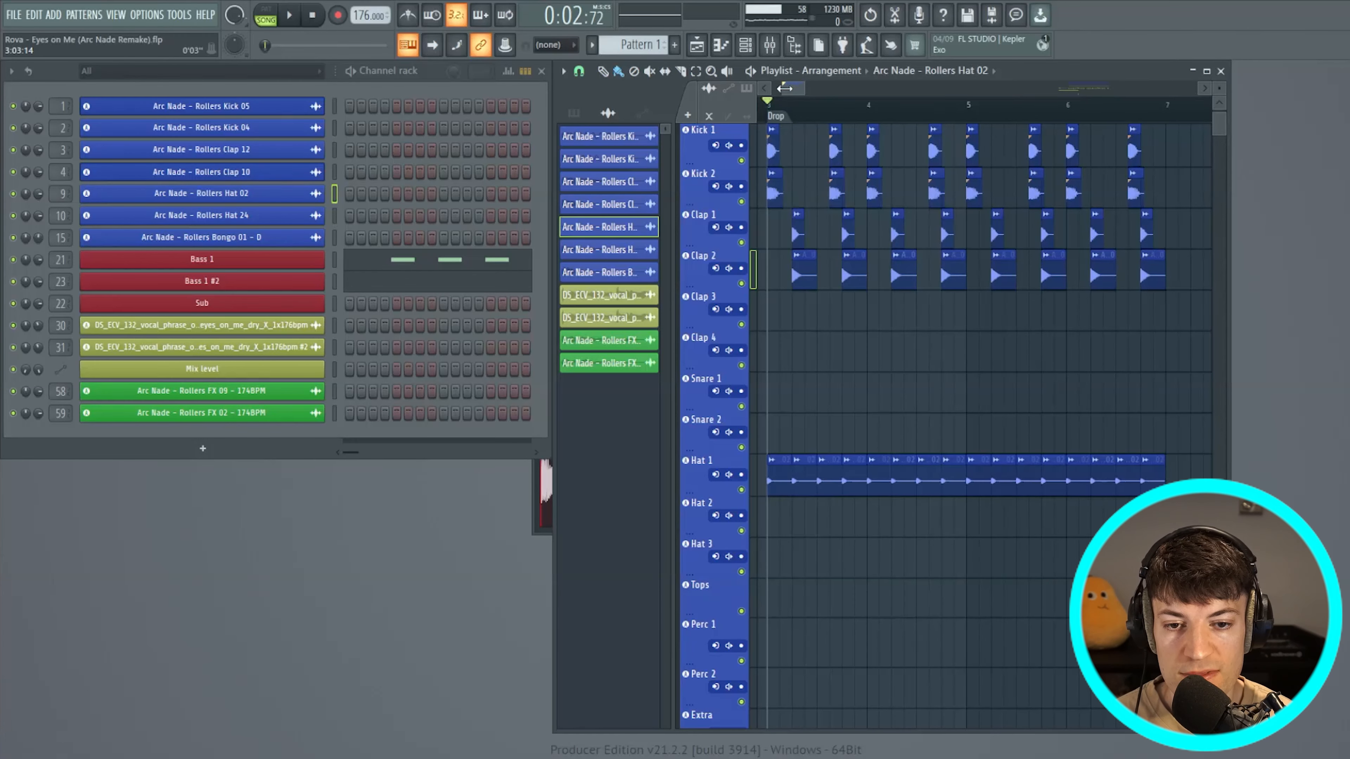
Preview the Rollers Hat 24 sample and delete the Hat 1 clip on the third beat of each of the four bars
drag(785, 89, 788, 90)
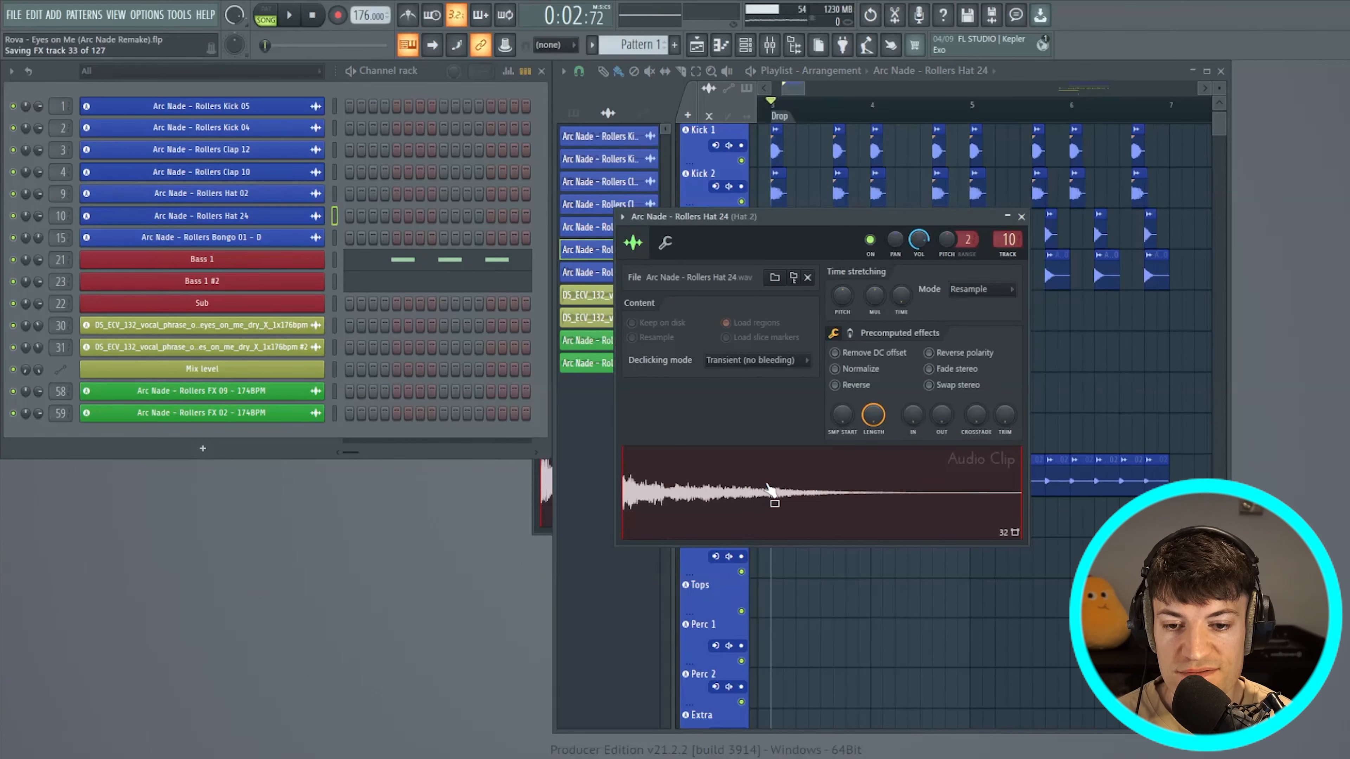
click(1021, 217)
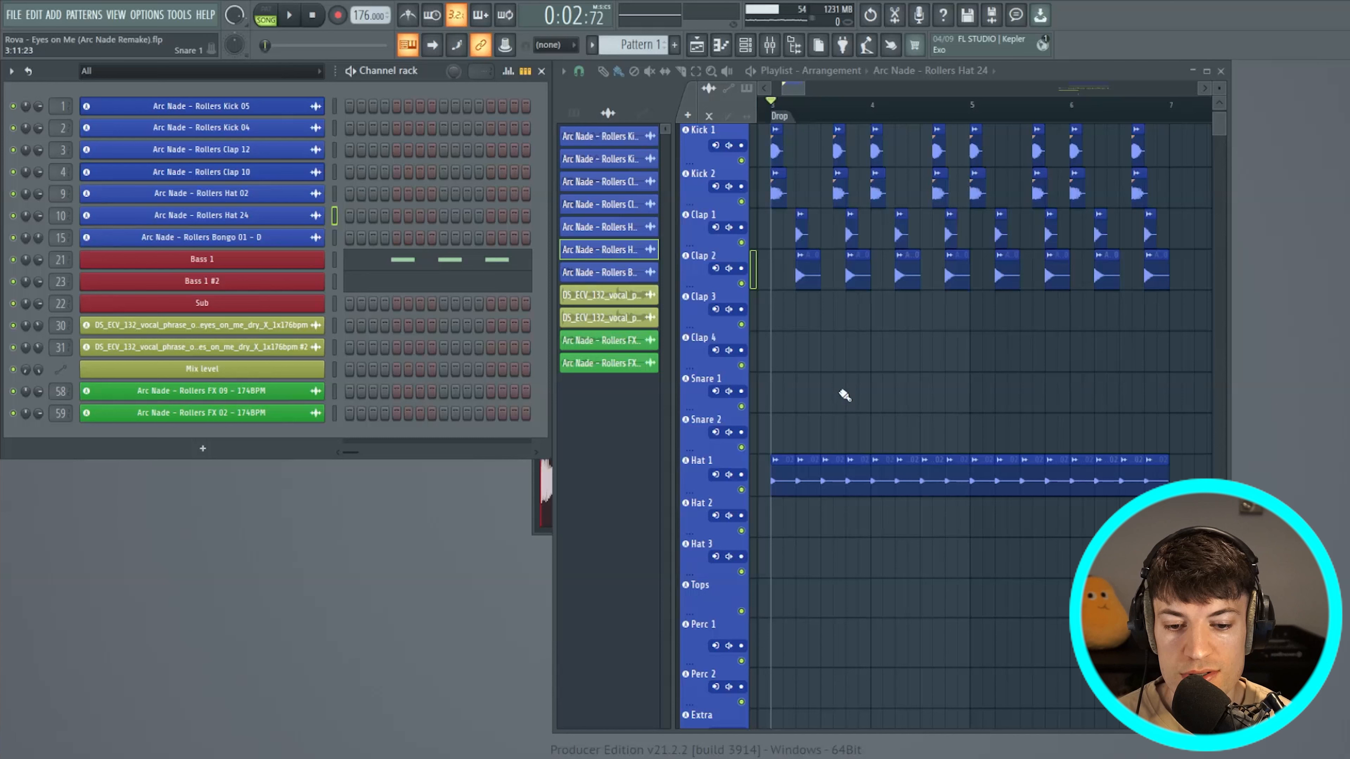
right_click(833, 482)
right_click(935, 478)
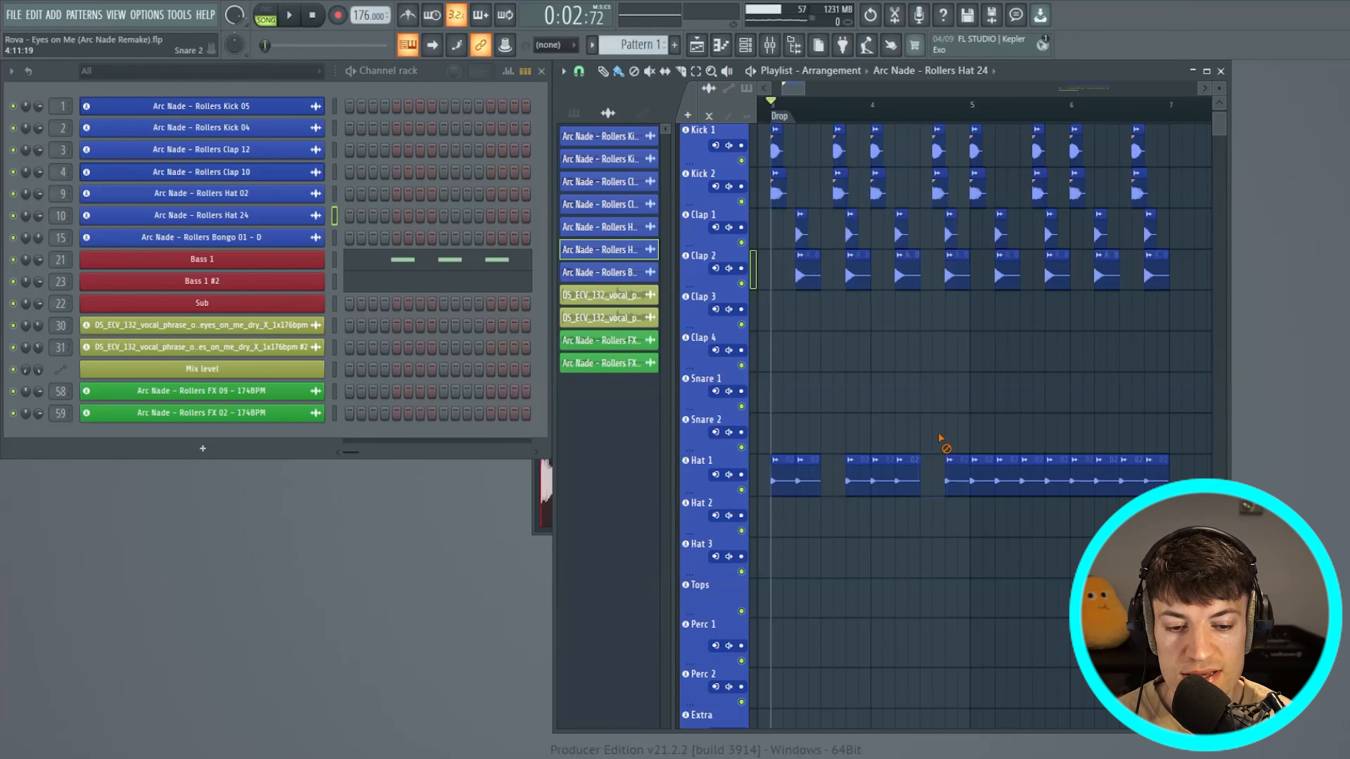
right_click(1034, 481)
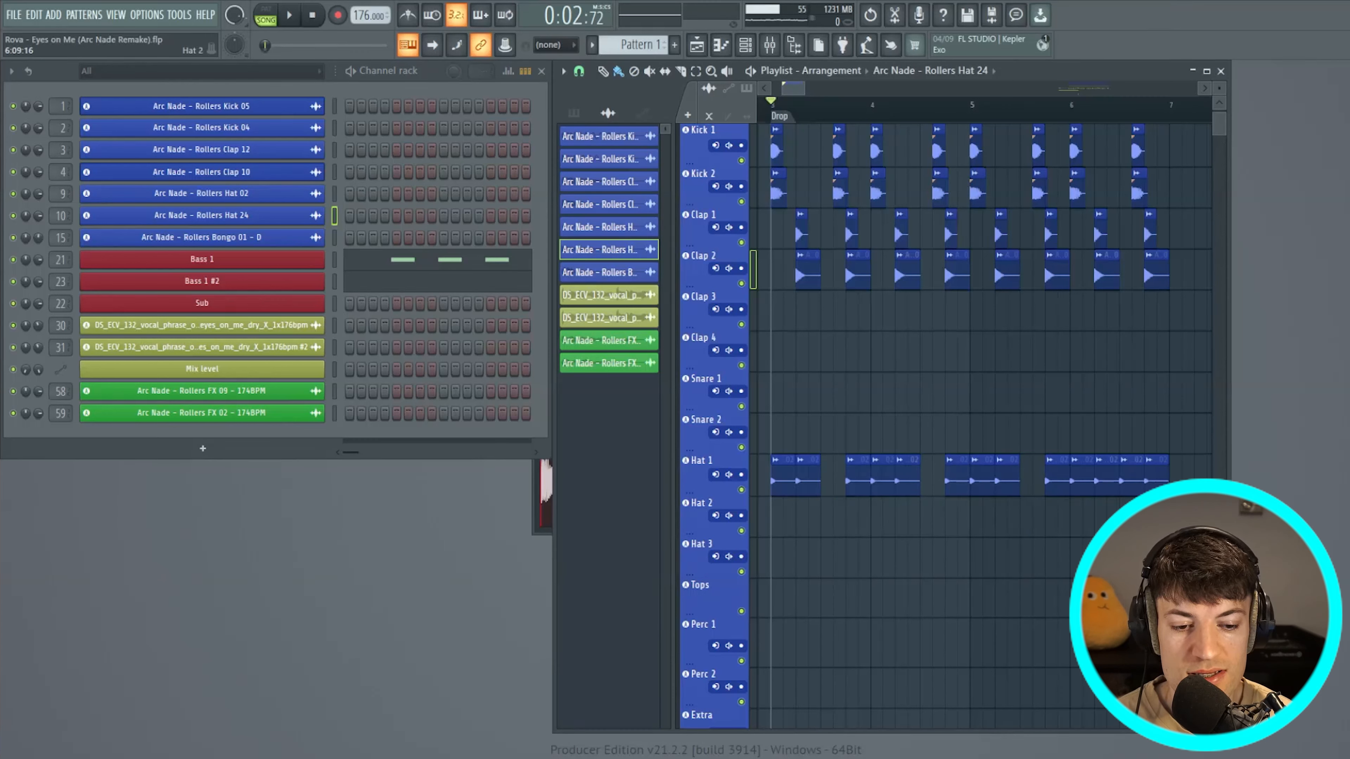
right_click(1130, 481)
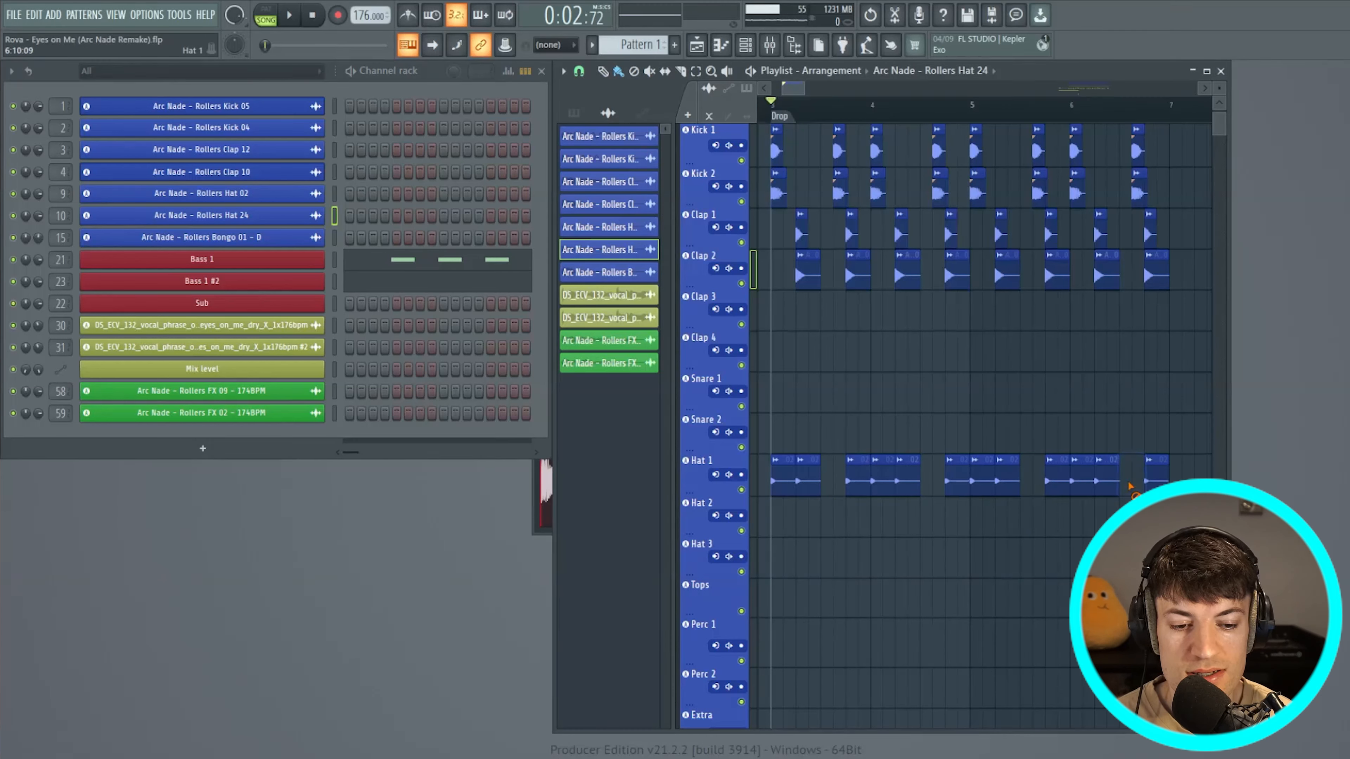
Place a Rollers Hat 24 clip on the Hat 2 track in each of the four Hat 1 gaps
click(828, 518)
click(929, 519)
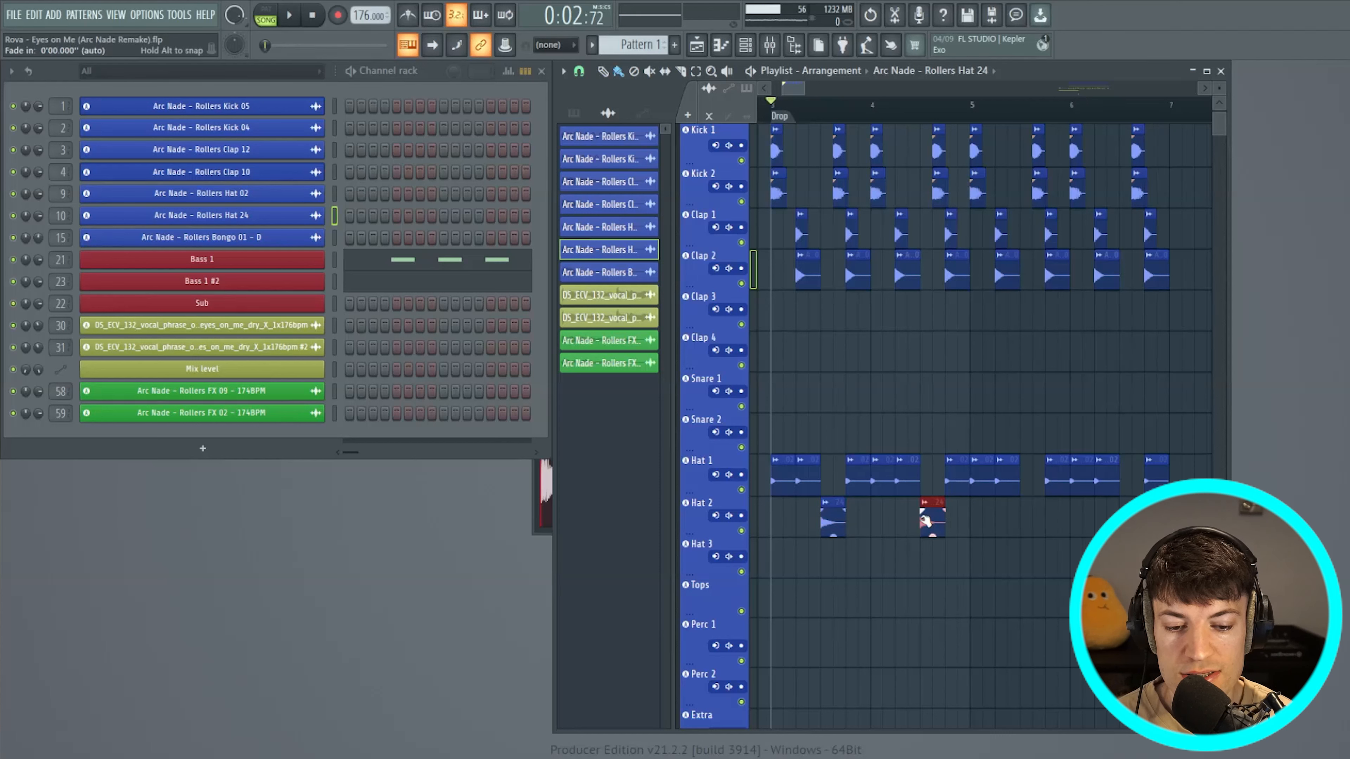
click(1030, 518)
click(1131, 518)
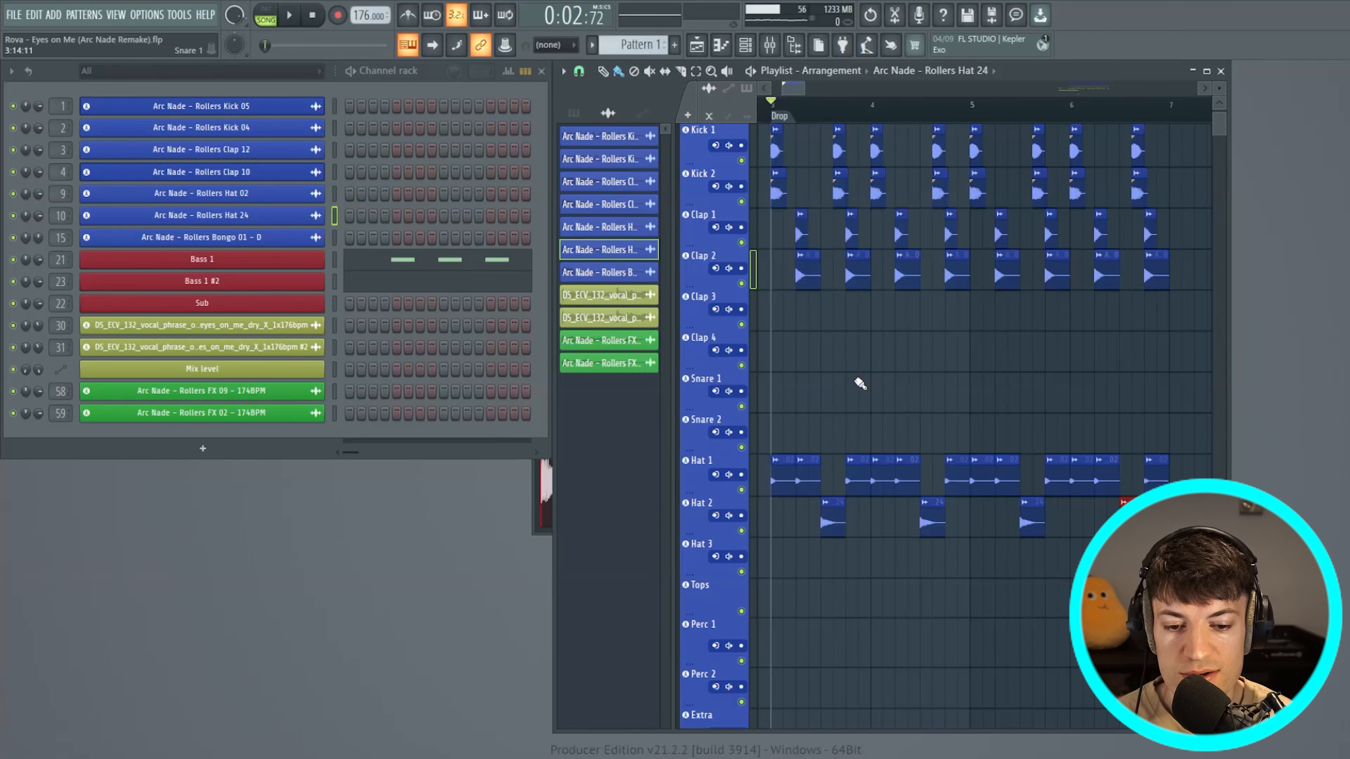
Play back the drums with both hats and check the Hat Group's level in the mixer
key(space)
key(space)
key(F9)
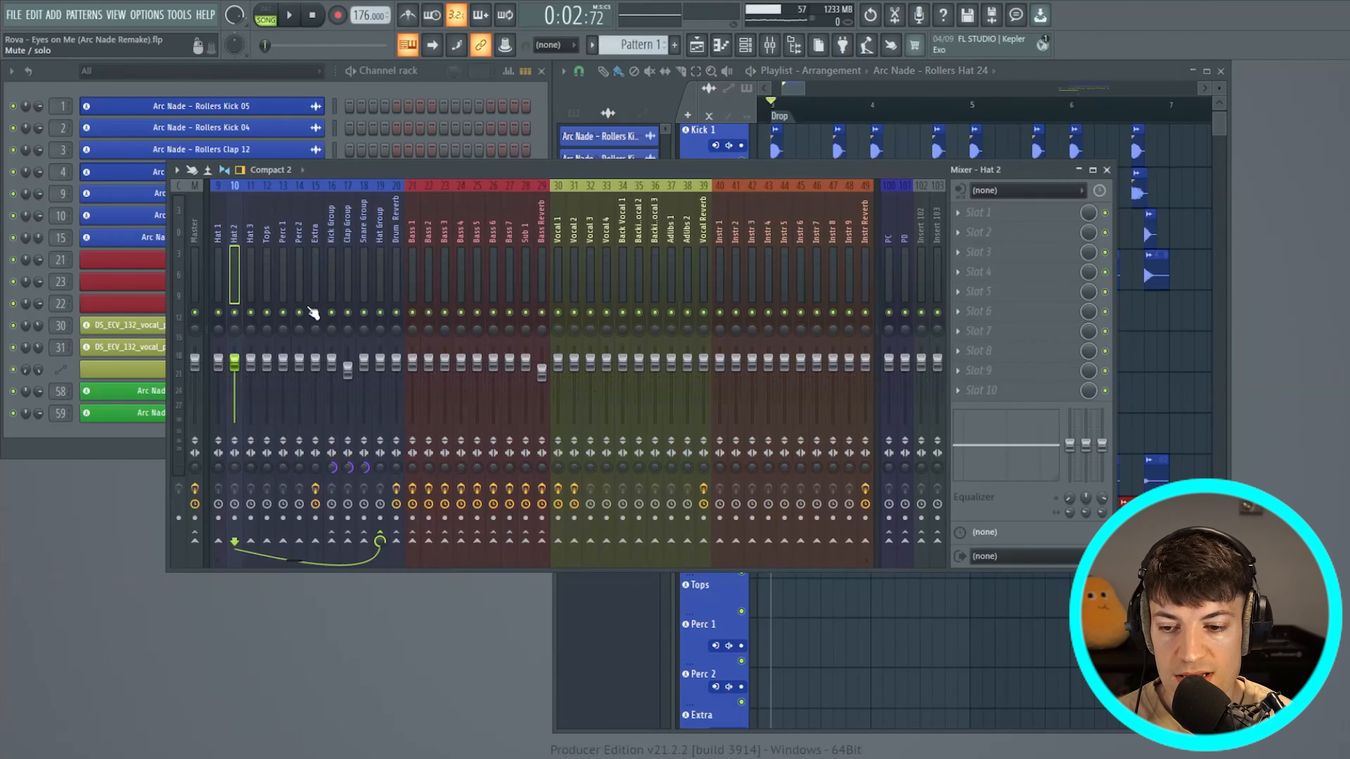
click(282, 274)
scroll(233, 265, up, 4)
click(242, 266)
key(space)
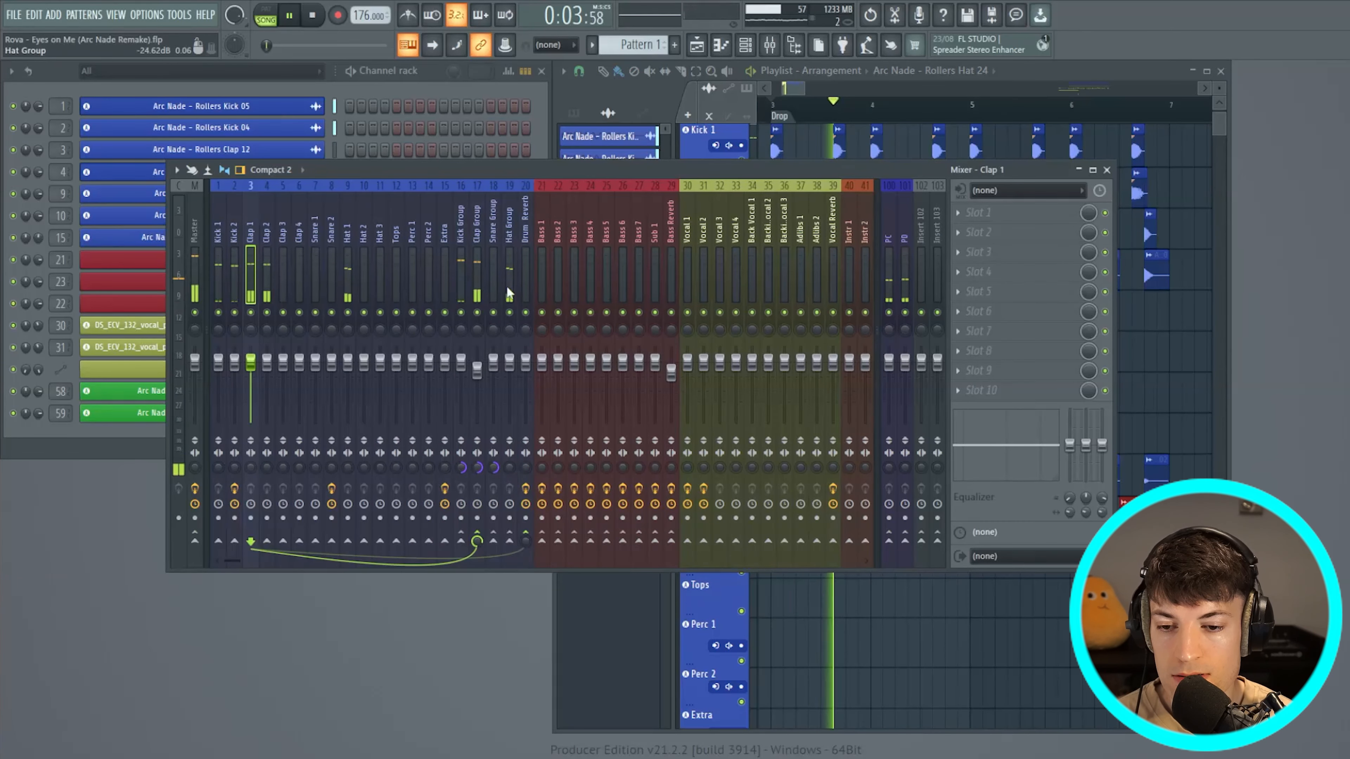
click(506, 281)
key(space)
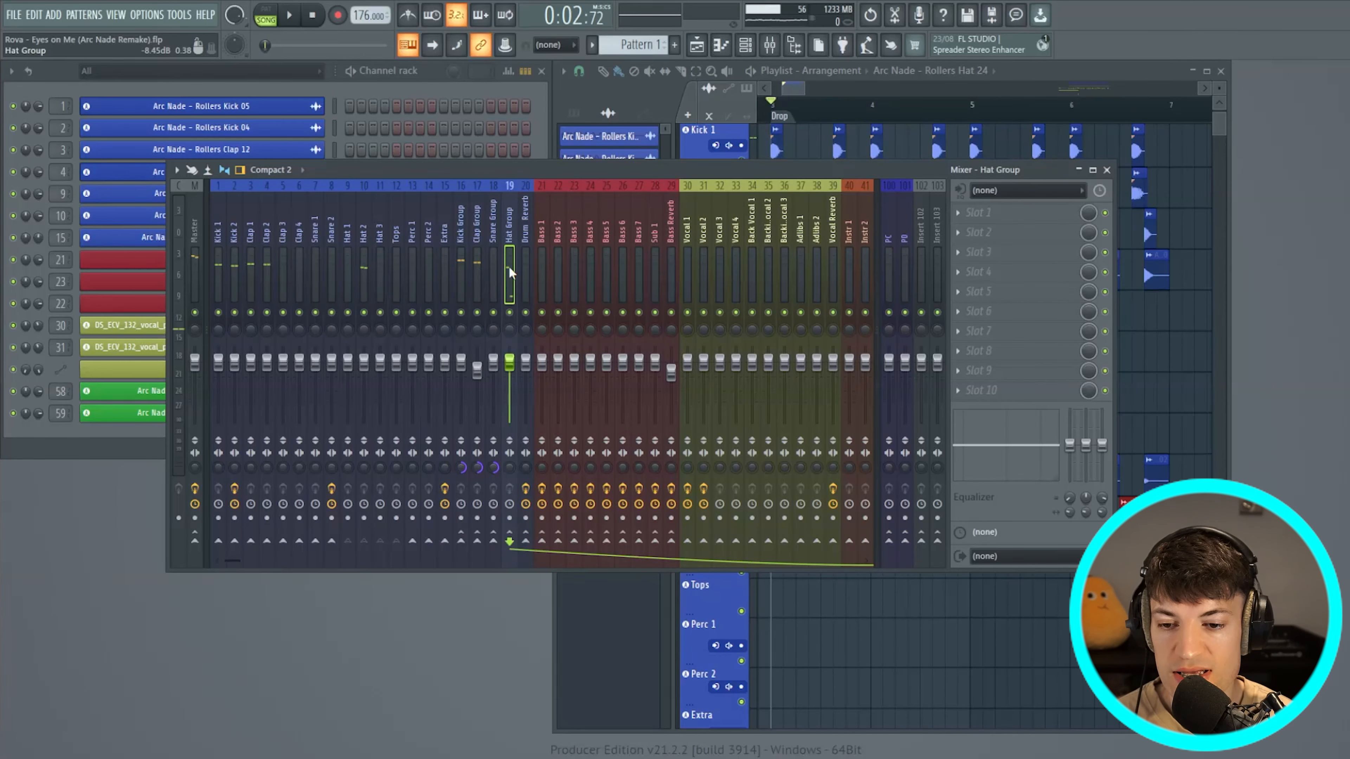
key(F9)
Preview the Rollers Bongo 01 - D sample and lower its time-stretching pitch slightly
scroll(800, 117, down, 3)
click(334, 238)
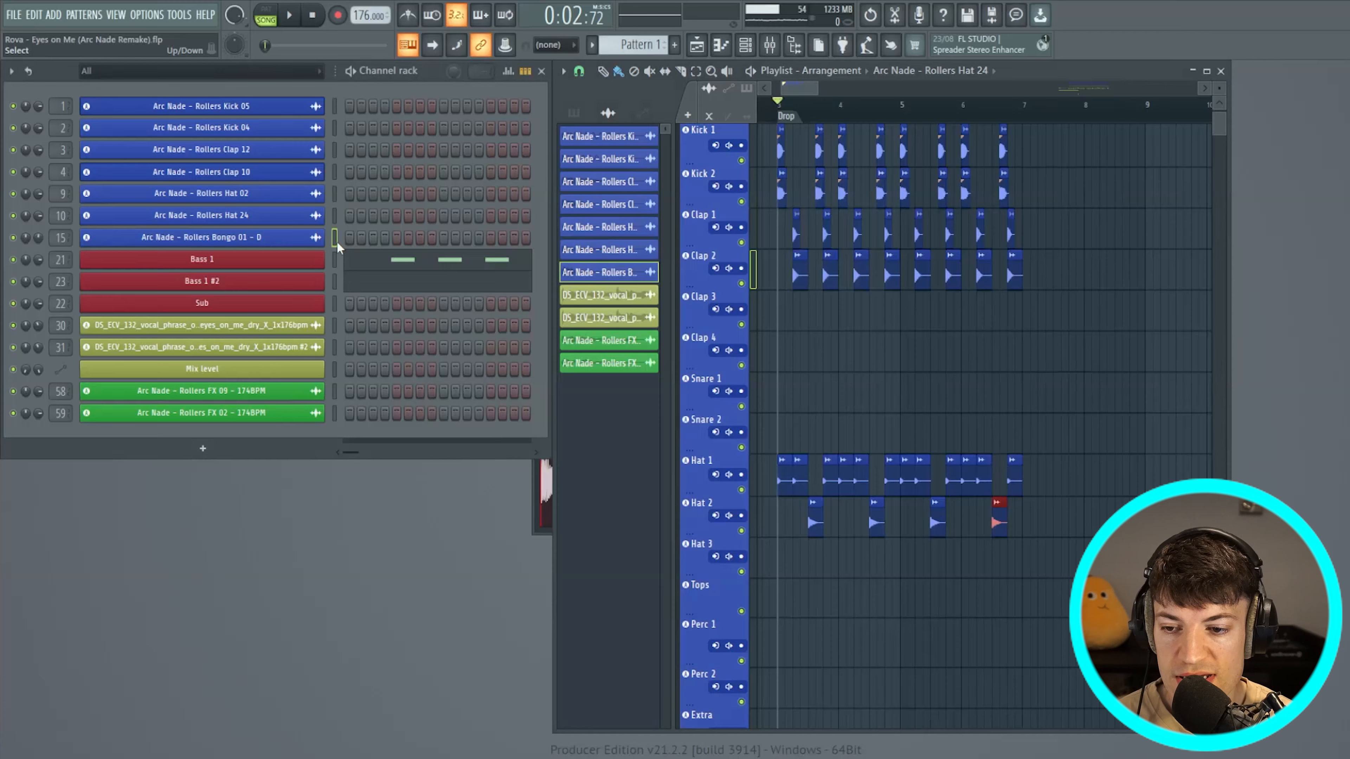
click(306, 239)
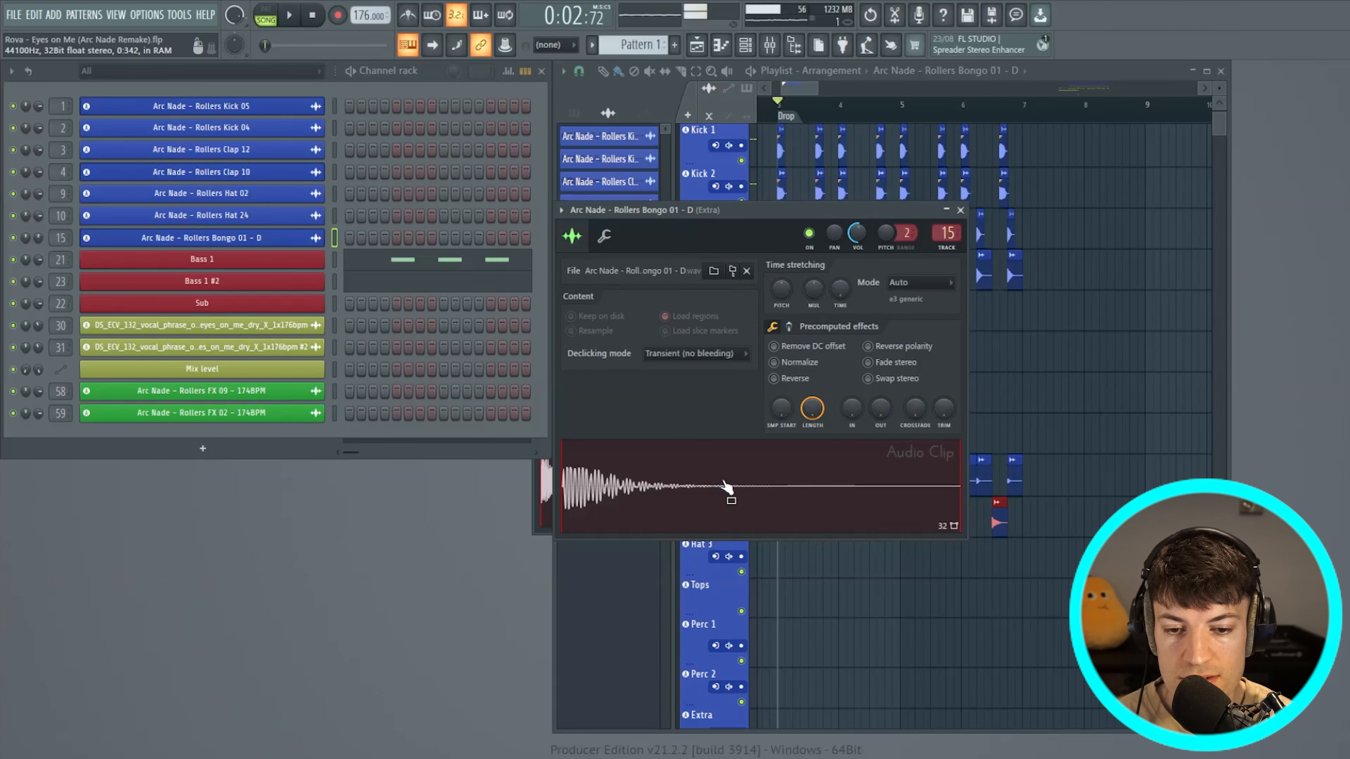
drag(781, 288, 781, 297)
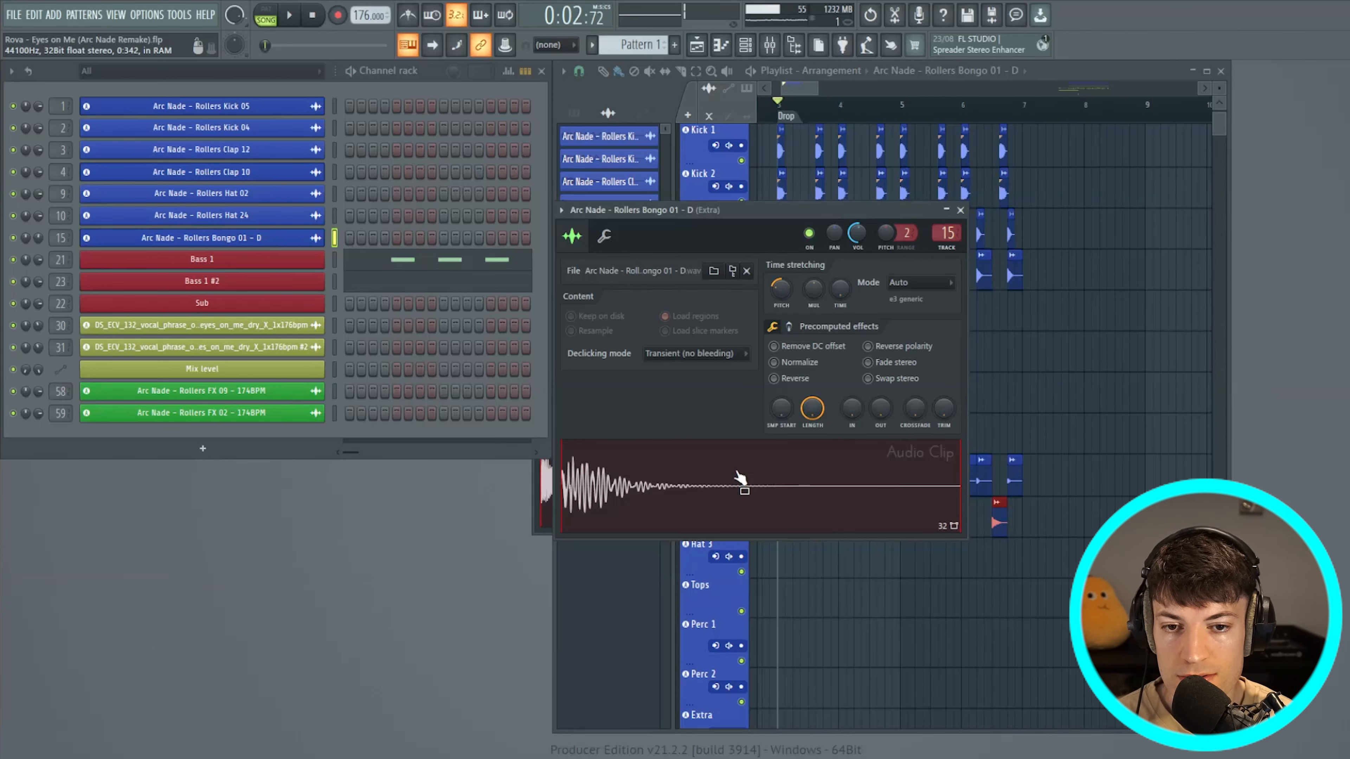
Inspect the low-cut curve of the Fruity parametric EQ 2 on the Extra mixer track
key(F9)
click(1036, 212)
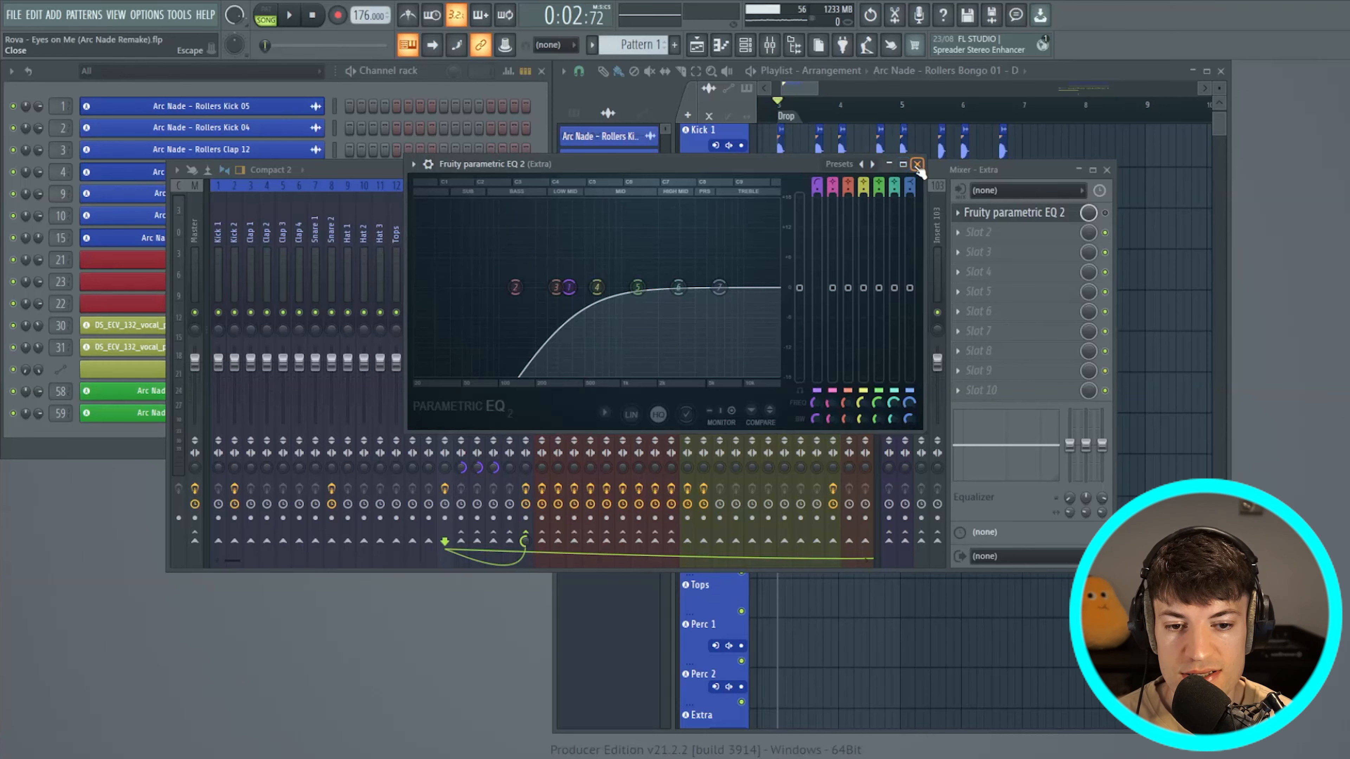
click(917, 165)
key(F9)
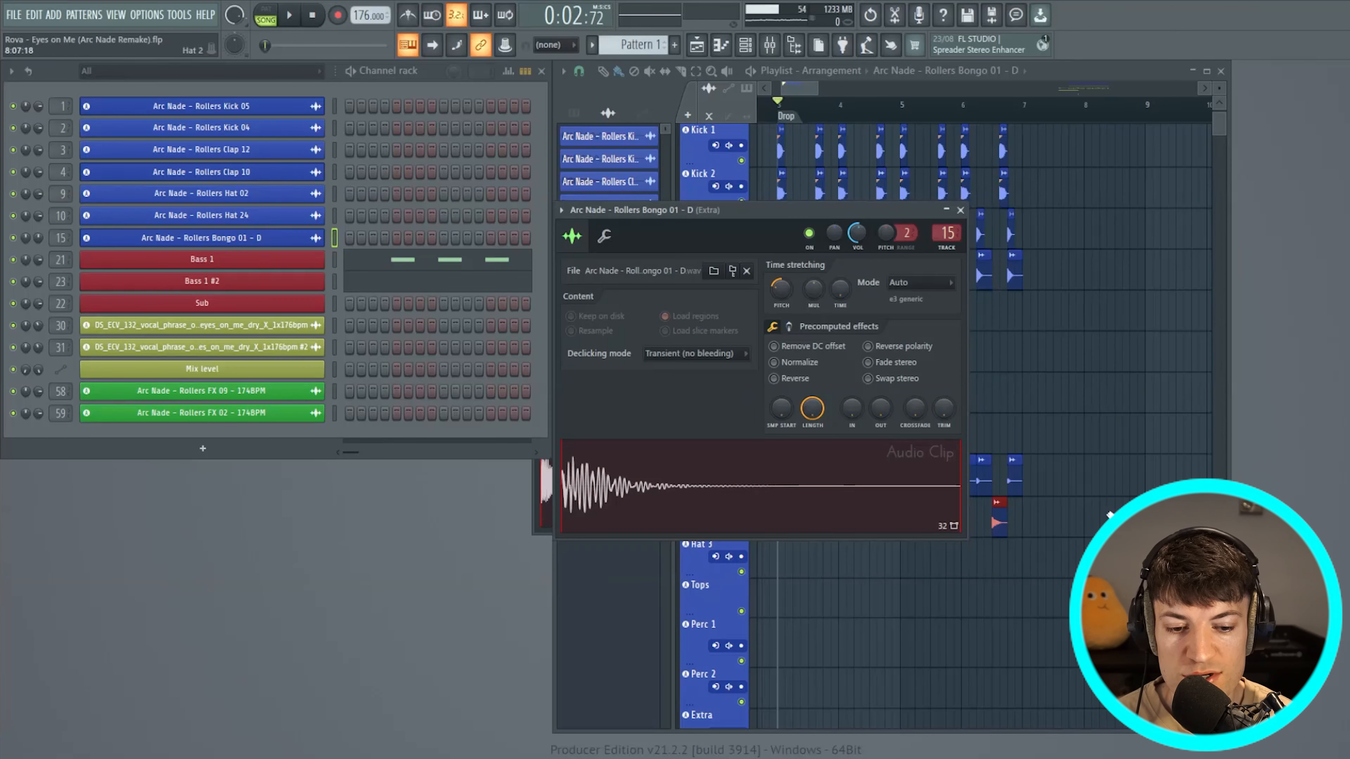
Place the bongo clip on the Extra track half a beat before bar 7 and play back the end of the pattern
scroll(1023, 563, down, 2)
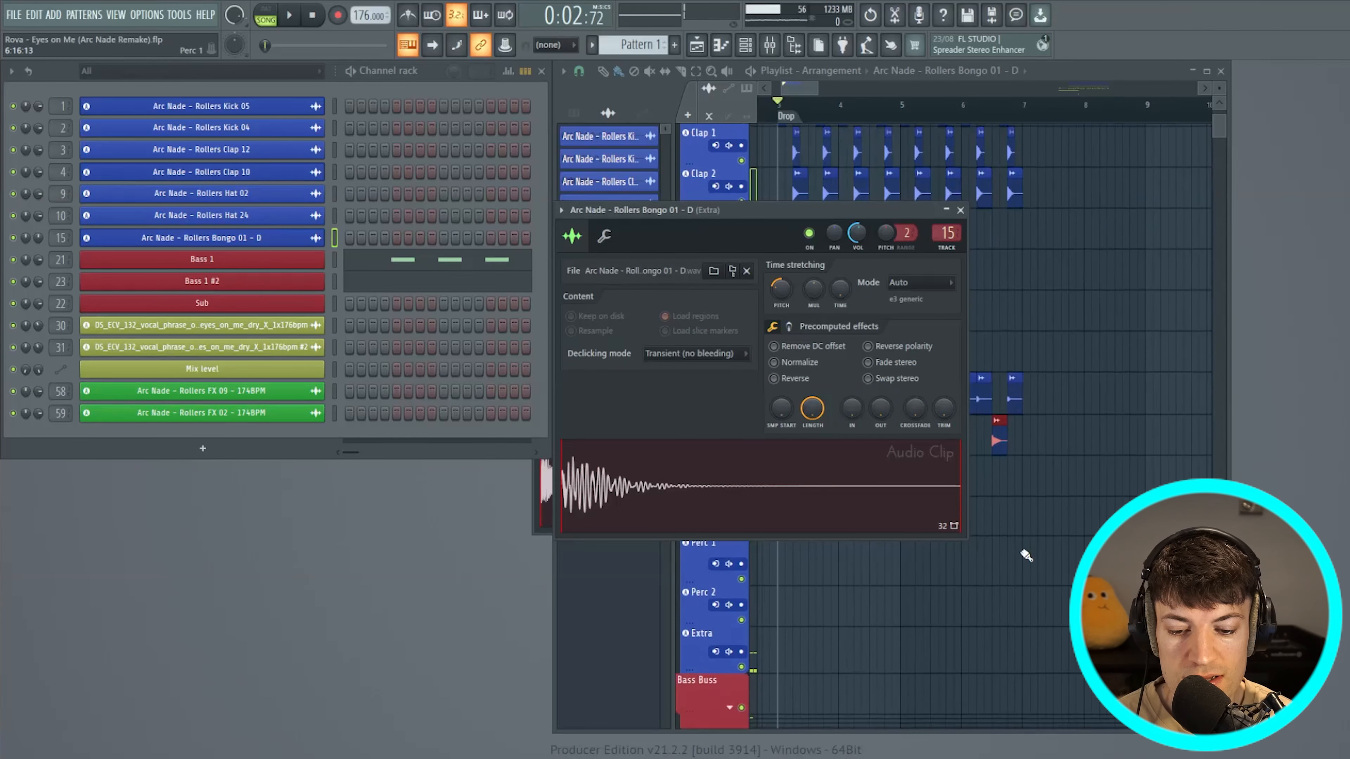
click(1023, 648)
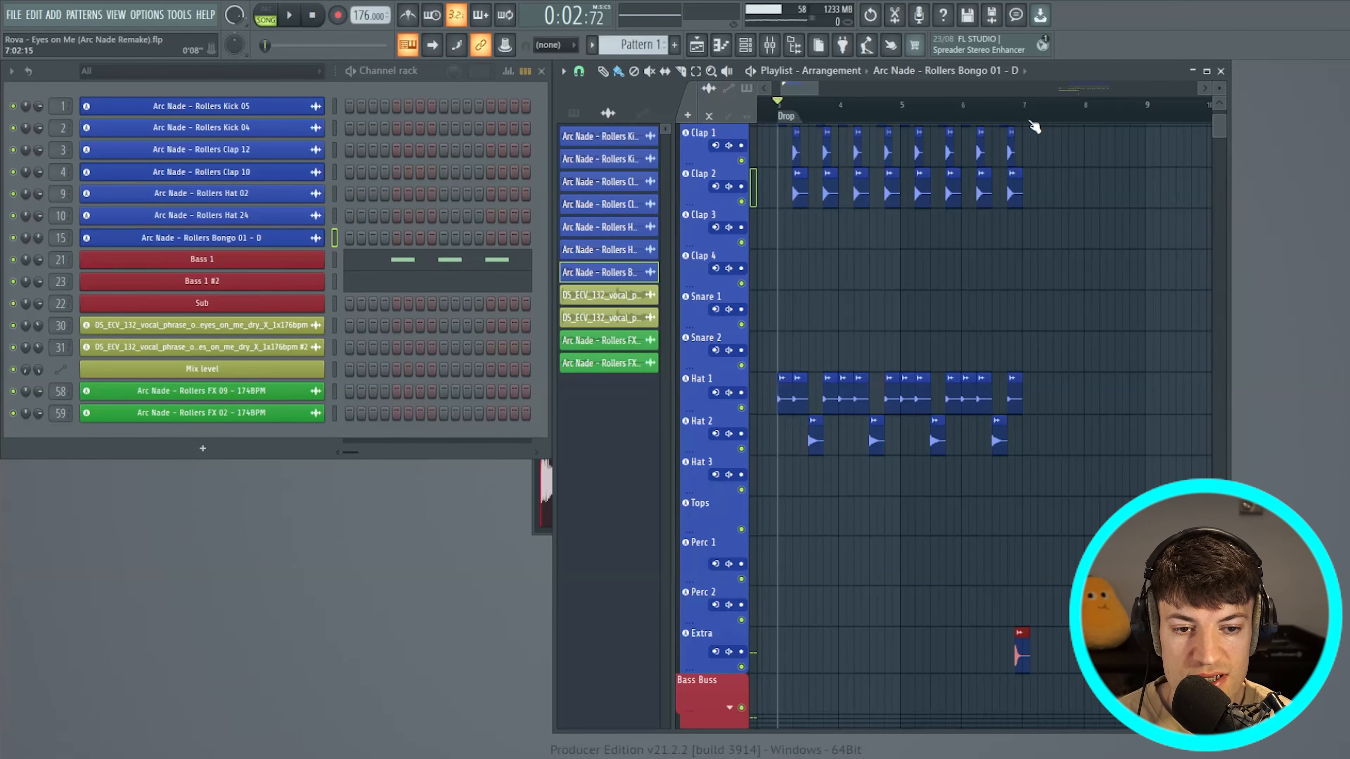
scroll(1034, 126, up, 3)
key(space)
scroll(985, 341, down, 3)
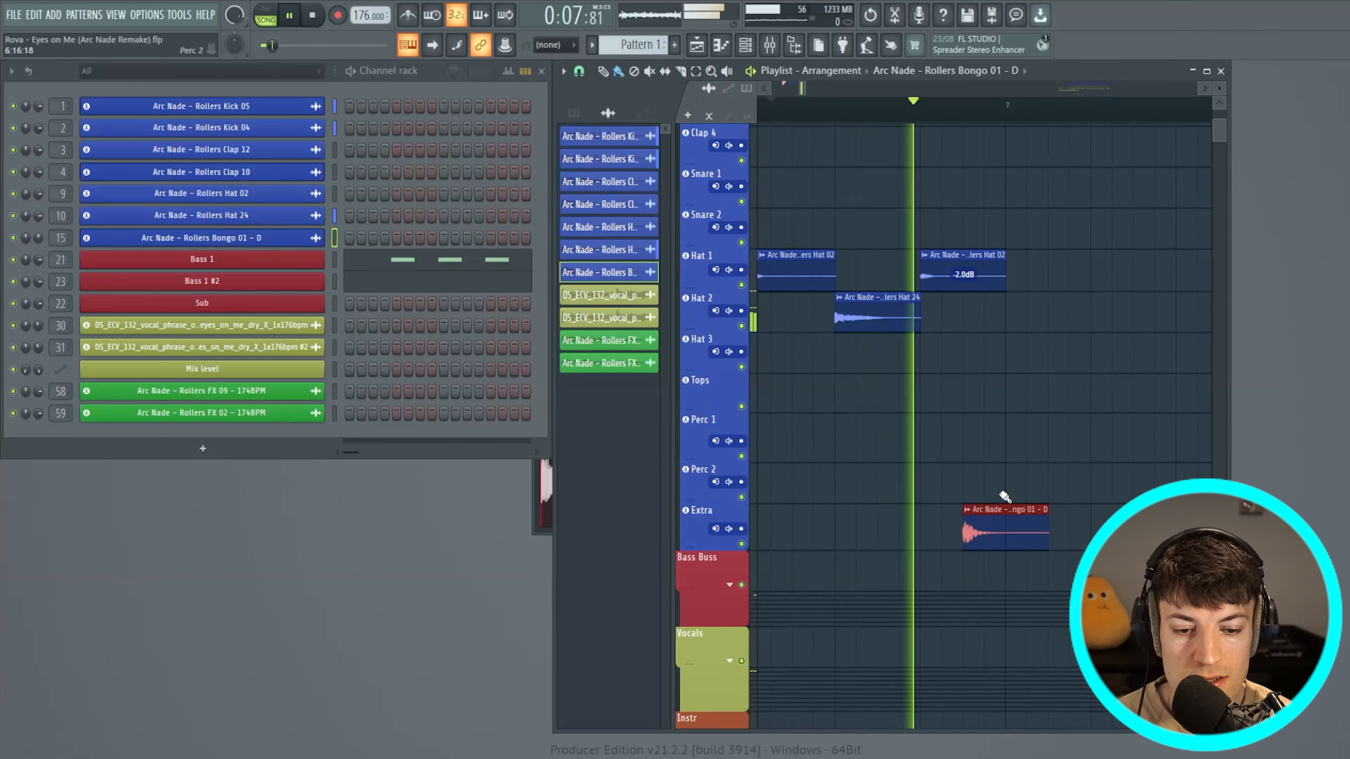
key(space)
scroll(875, 123, down, 2)
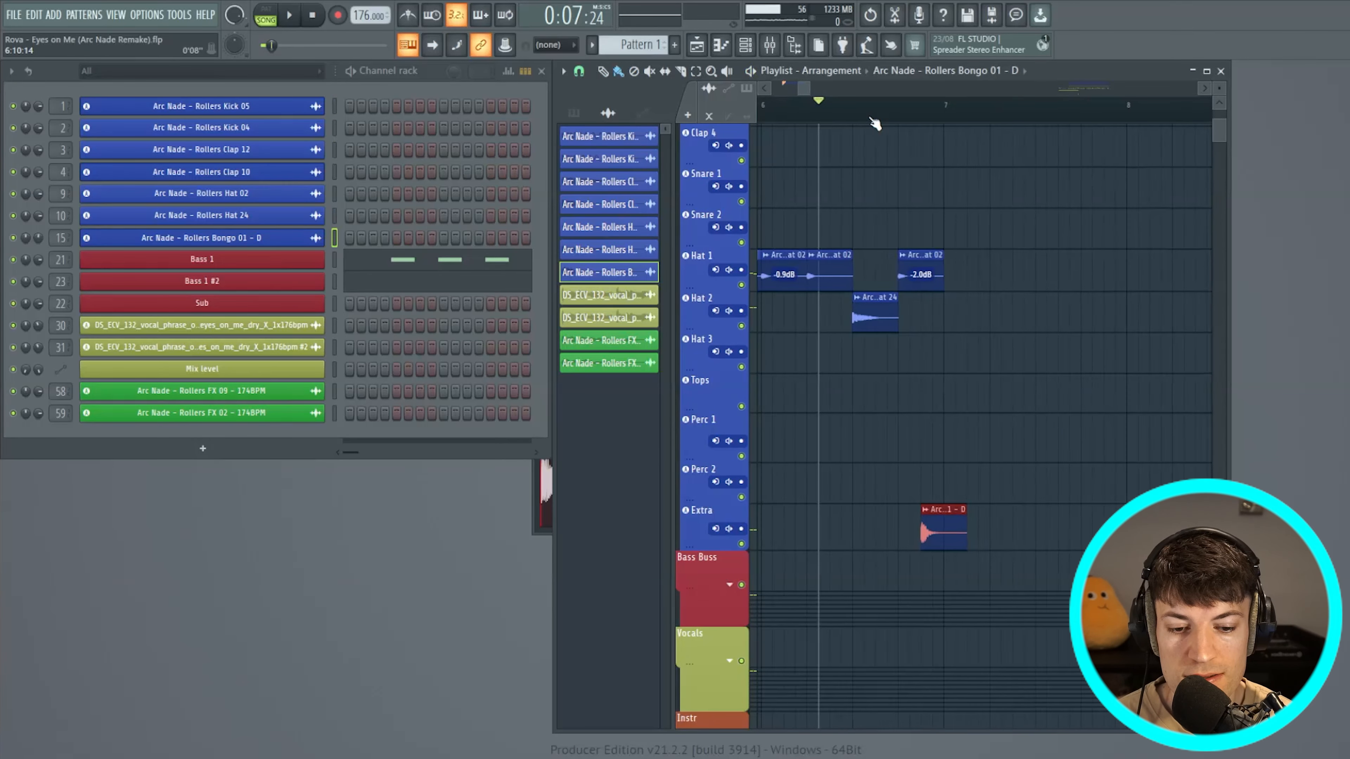
scroll(875, 123, down, 5)
Duplicate the whole four-bar drum pattern directly after itself and play back the selected range from bar 3 to bar 11
click(578, 72)
click(609, 293)
drag(979, 540, 792, 64)
scroll(800, 191, up, 2)
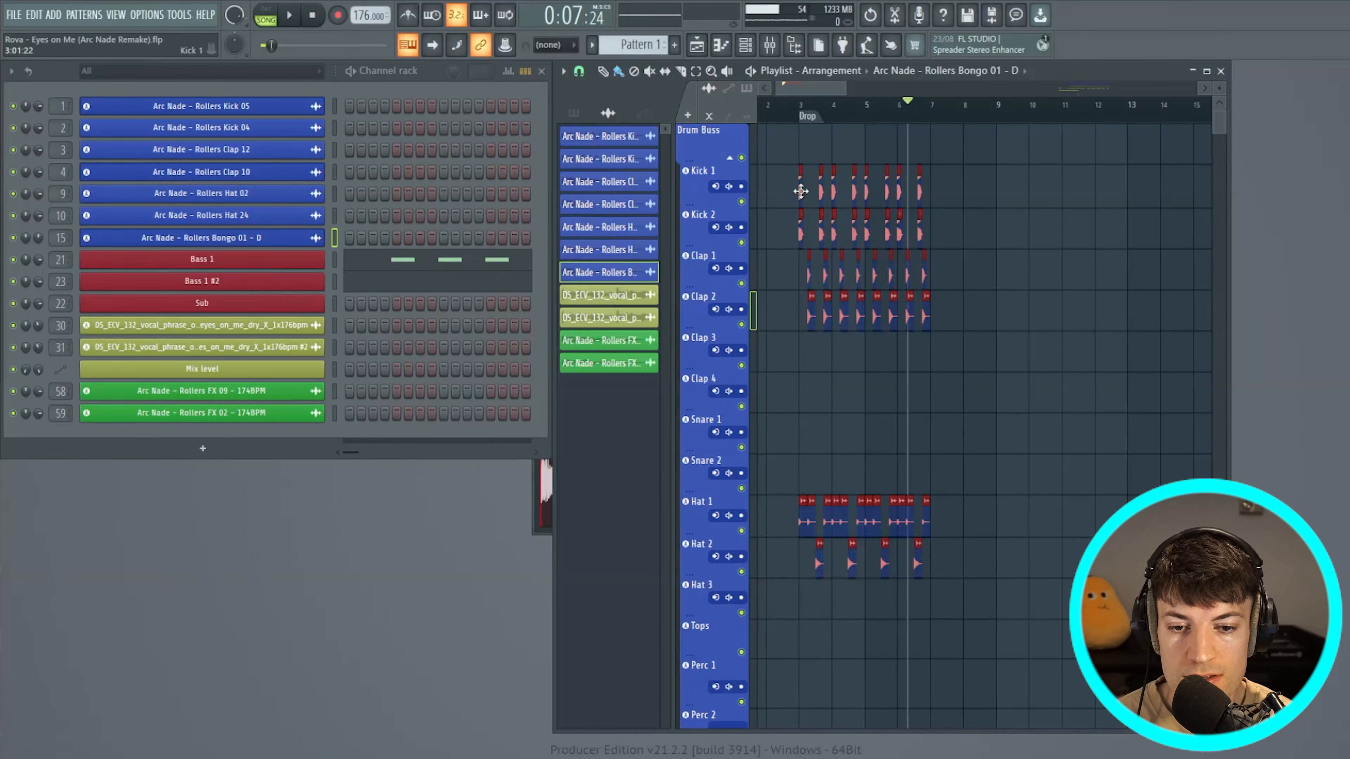
key(ctrl+b)
drag(799, 115, 1059, 125)
key(space)
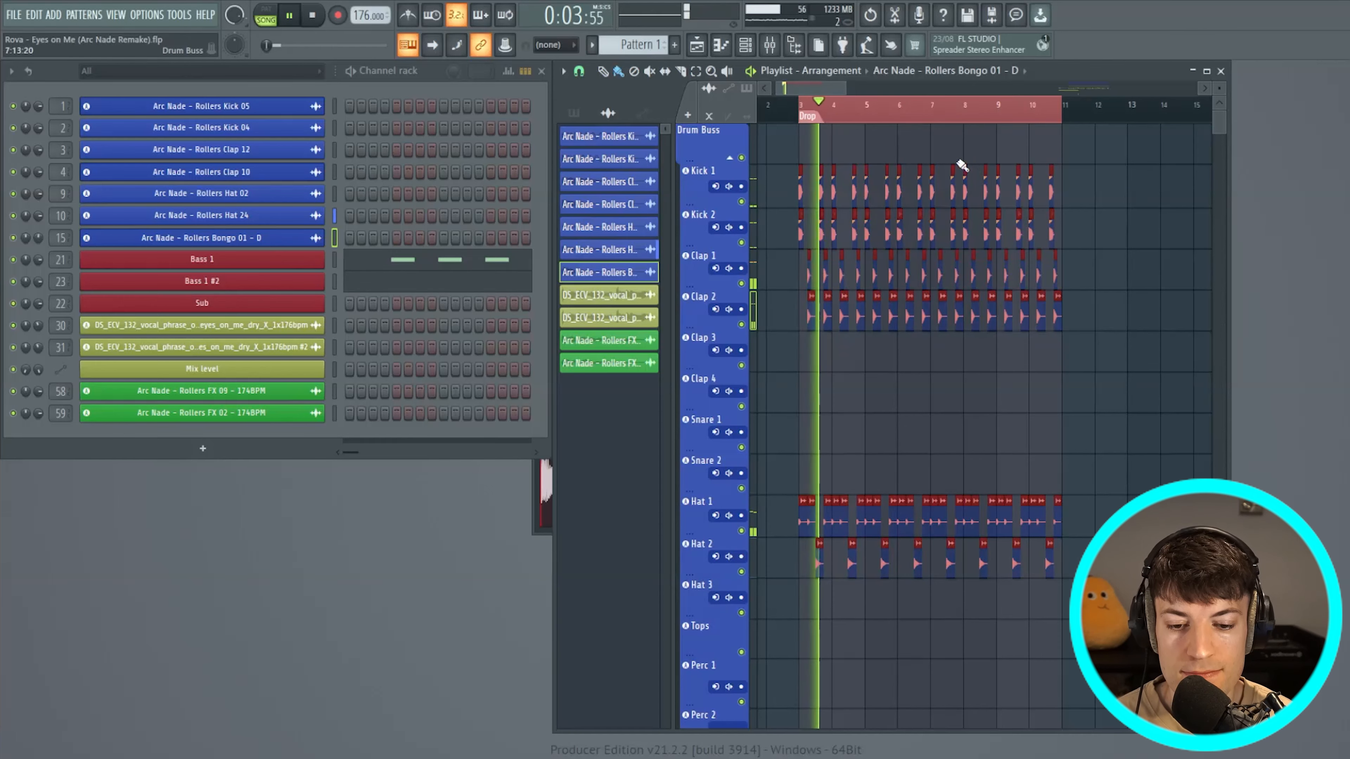
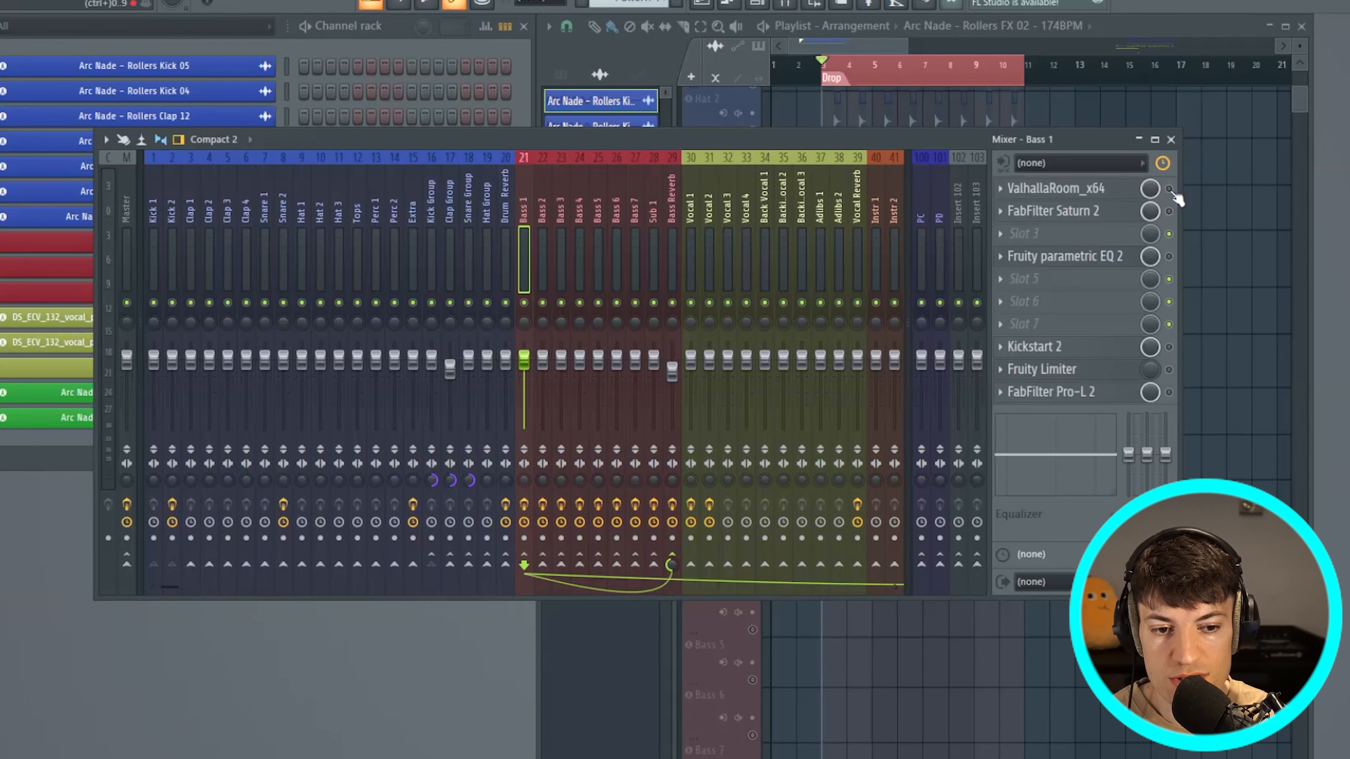
Enable ValhallaRoom and FabFilter Saturn 2 on the Bass 1 mixer track, with Saturn 2 on the Color preset 456 Demo MdB
click(1097, 189)
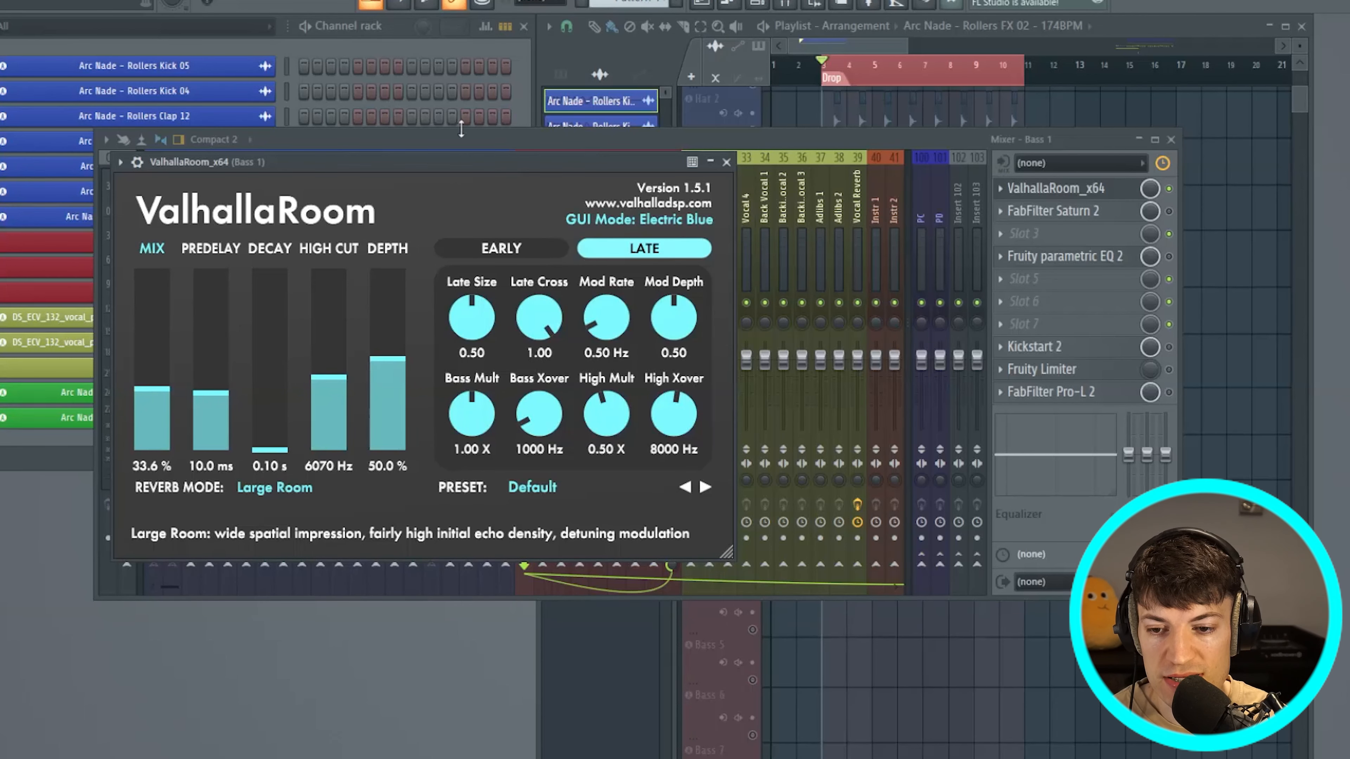
click(726, 162)
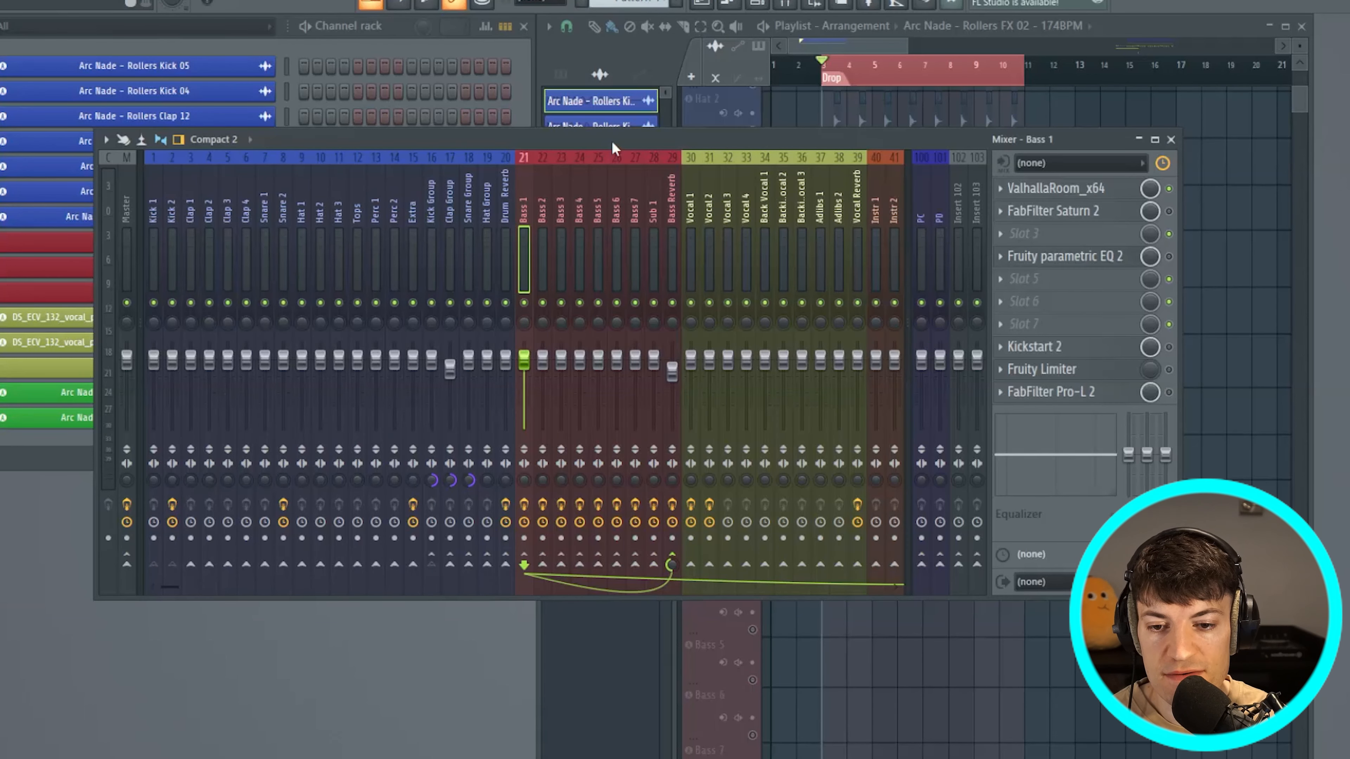
click(1114, 217)
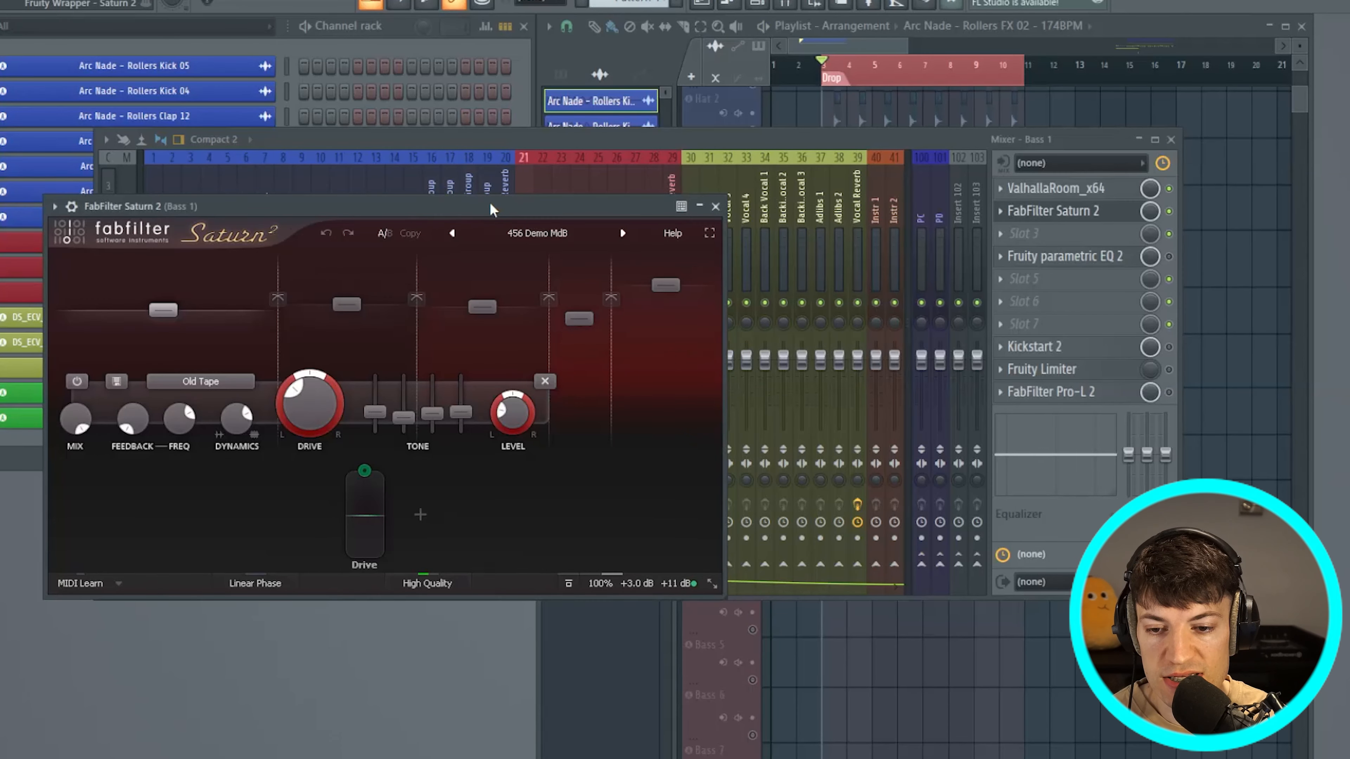
drag(491, 209, 579, 145)
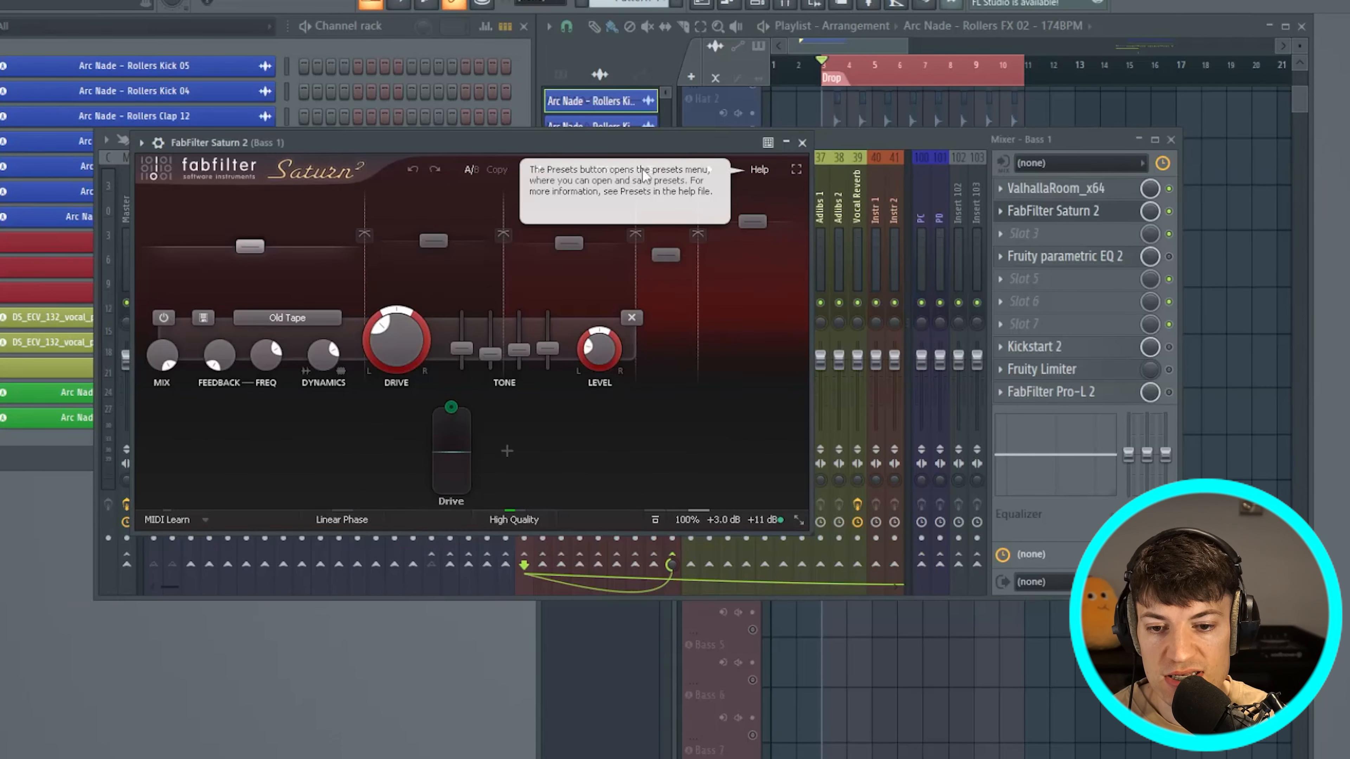
click(625, 170)
mouse_move(627, 187)
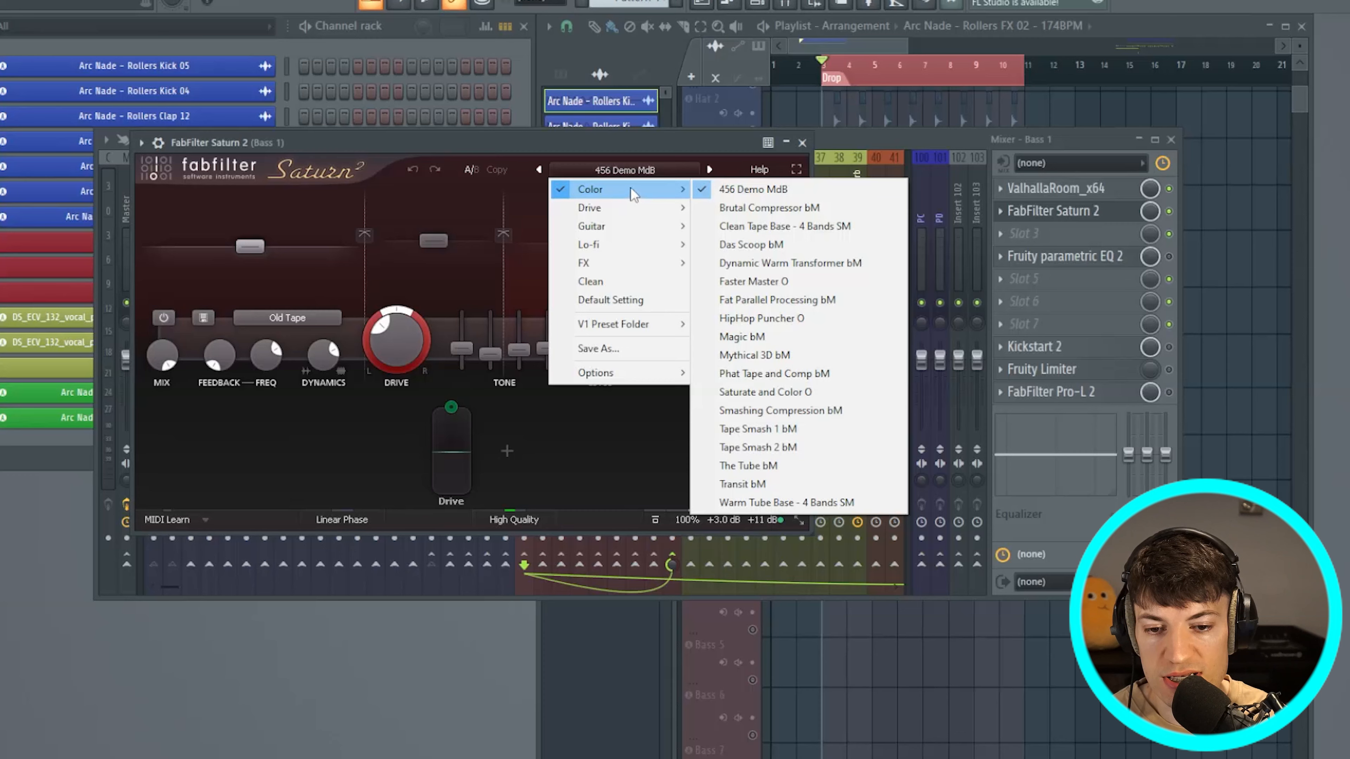
click(789, 190)
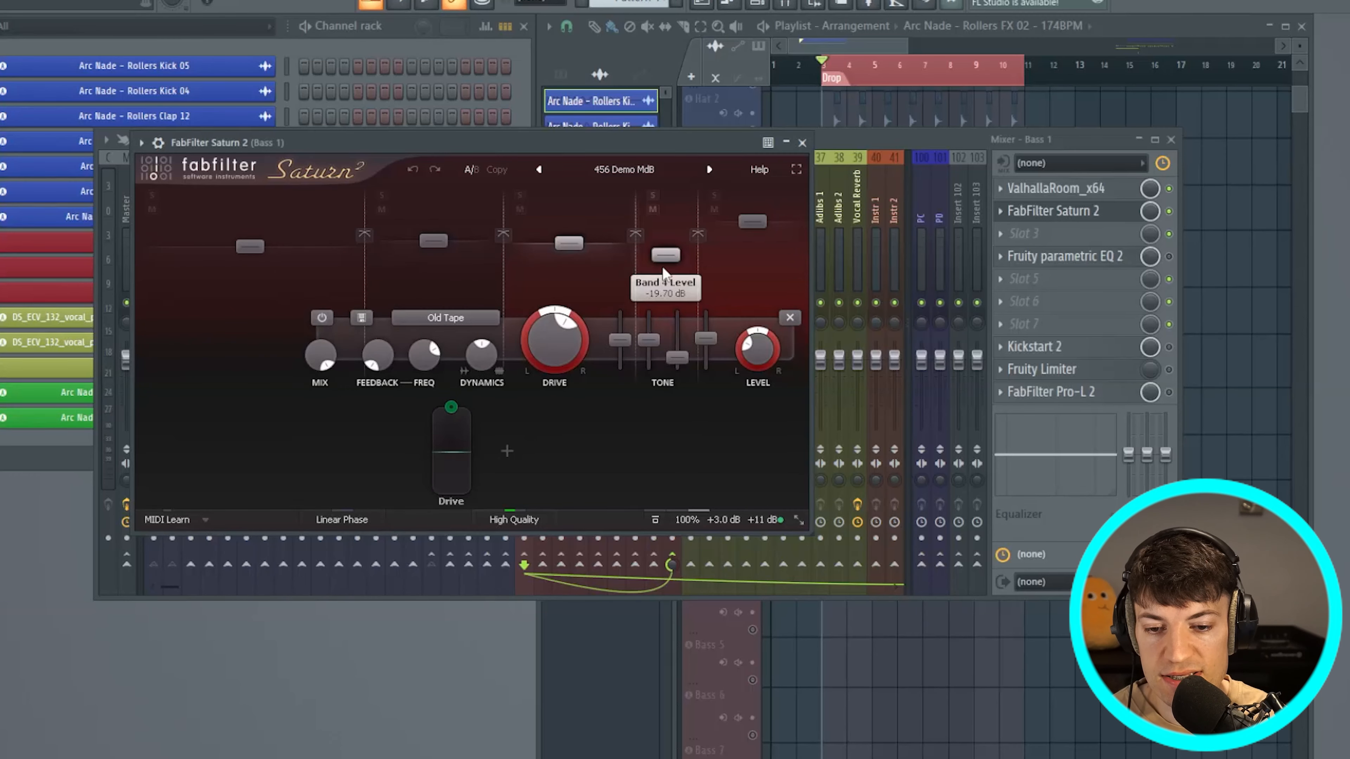
key(space)
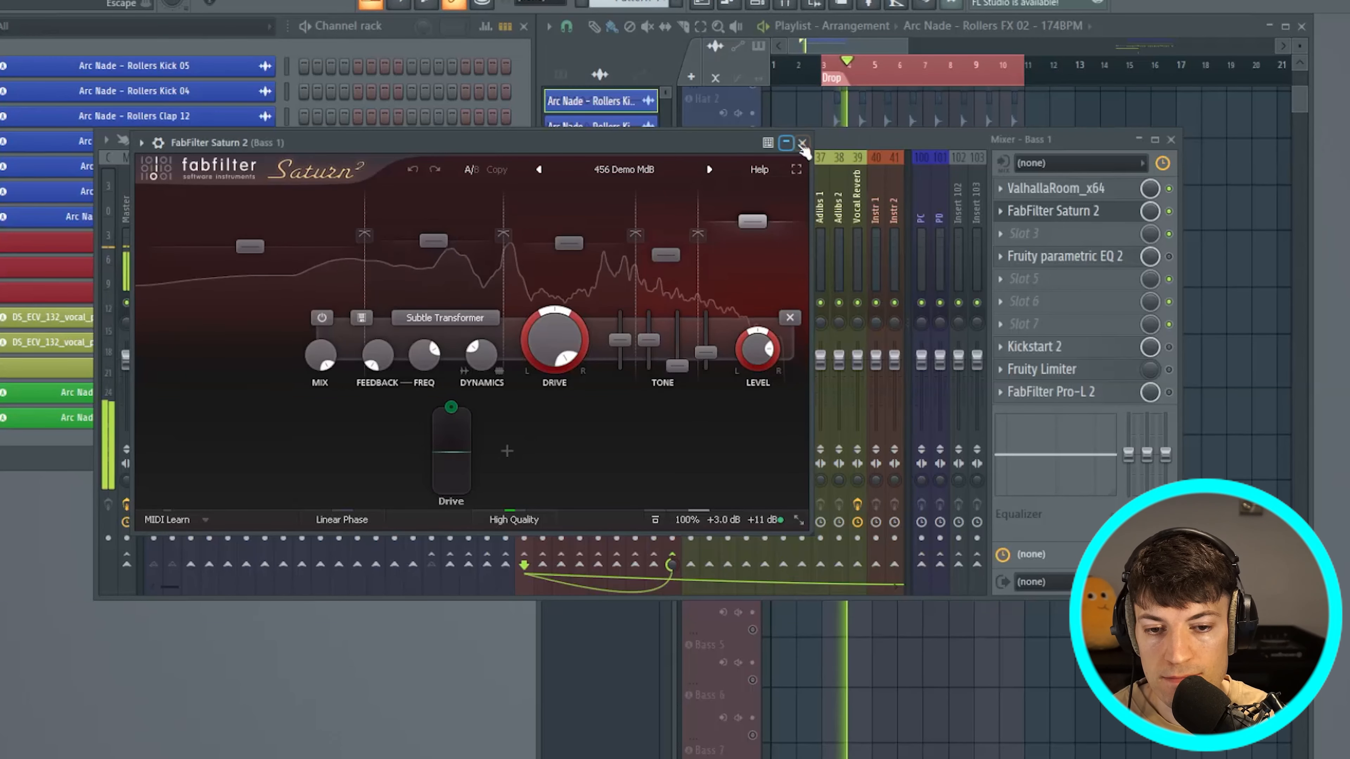
click(802, 142)
key(space)
Enable the low-cutting Fruity parametric EQ 2, Kickstart 2 and FabFilter Pro-L 2 on the Bass 1 mixer track
click(1116, 258)
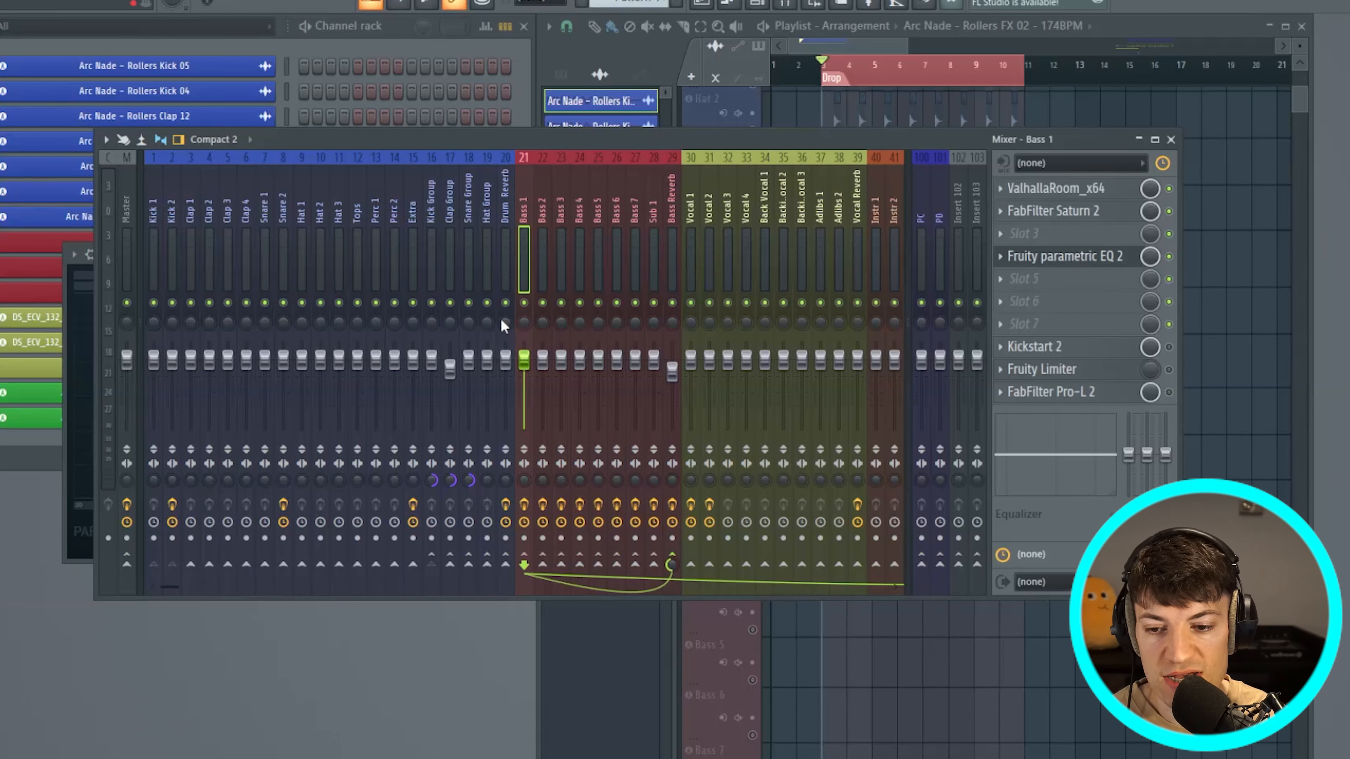
click(1098, 258)
drag(240, 241, 494, 154)
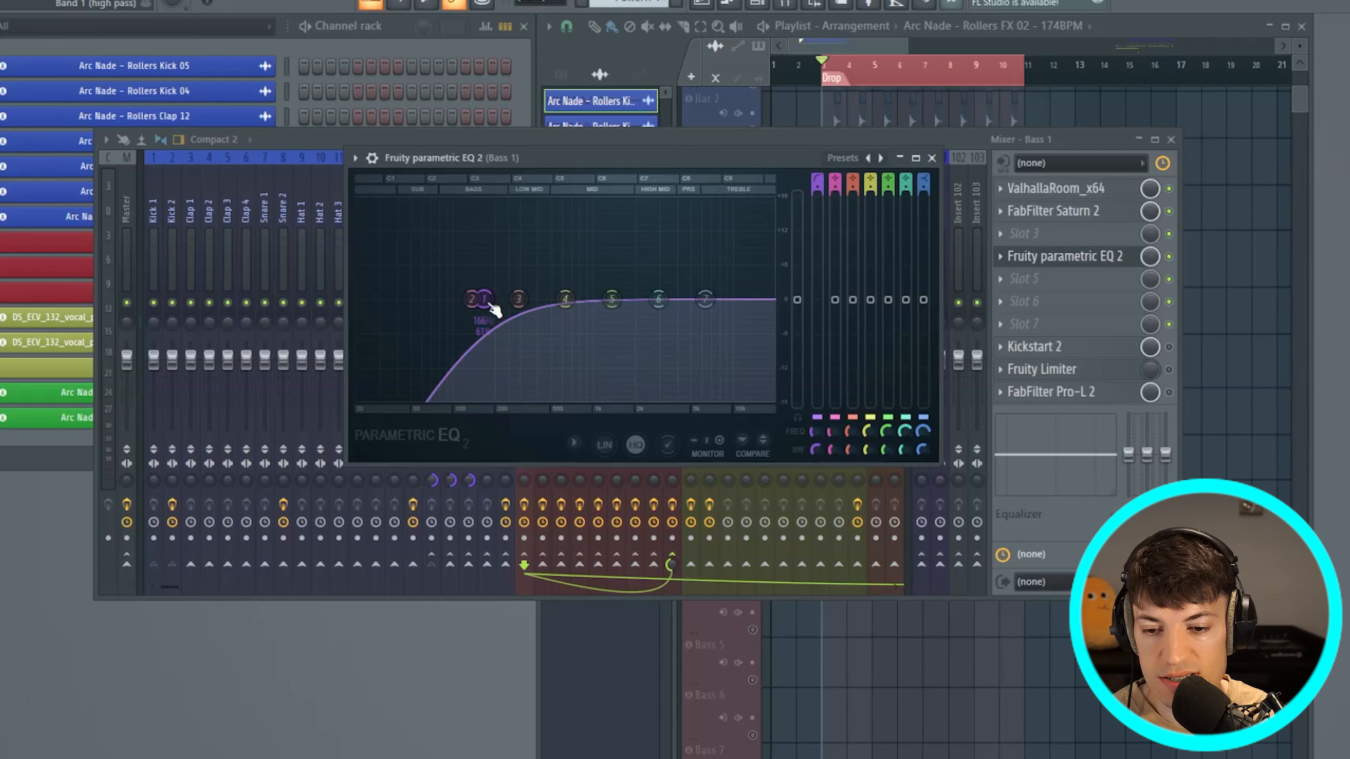
click(931, 158)
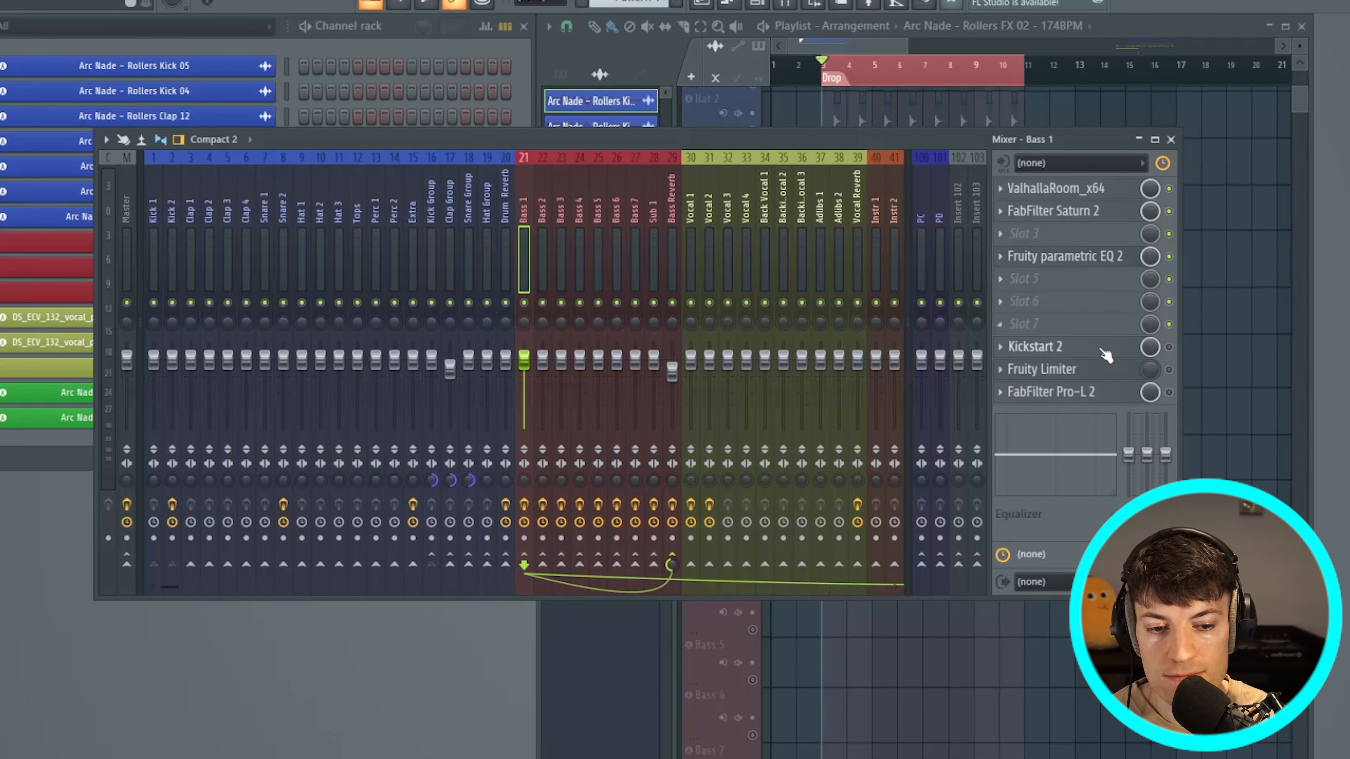
click(1169, 393)
click(691, 211)
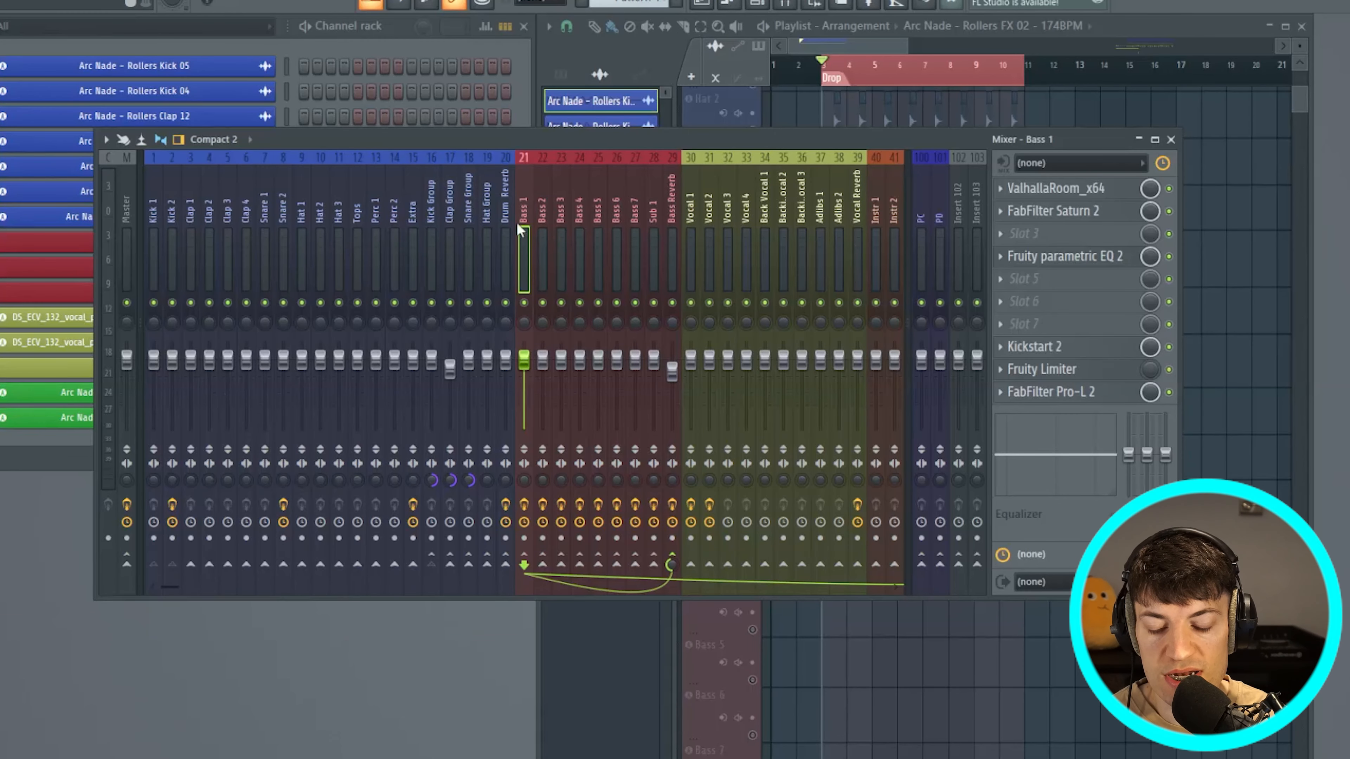
Examine the Bass Buss mixer track and its effect slots while playing back the drop
key(F9)
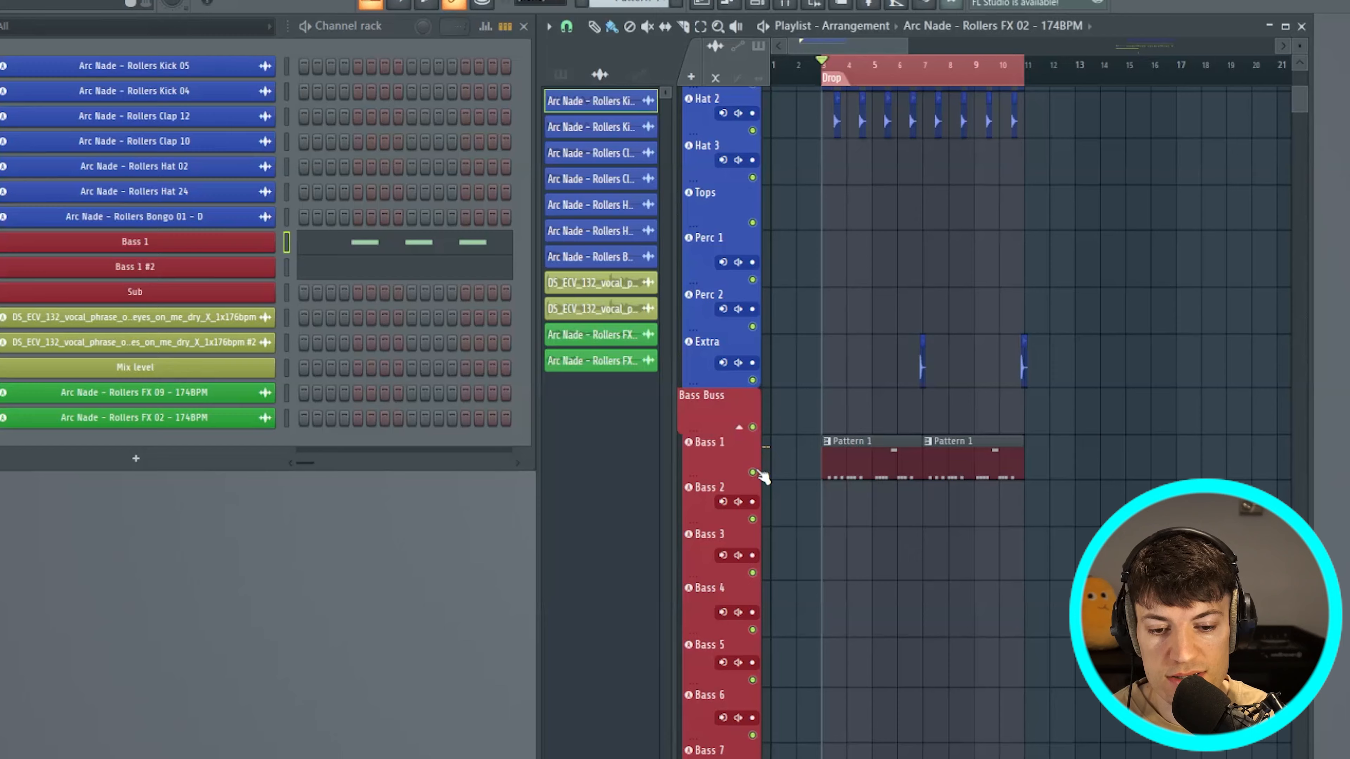
click(786, 5)
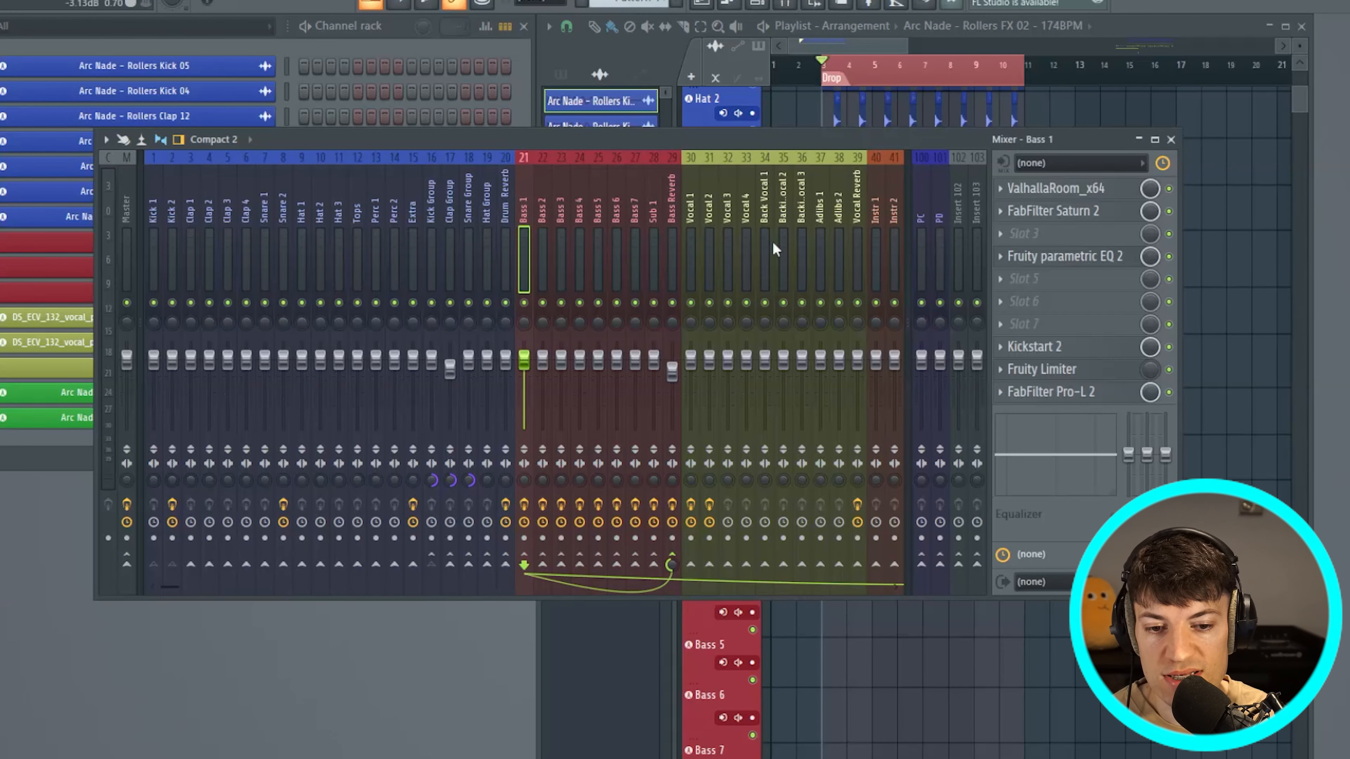
scroll(755, 255, down, 5)
click(694, 270)
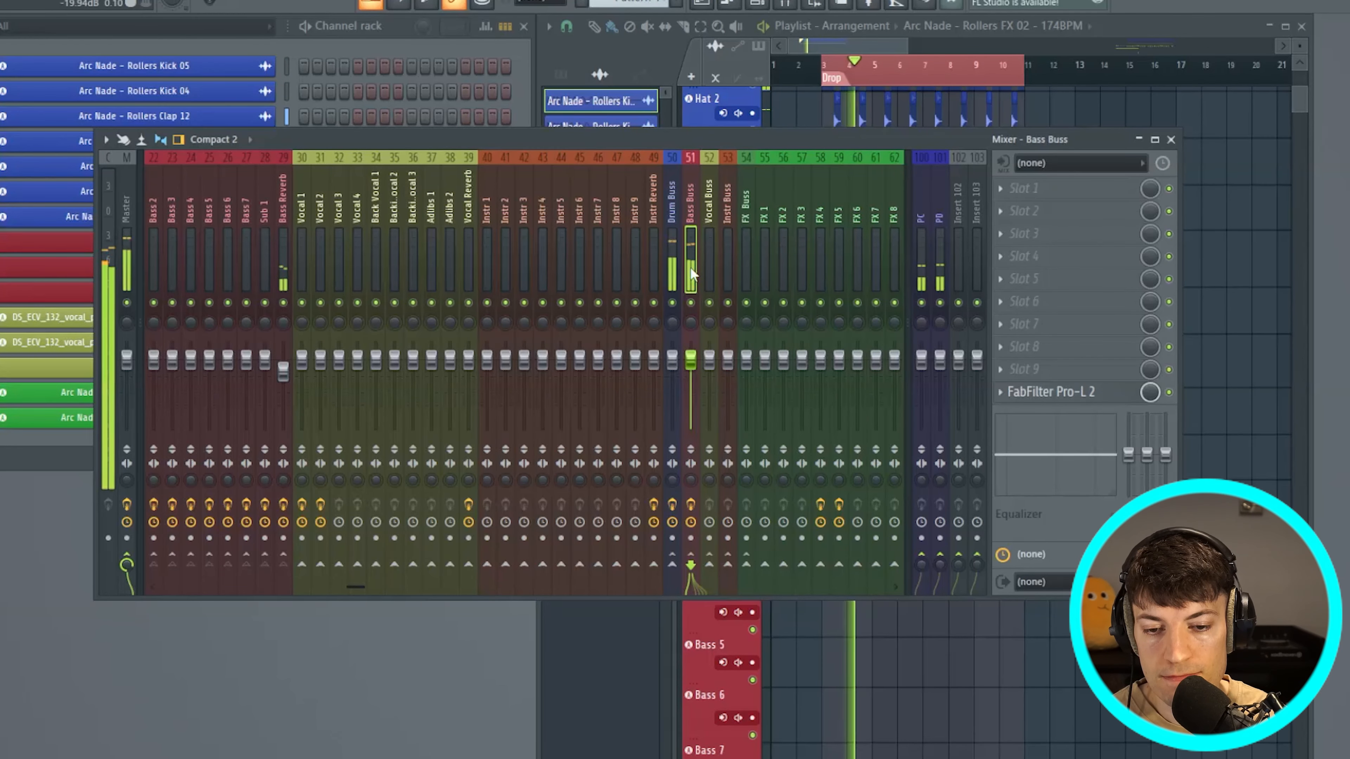
key(F9)
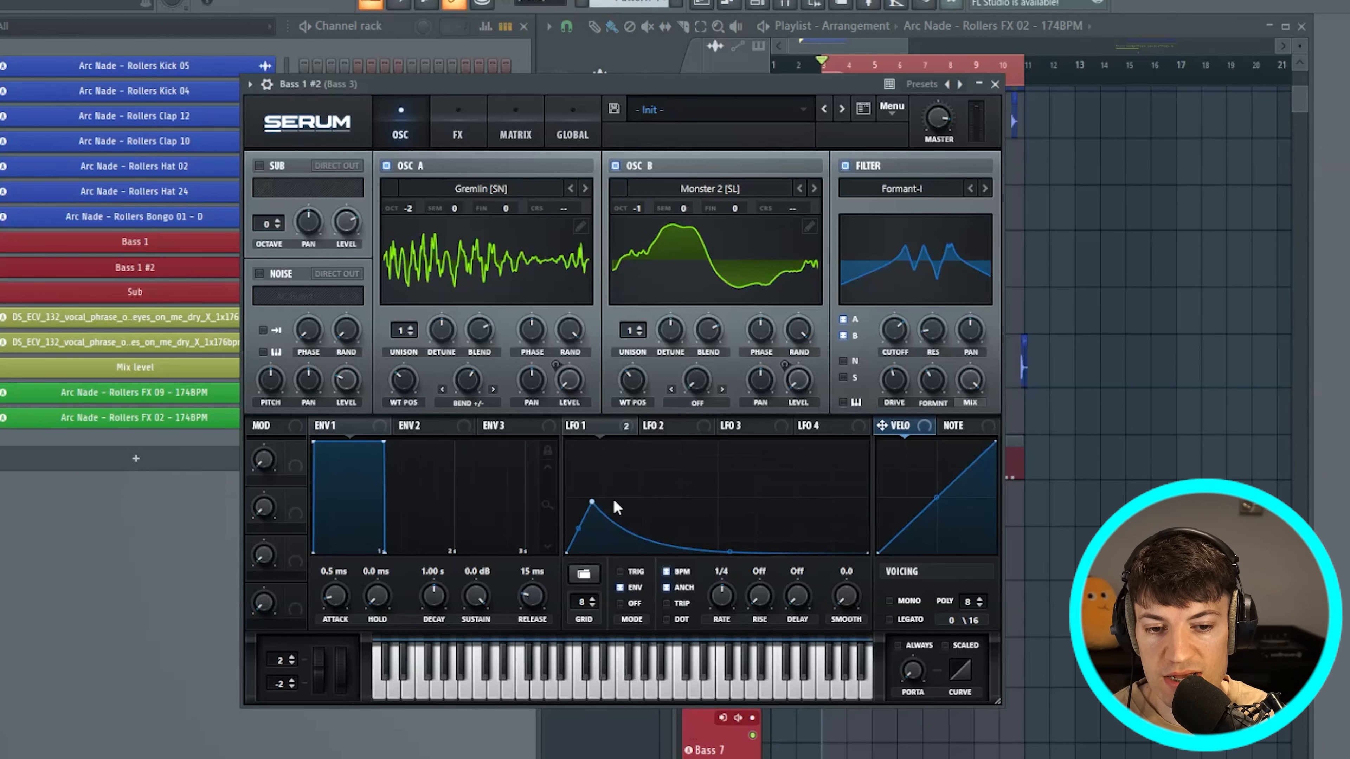
Review the Bass 1 #2 Serum patch, checking its oscillators, LFO 1 level modulation and effects
click(683, 190)
click(609, 482)
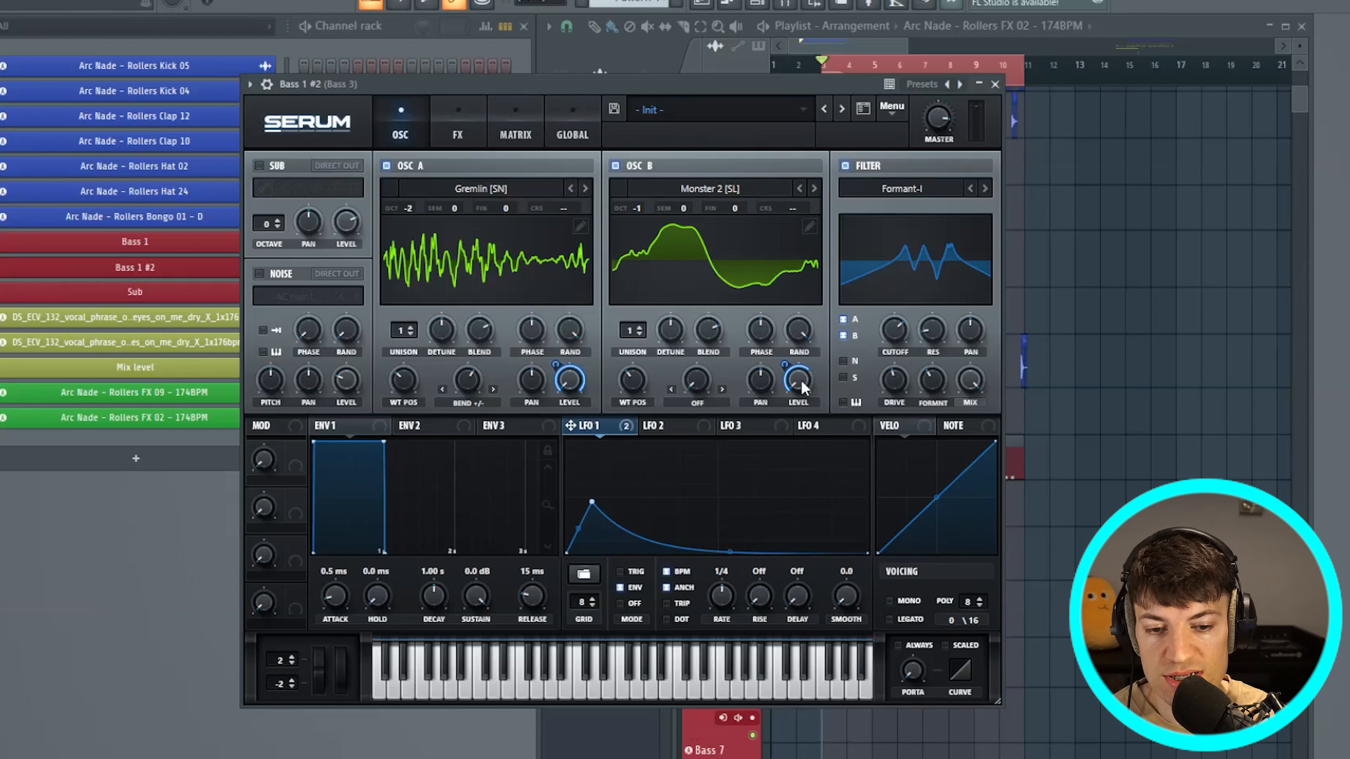
click(467, 135)
click(419, 131)
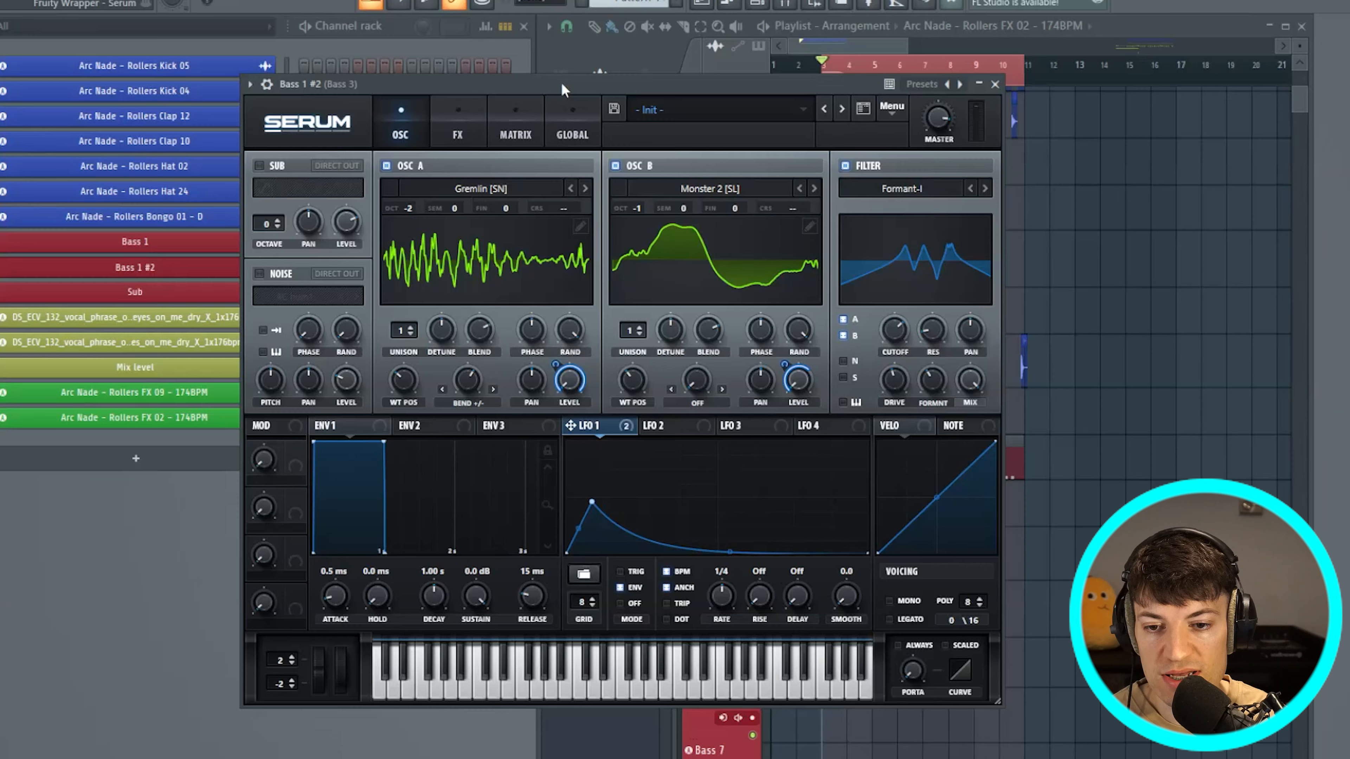
Inspect CamelCrusher, Fruity parametric EQ 2 and FabFilter Pro-MB on the Bass 3 mixer track and close their windows
click(785, 5)
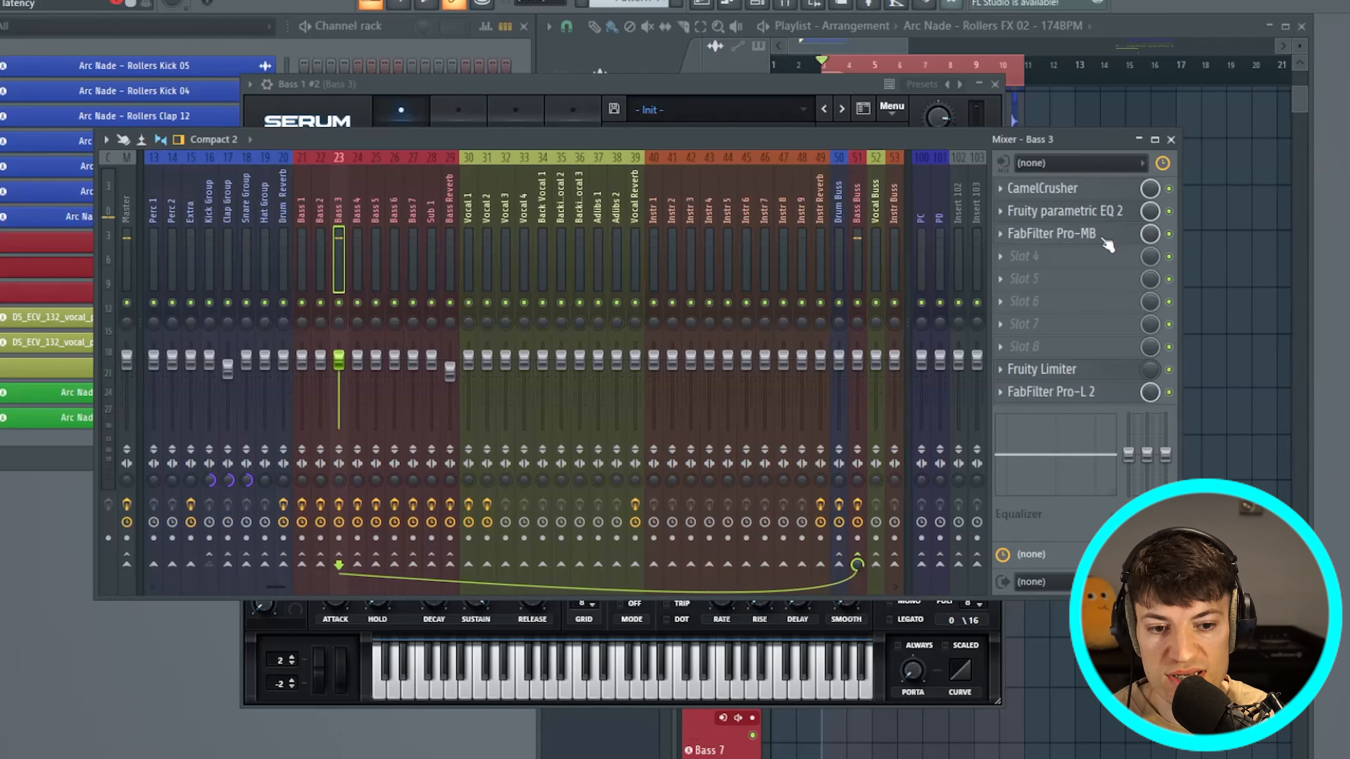
click(1095, 189)
click(1084, 213)
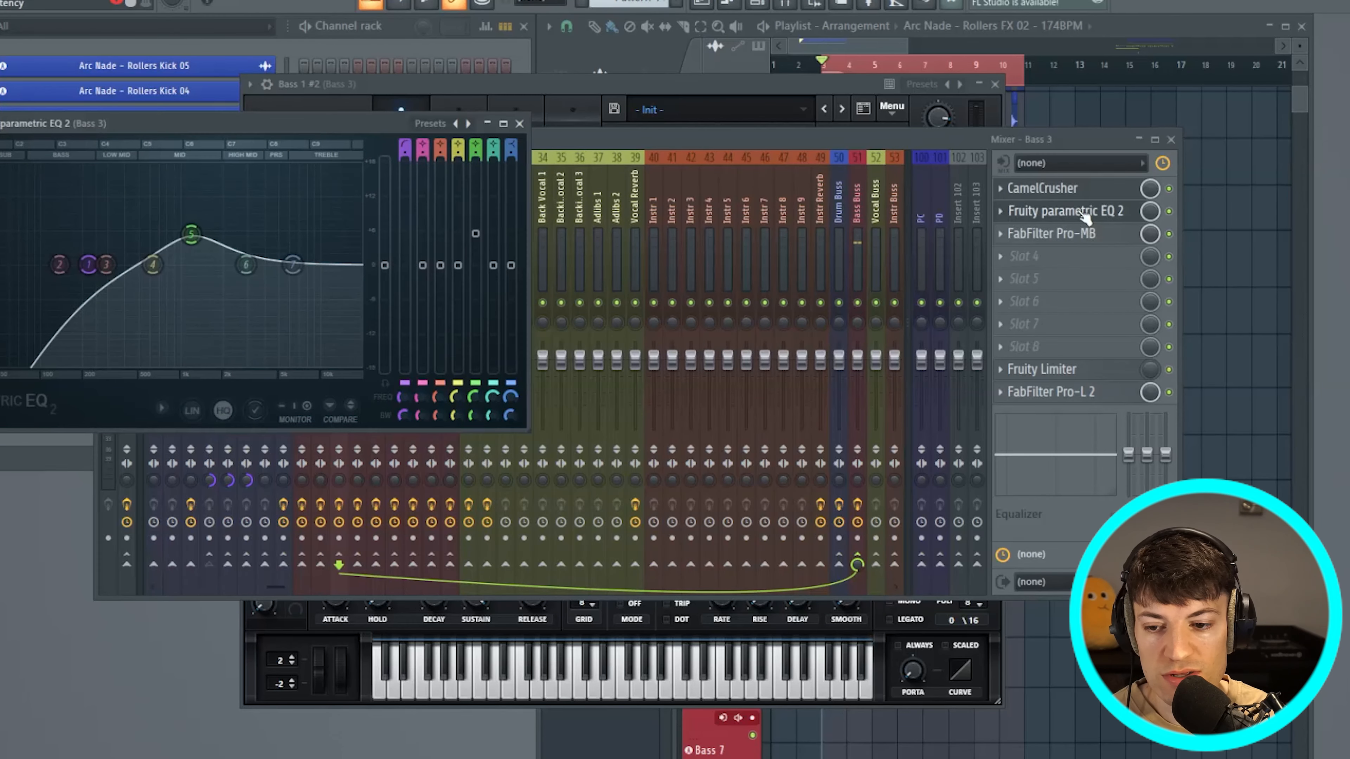
click(1084, 234)
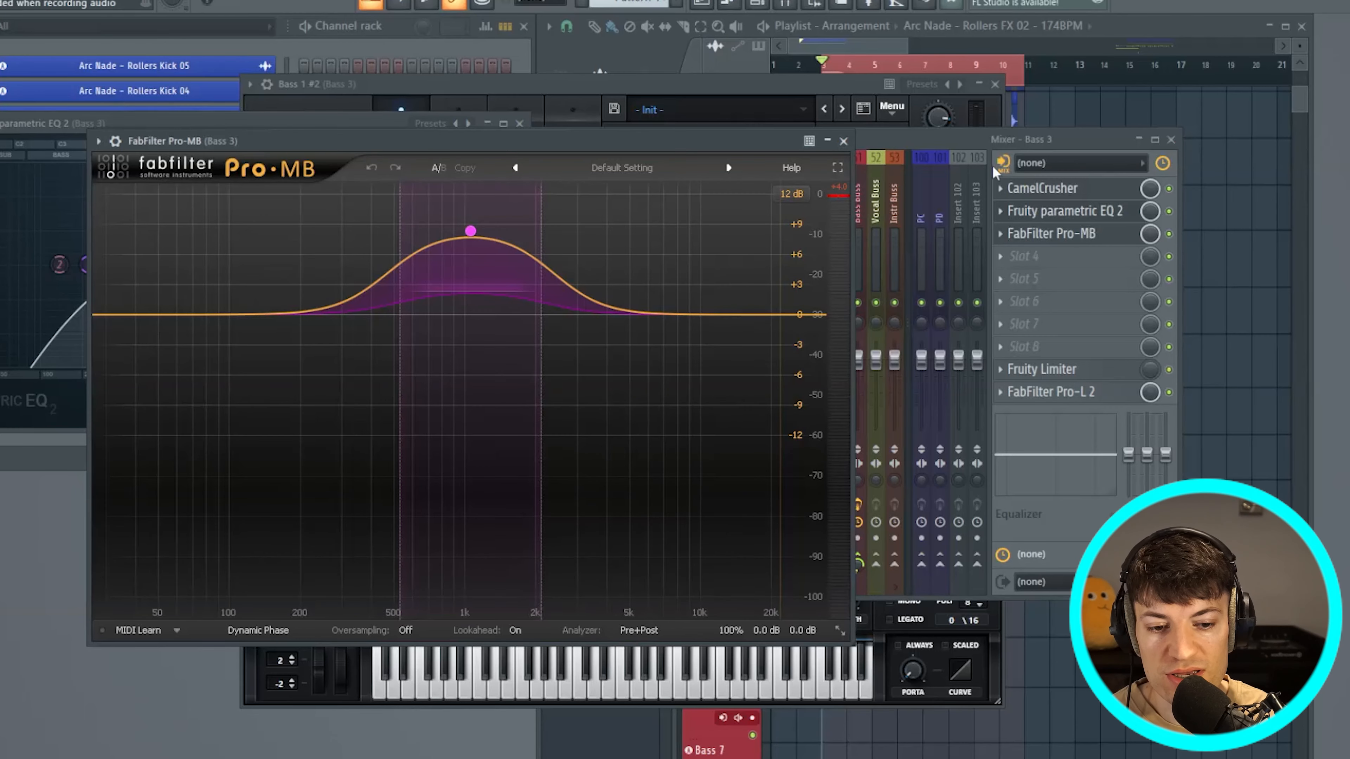
click(844, 141)
click(521, 123)
click(995, 84)
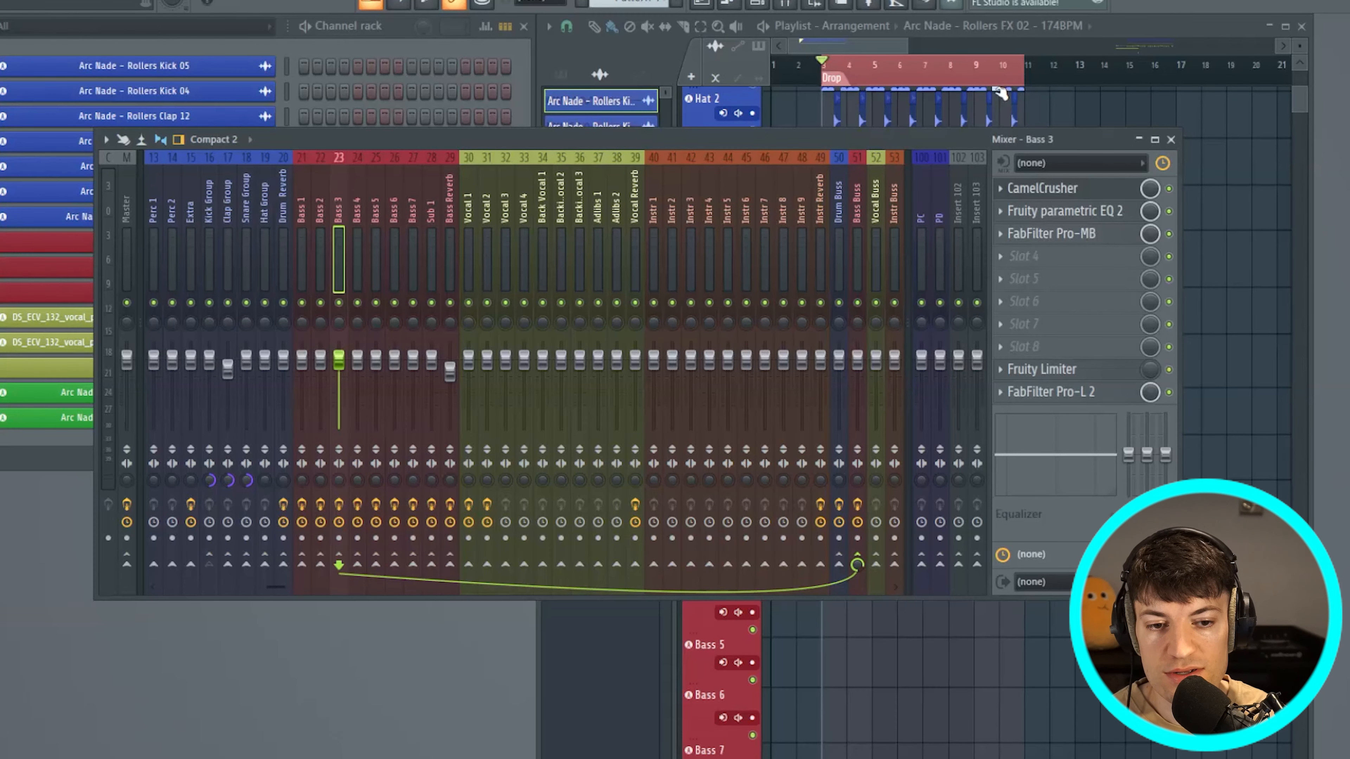
Play back the drop from bar 5 and lower the Bass 3 mixer fader slightly
drag(842, 73, 871, 71)
click(423, 143)
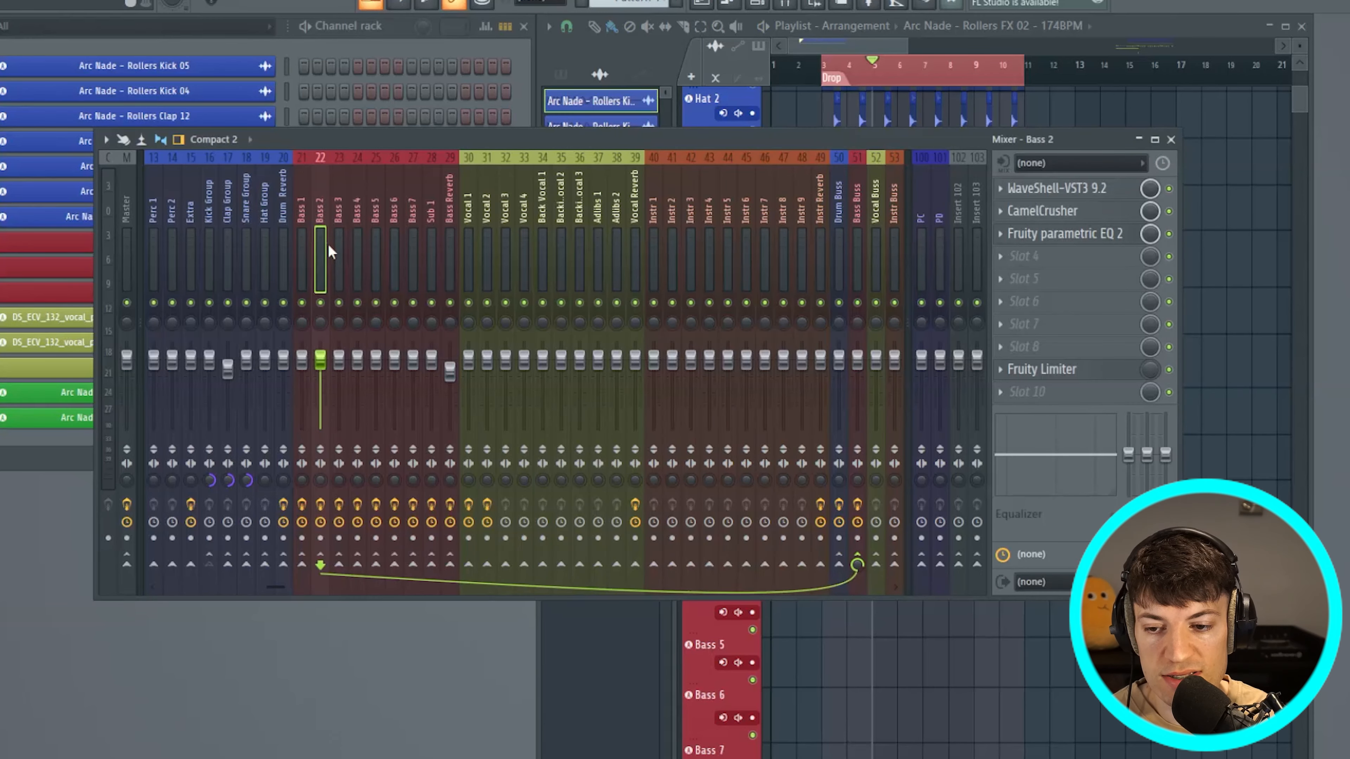
key(space)
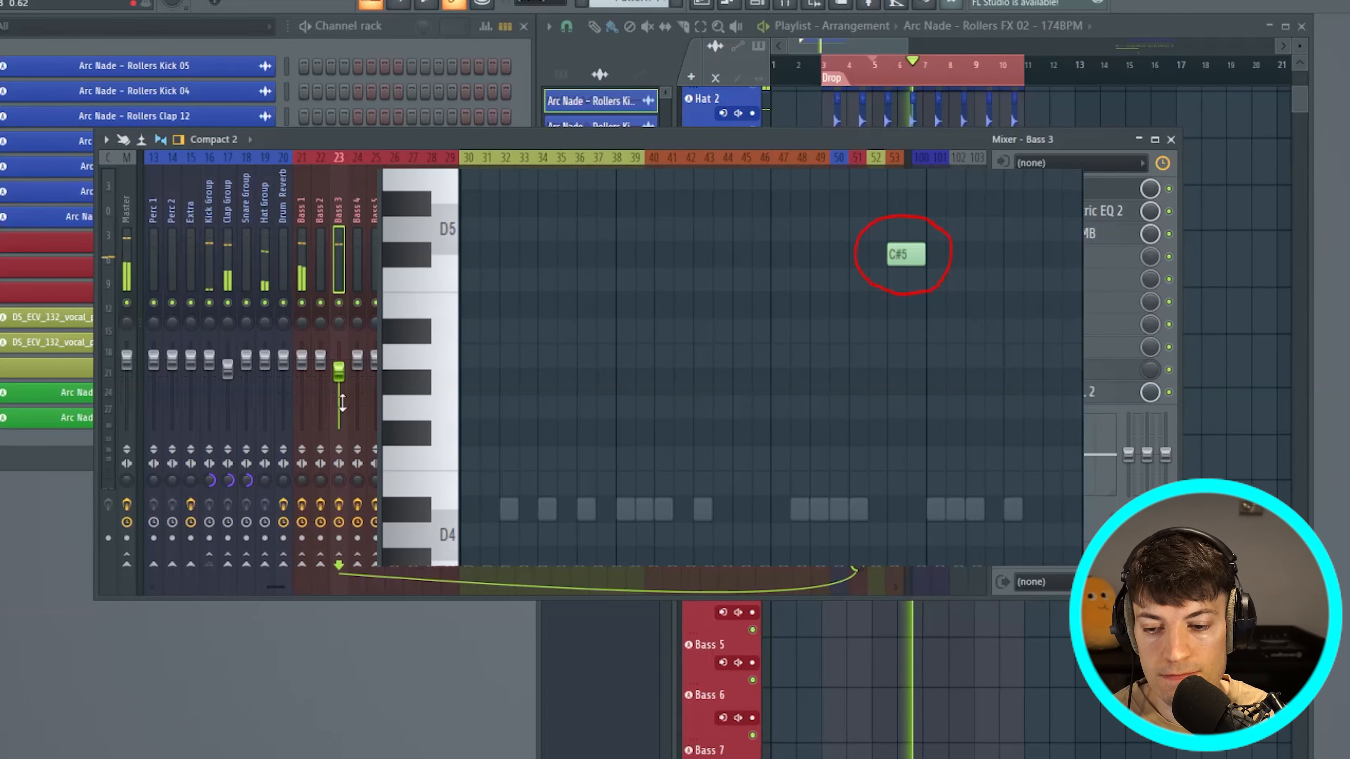
key(space)
click(1172, 140)
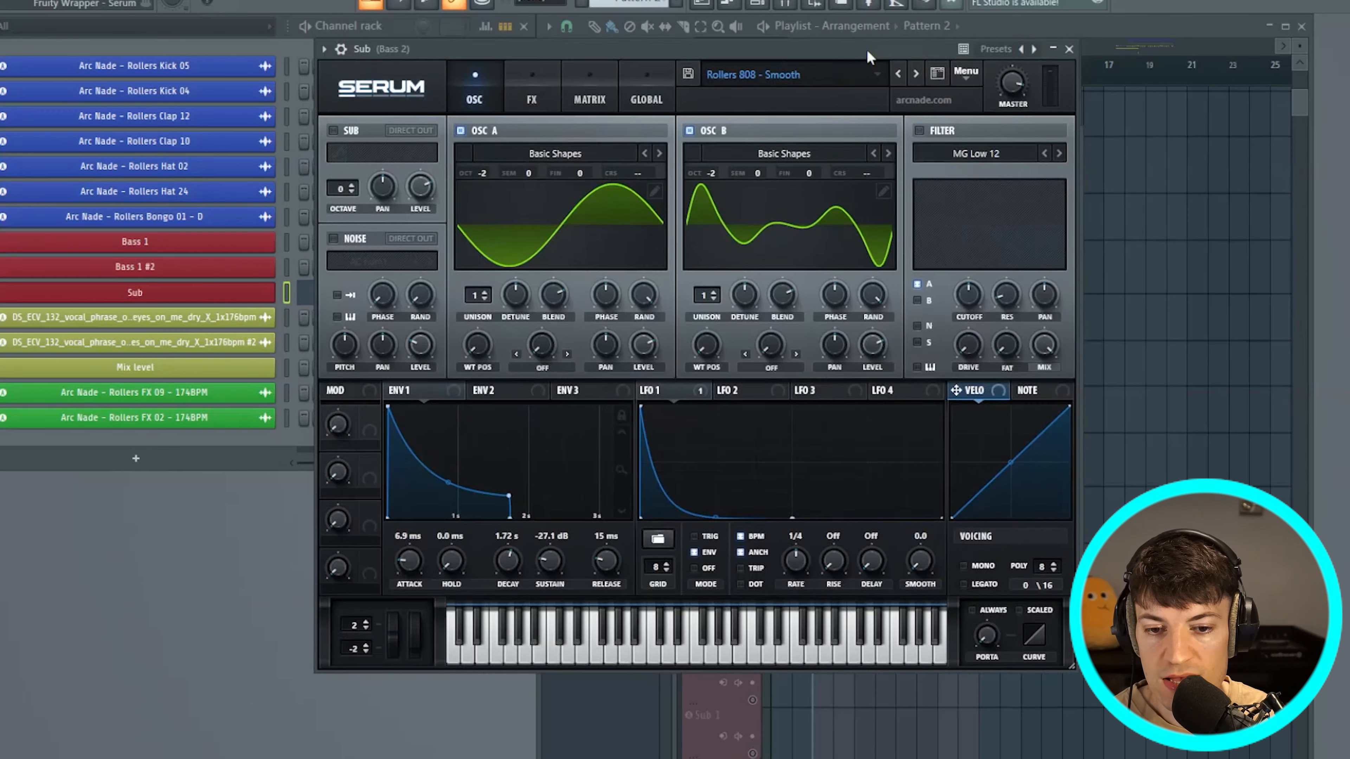
Load the Rollers 808 - Smooth preset from the 75 Rollers Presets folder in the Sub channel's Serum
drag(865, 48, 825, 61)
click(753, 89)
mouse_move(744, 106)
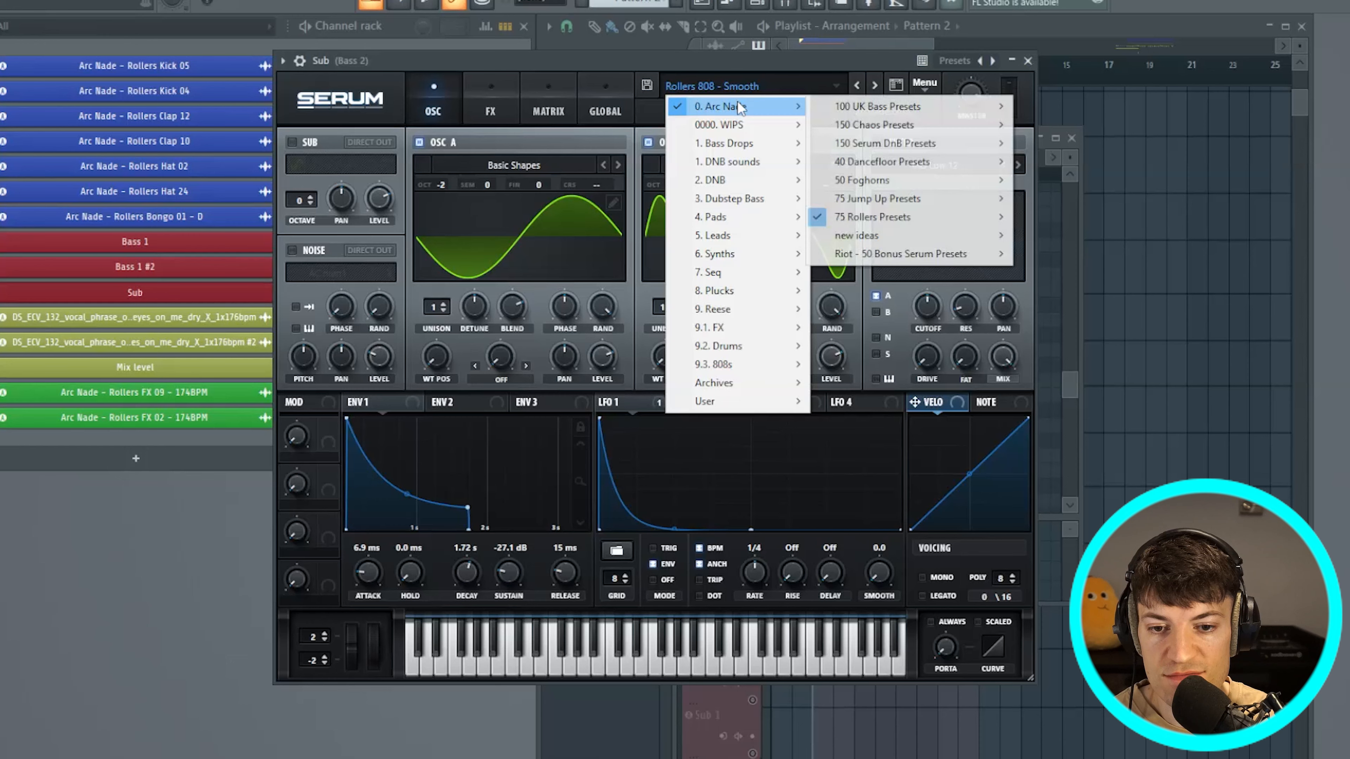
mouse_move(957, 226)
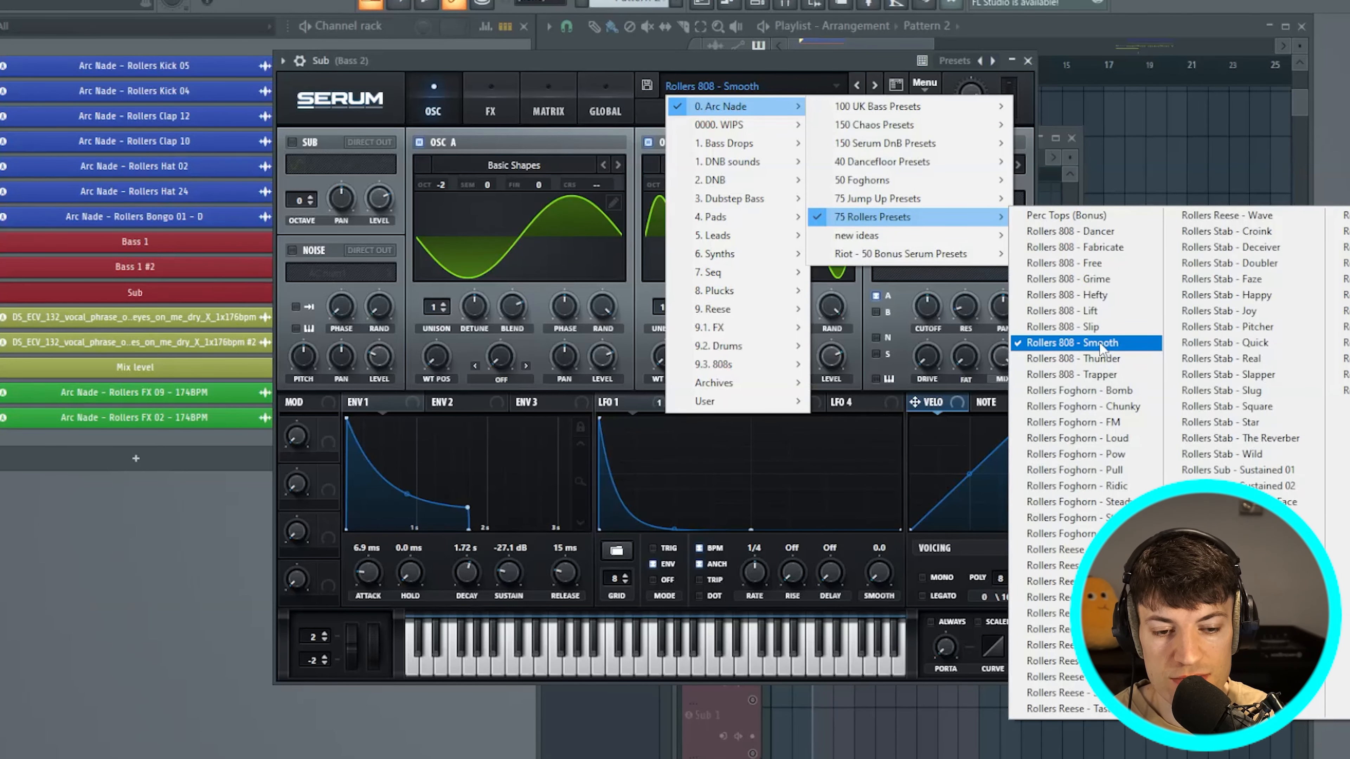
click(1112, 344)
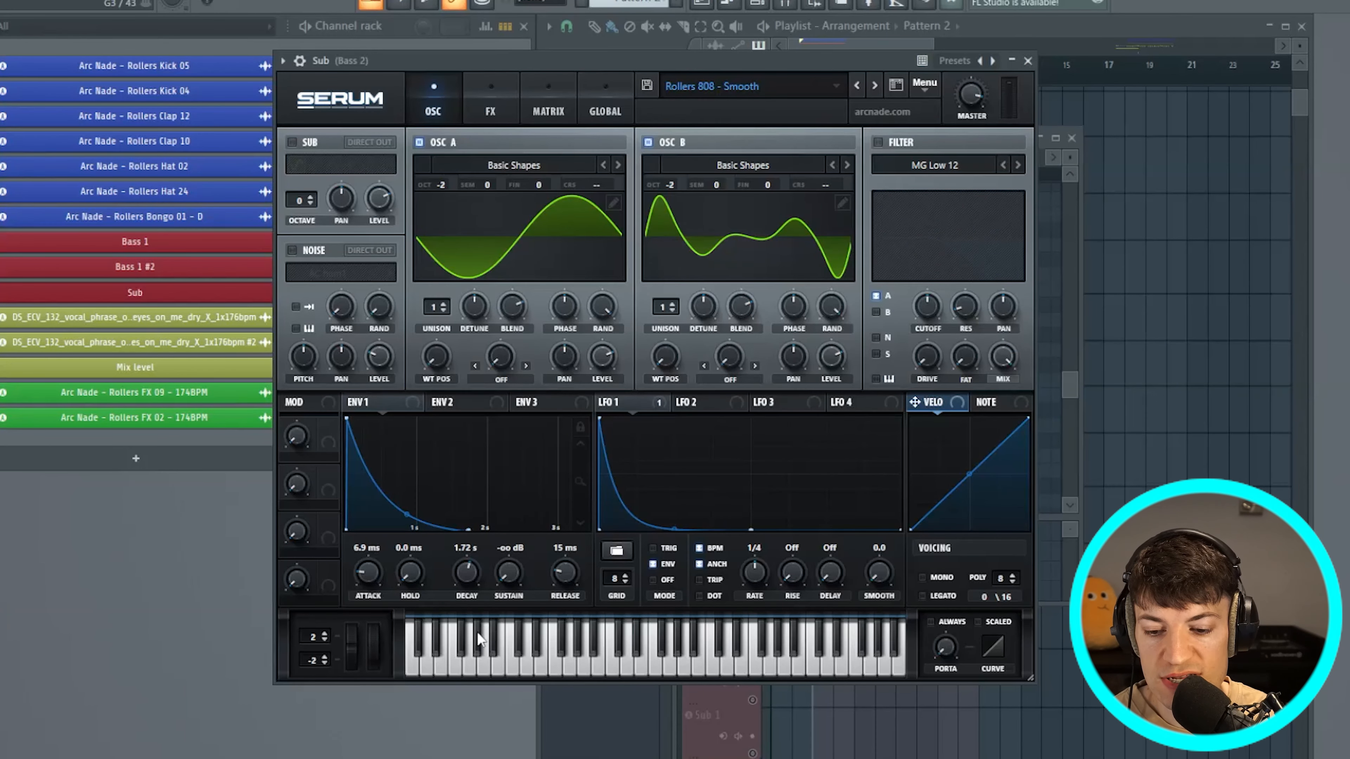
Set the Sub patch's ENV 1 sustain to -16.5 dB and check its LFO 1 and effects settings
drag(508, 583, 530, 528)
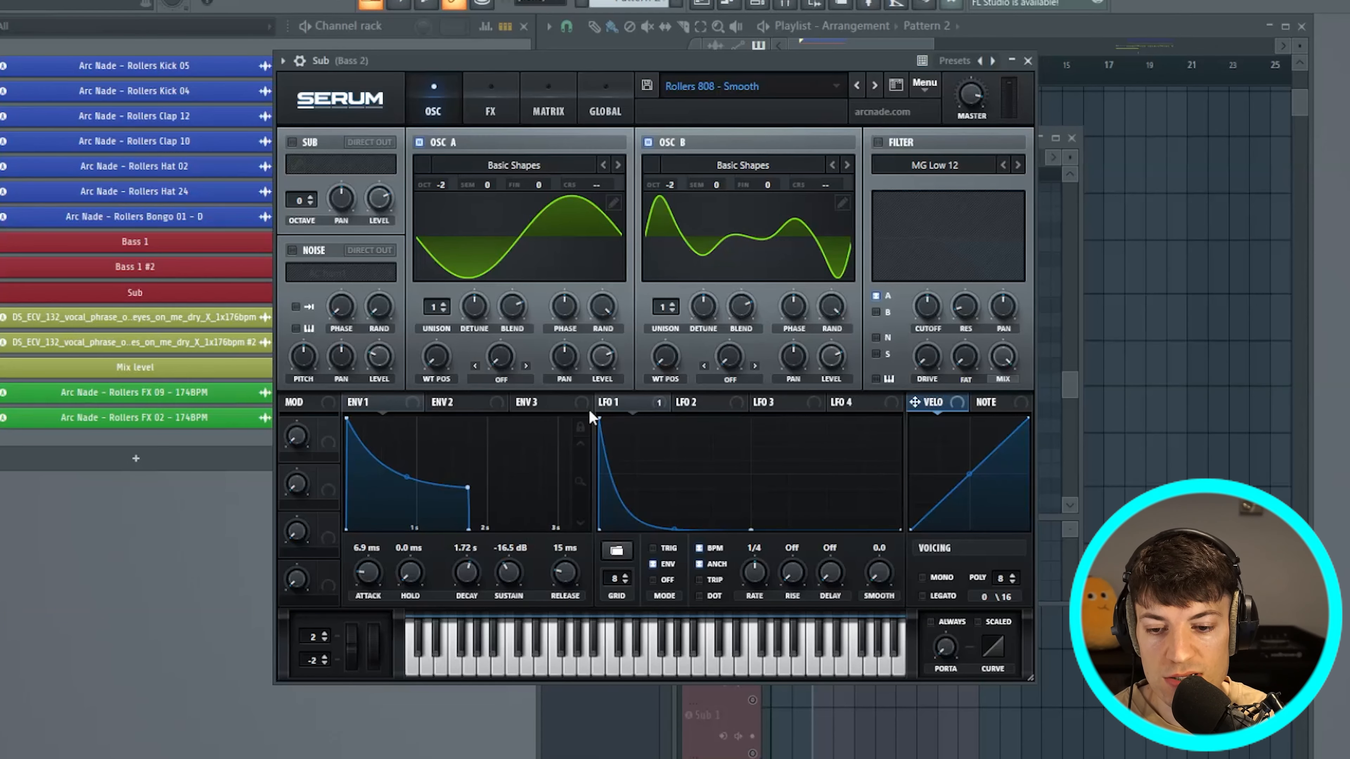
click(632, 402)
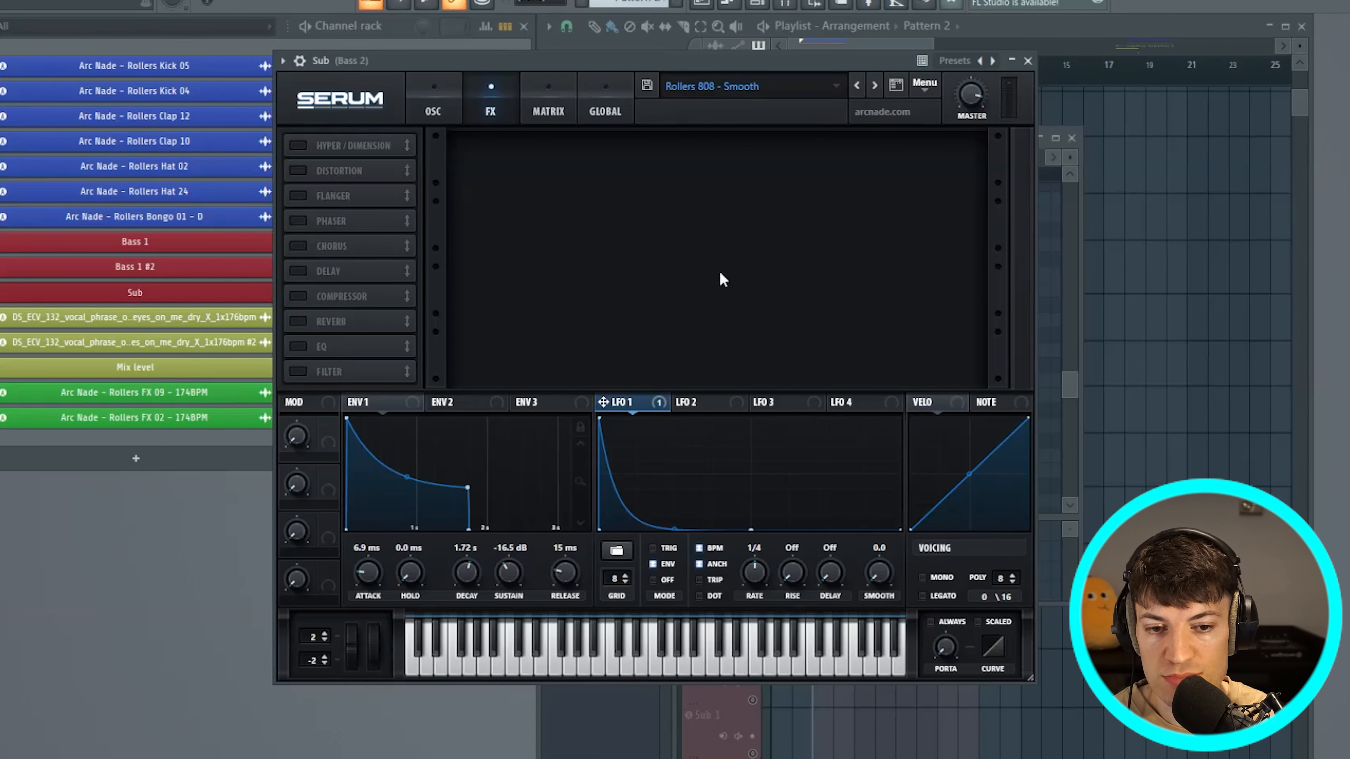
click(444, 99)
click(1027, 60)
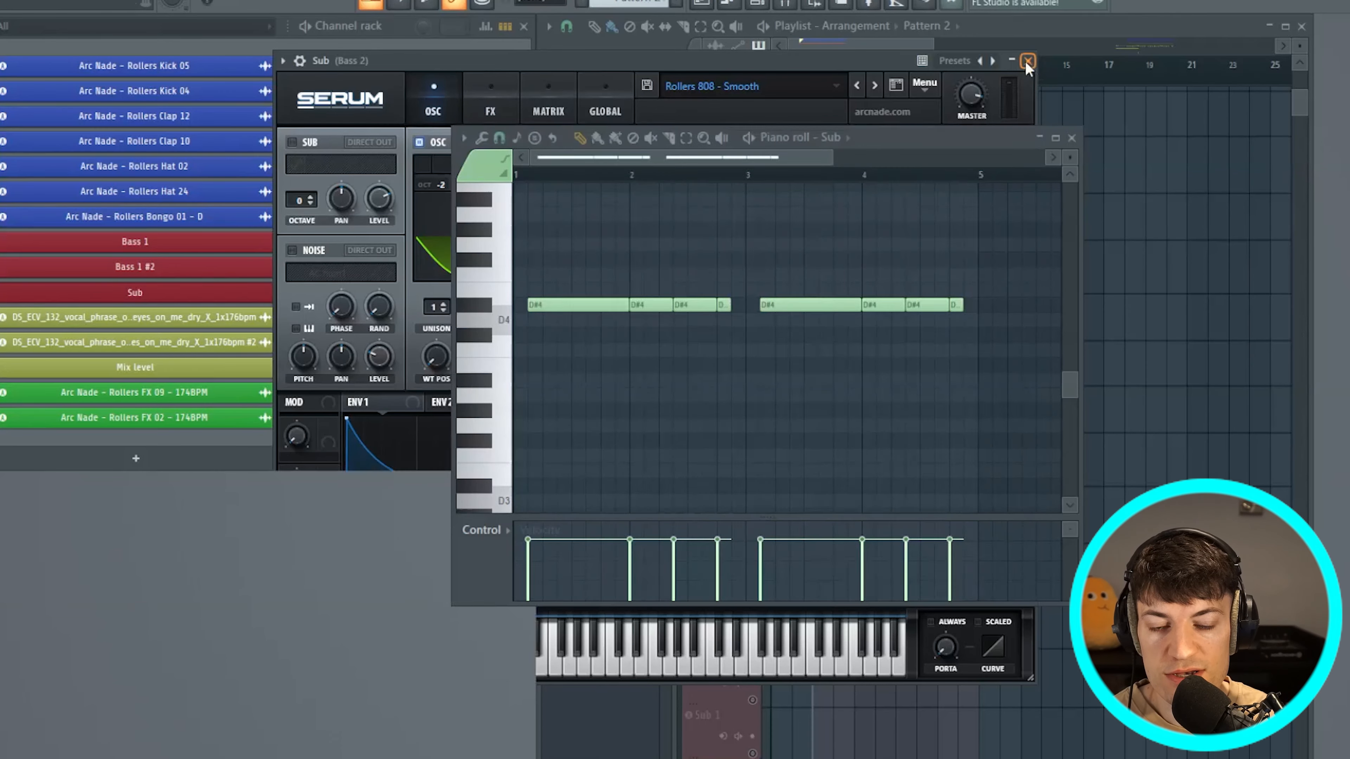
Inspect the Bass 2 track's effects, including the EQ's band 7 filter type, and play back the drop with the sub notes
key(F9)
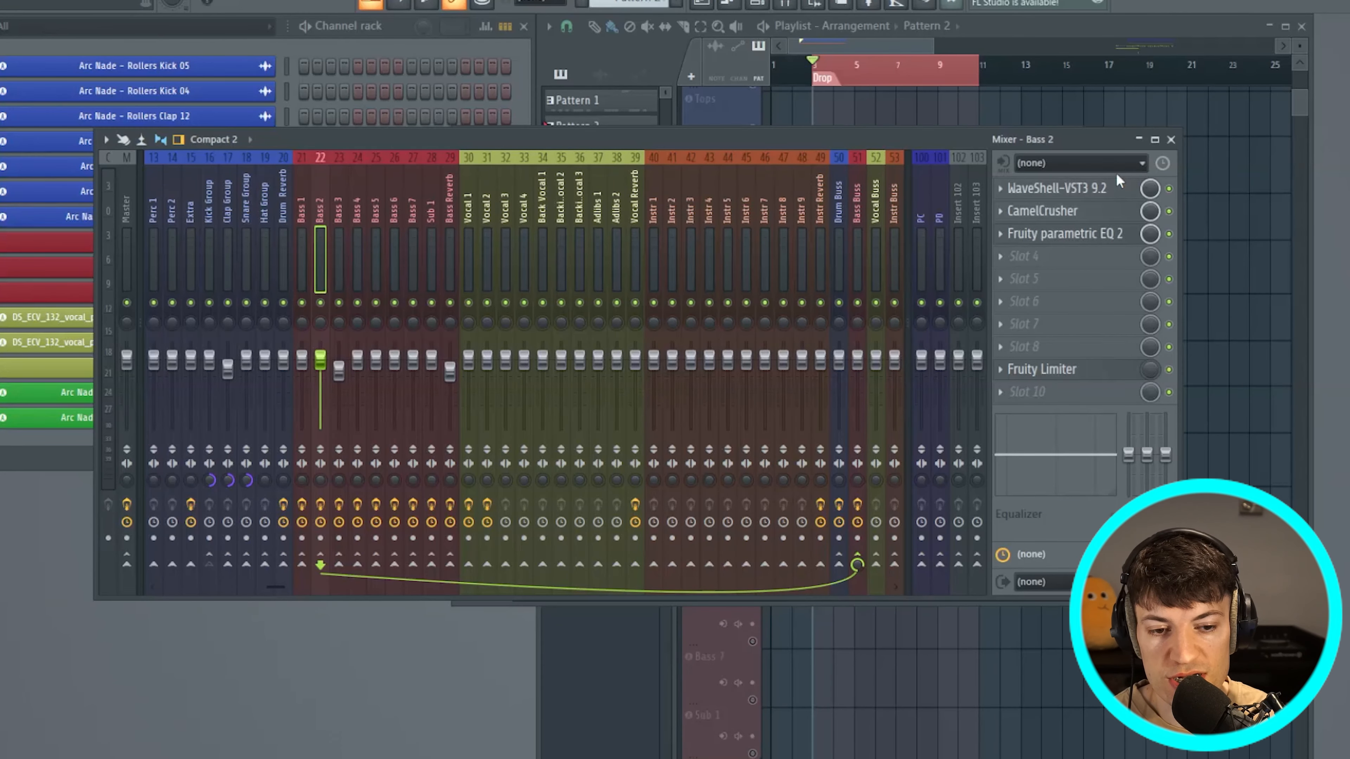
click(1116, 186)
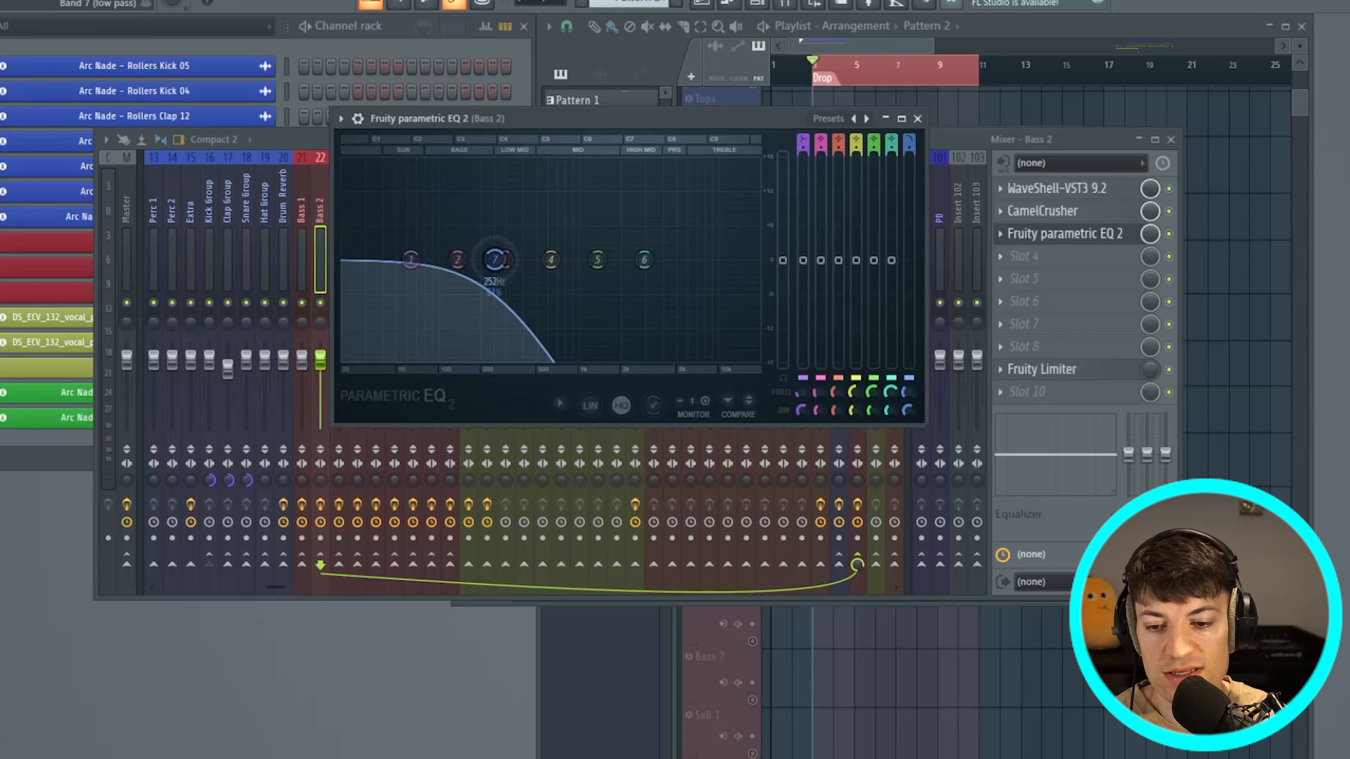
right_click(494, 260)
mouse_move(521, 303)
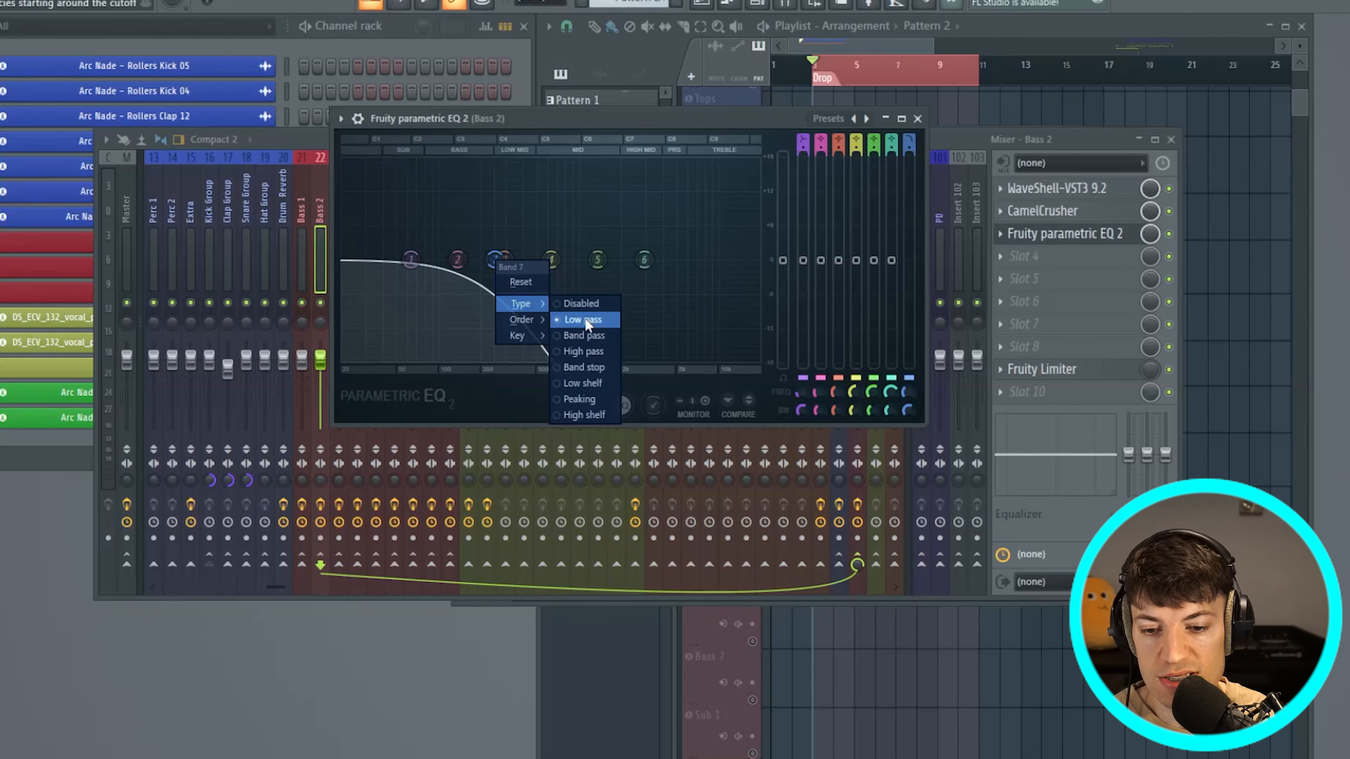
click(916, 121)
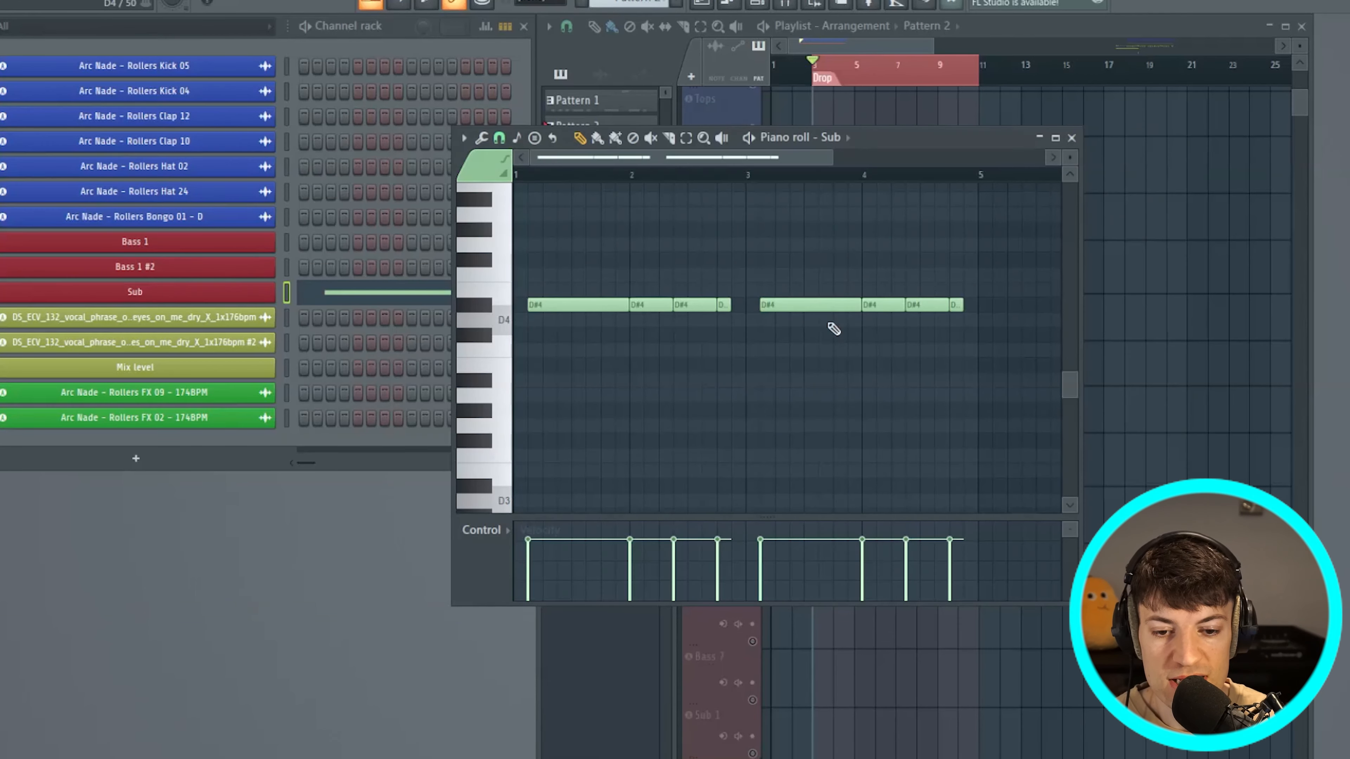
key(space)
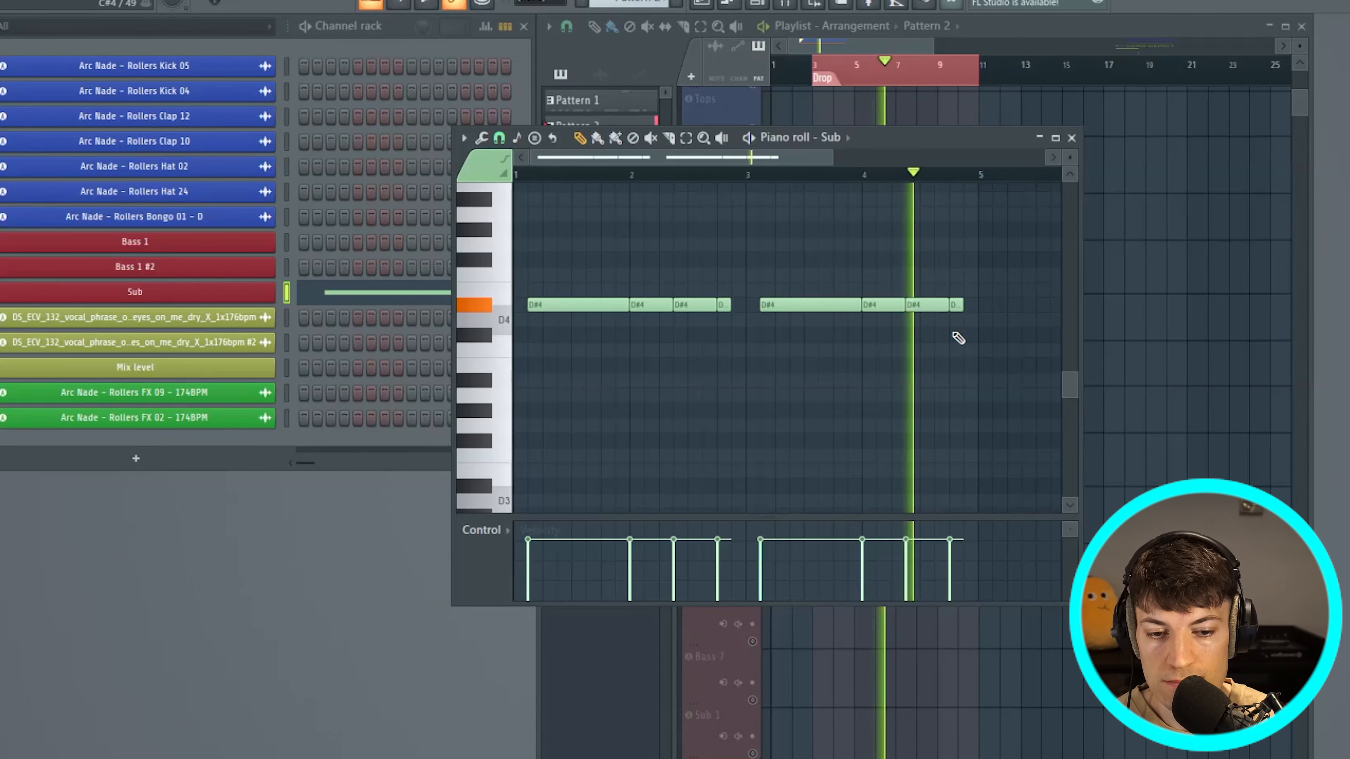
Unmute the Bass 1 track and play back the drop with the Sub notes shown in the piano roll
key(space)
click(1072, 138)
click(752, 379)
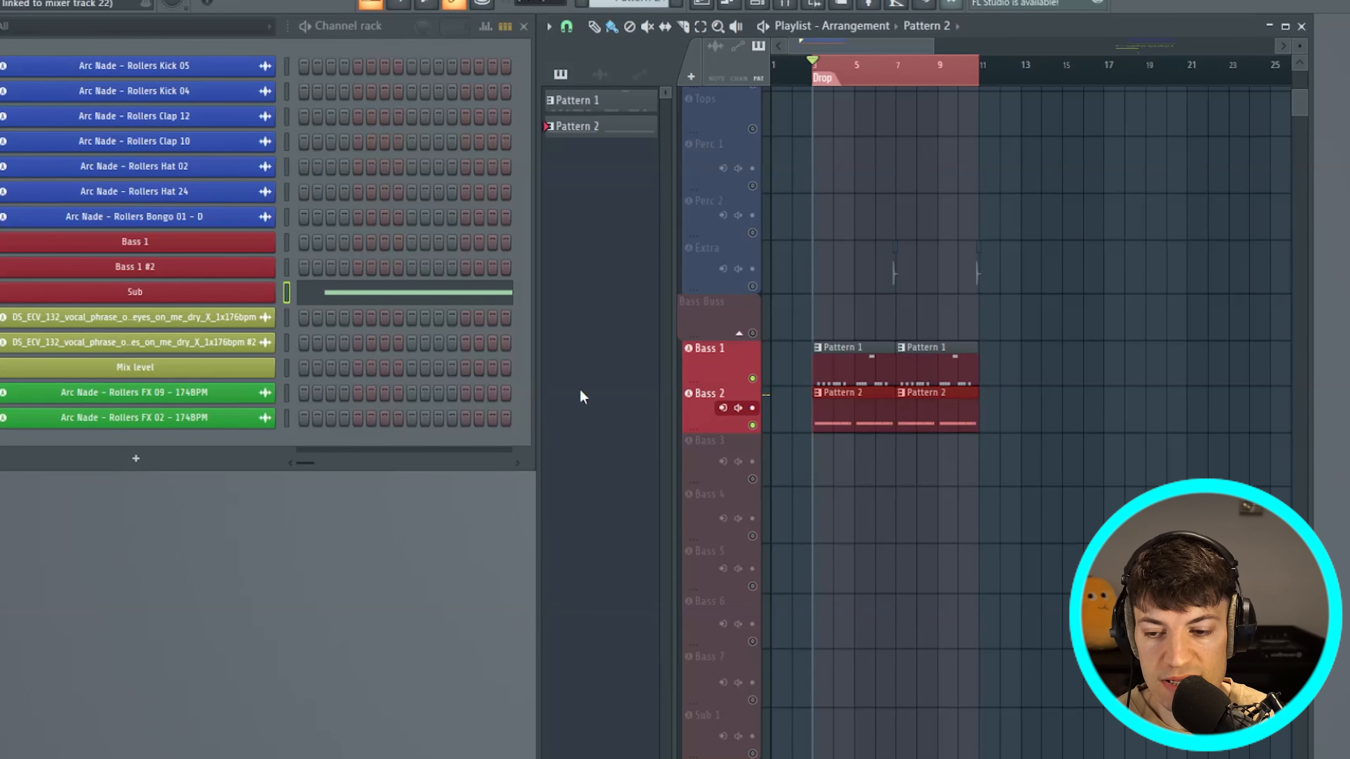
double_click(849, 416)
key(space)
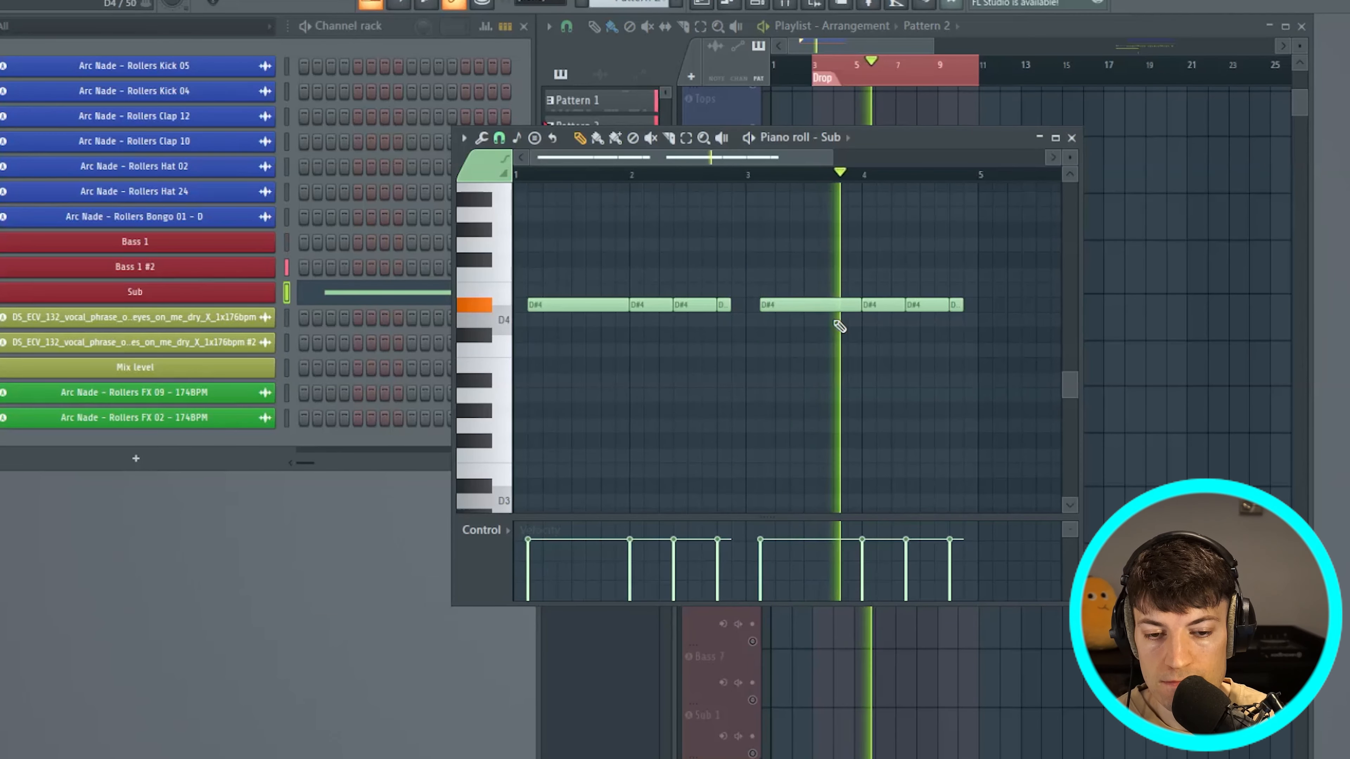
click(1071, 138)
key(space)
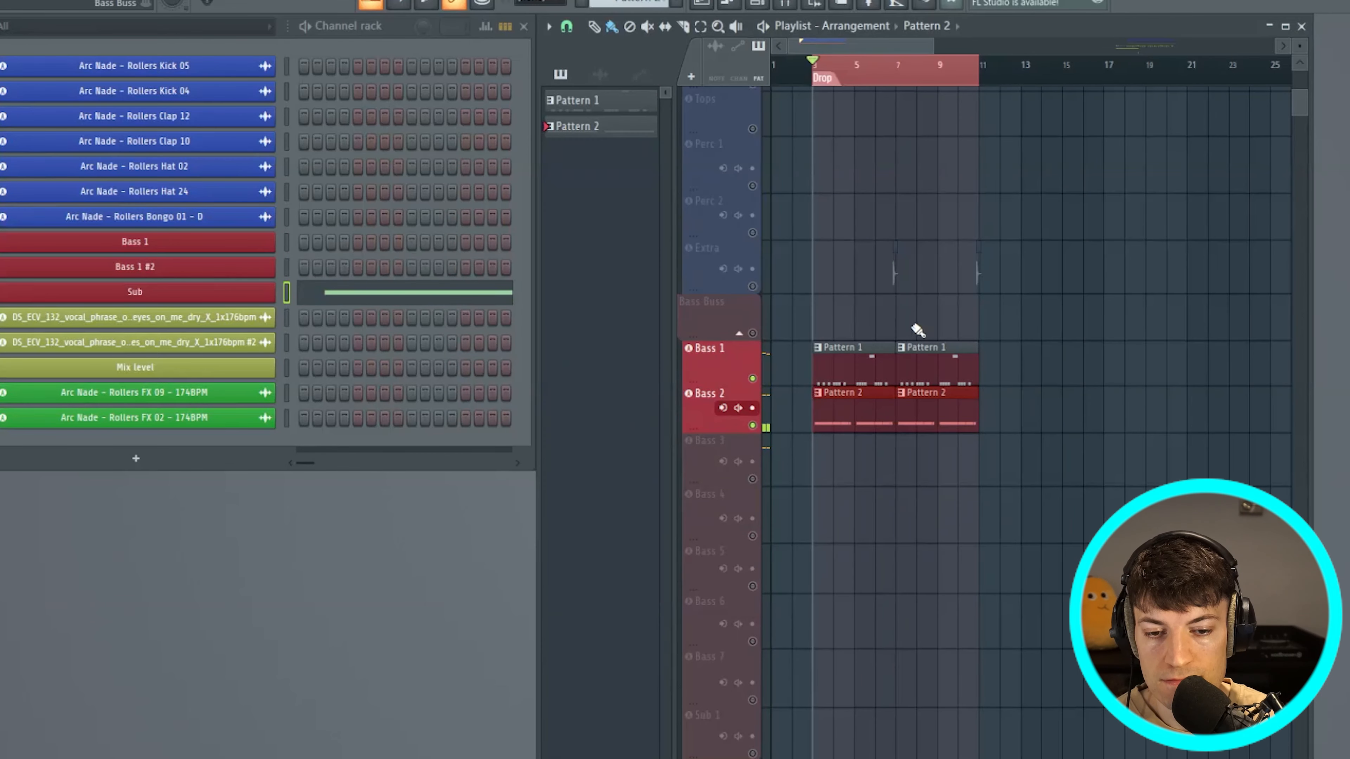
Play back the full drop with drums and basses, and lower the Bass Buss mixer fader slightly
key(F9)
key(space)
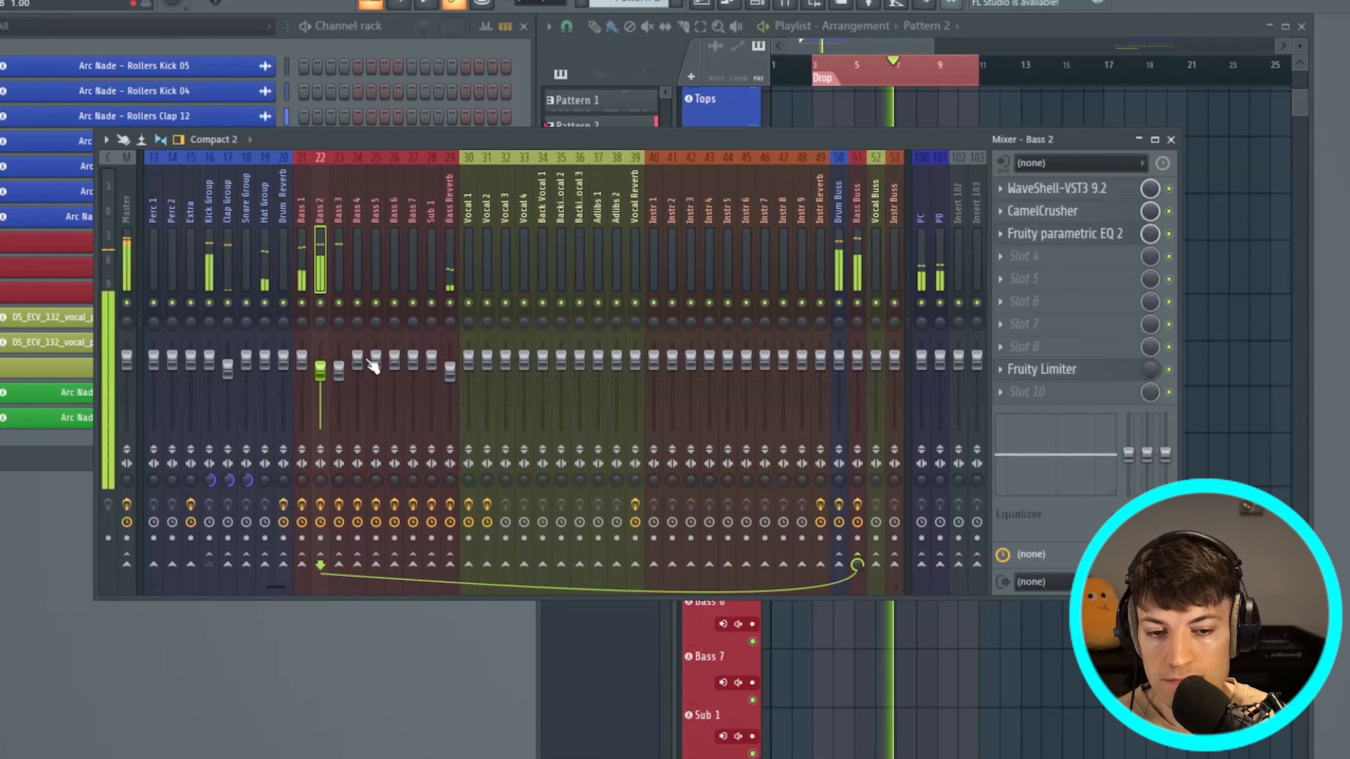
key(space)
click(856, 242)
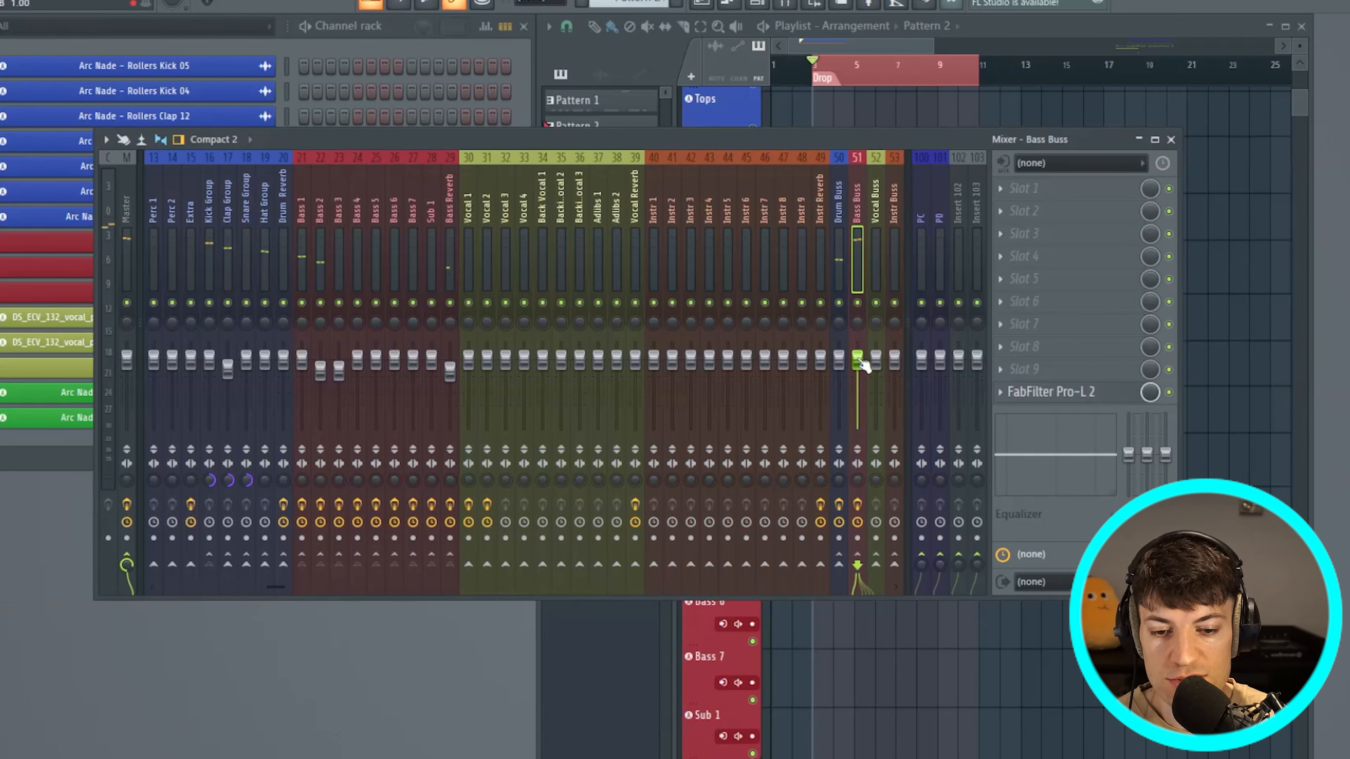
click(841, 248)
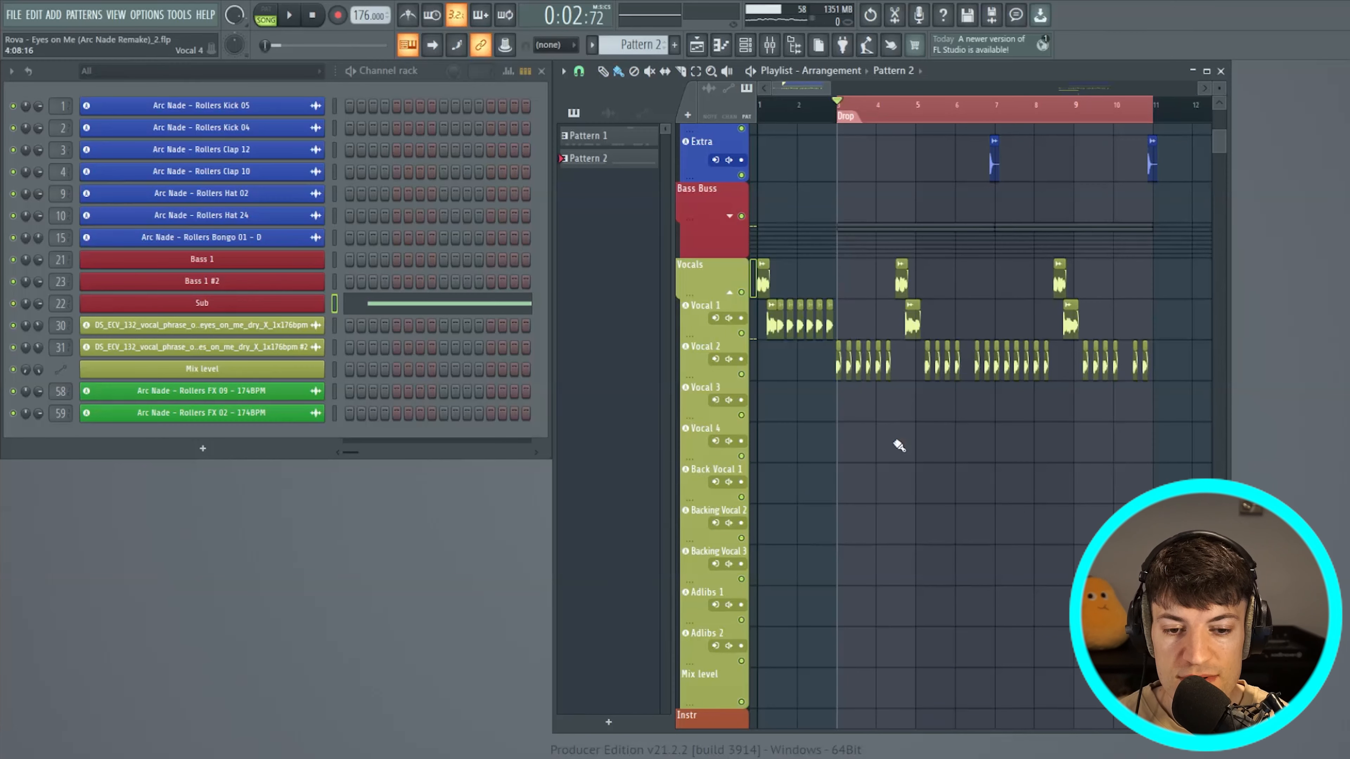
Check the vocal one-shot's pitch shift in its Vocal 1 sample settings and preview the dry eyes_on_me sample in Splice
scroll(789, 94, up, 2)
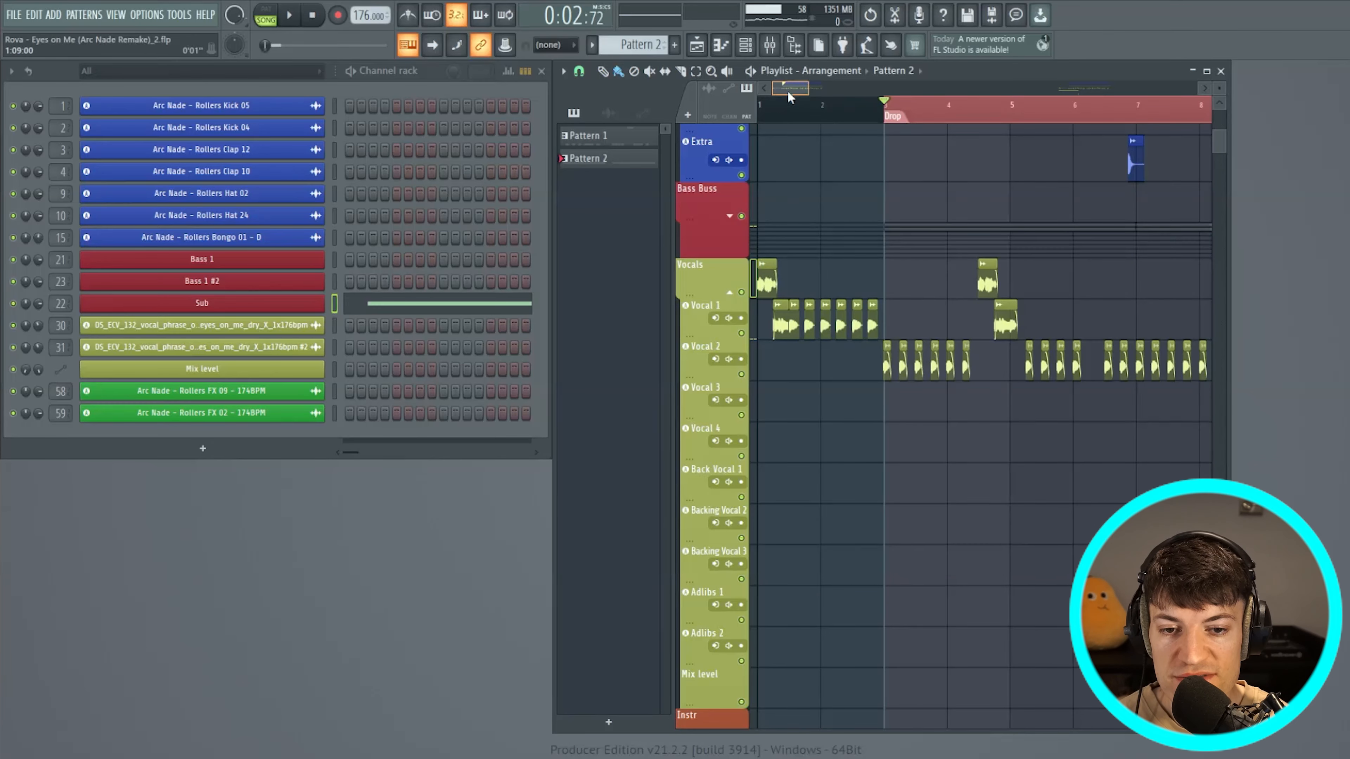
double_click(772, 261)
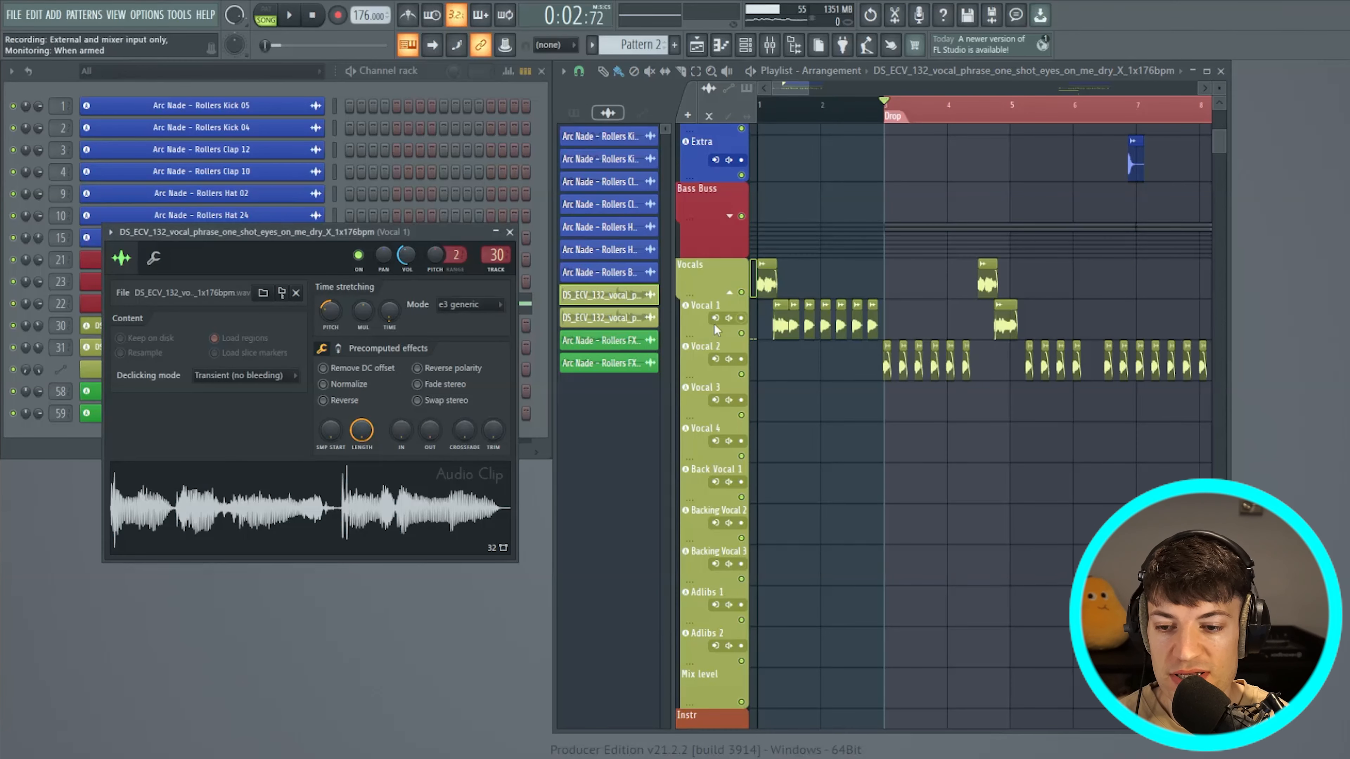
drag(299, 240, 622, 183)
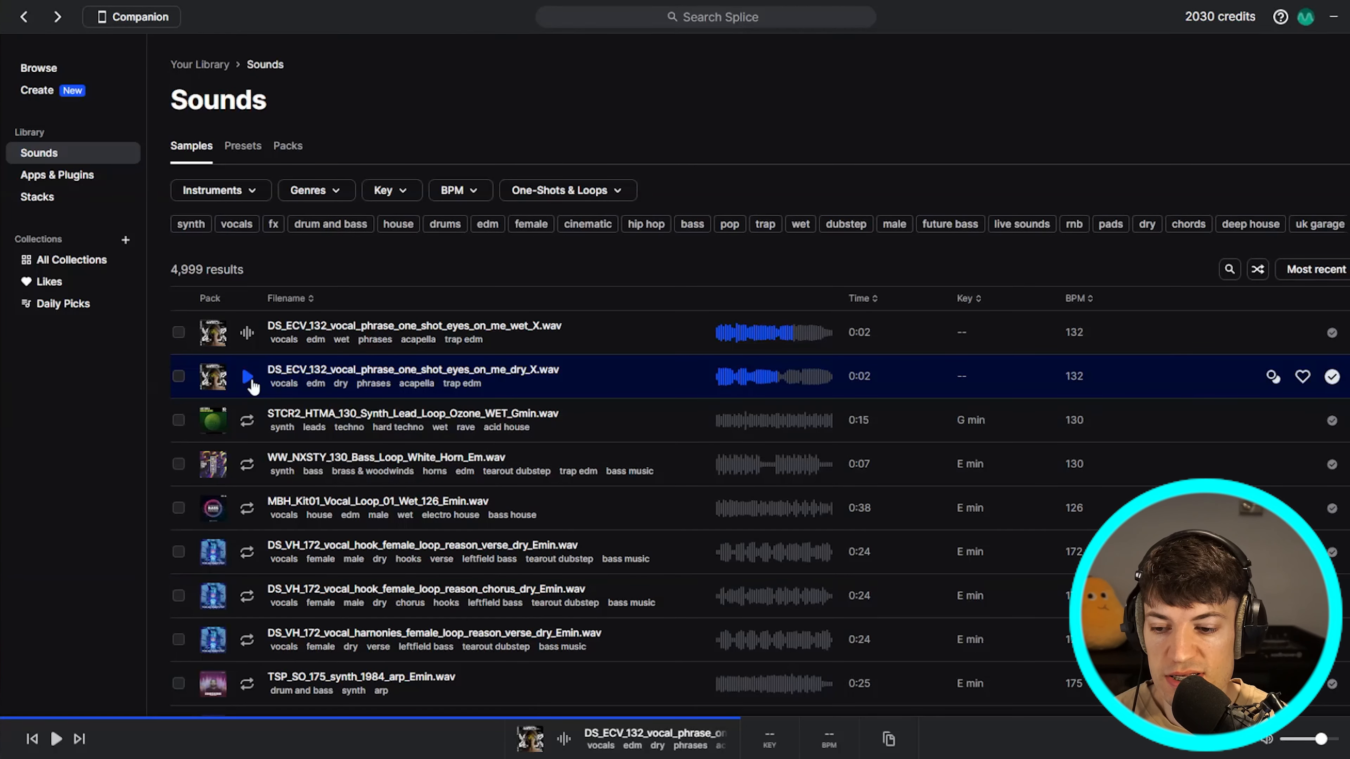
click(249, 379)
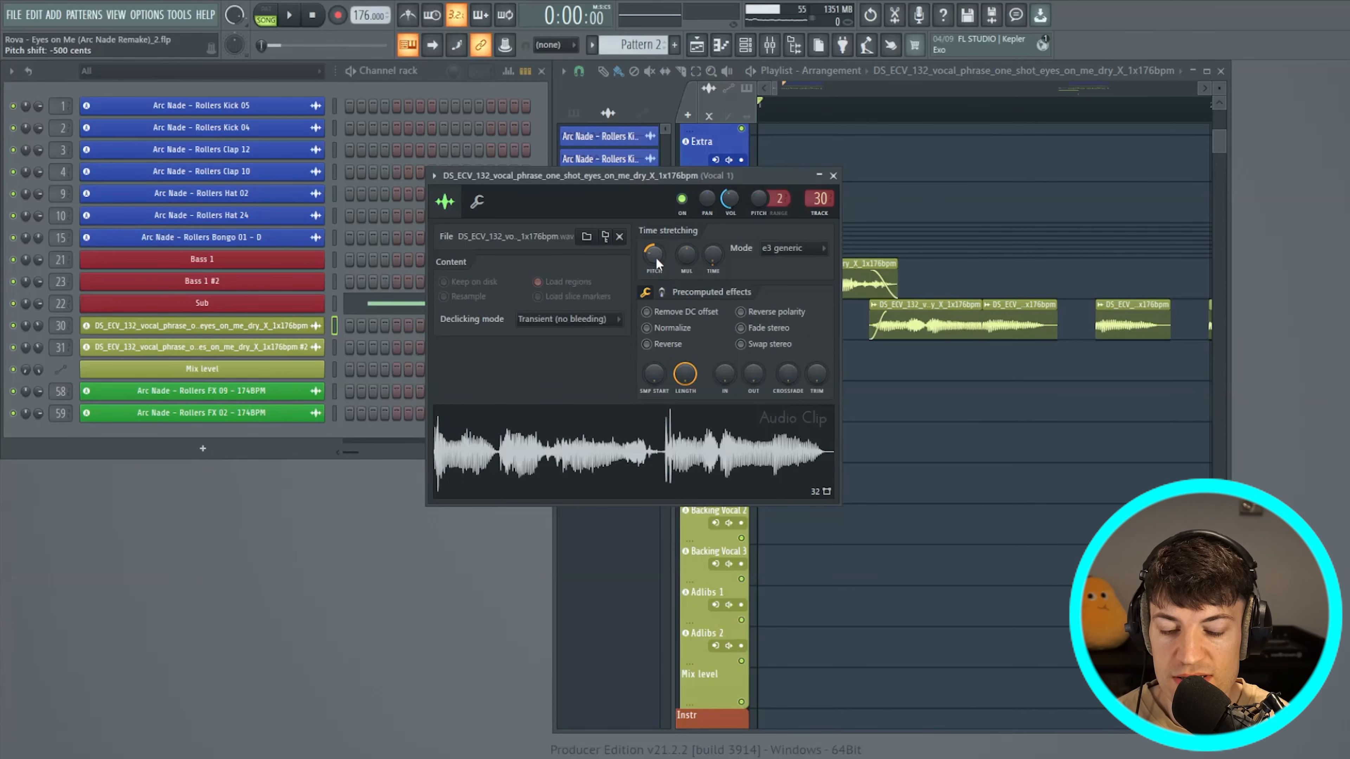
key(Escape)
Change the playlist's snap resolution for the chopped Vocal 1 clips before the drop
drag(775, 92, 776, 92)
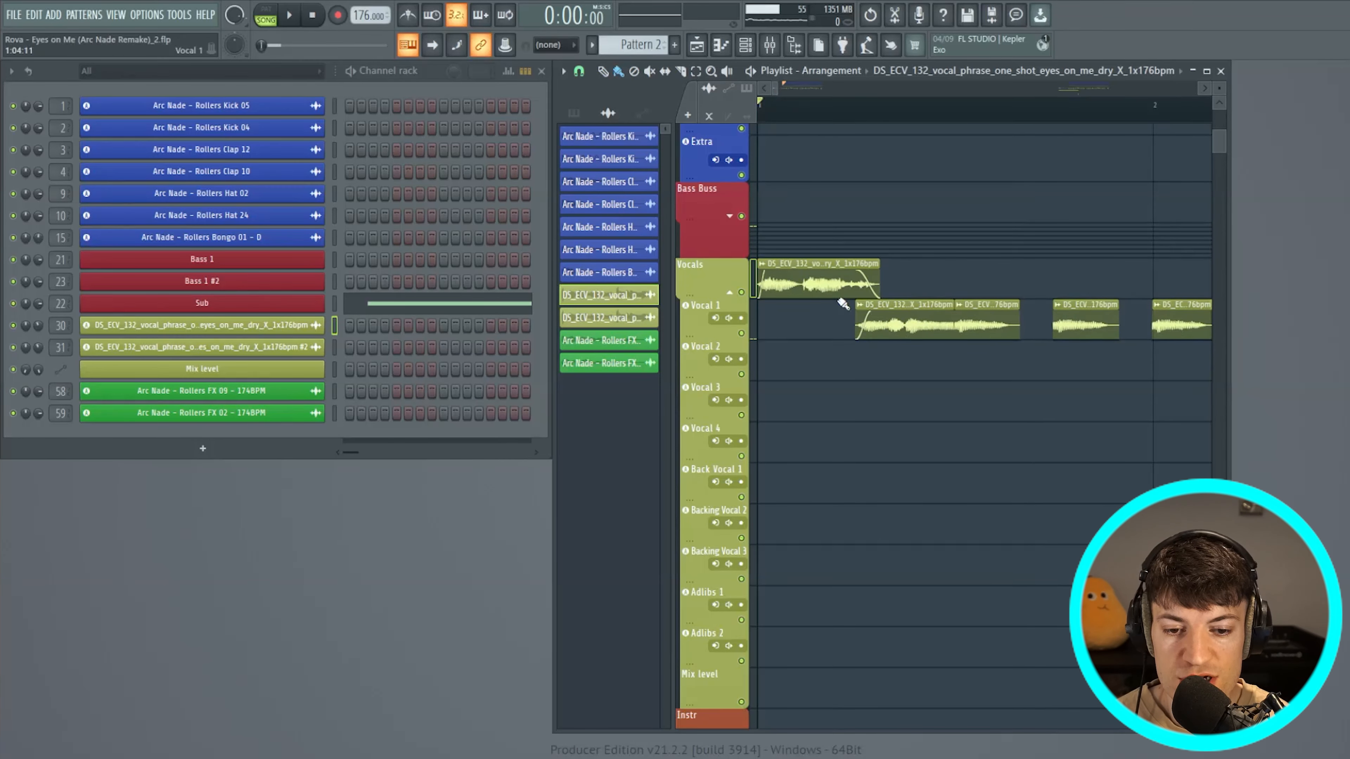
drag(777, 92, 779, 92)
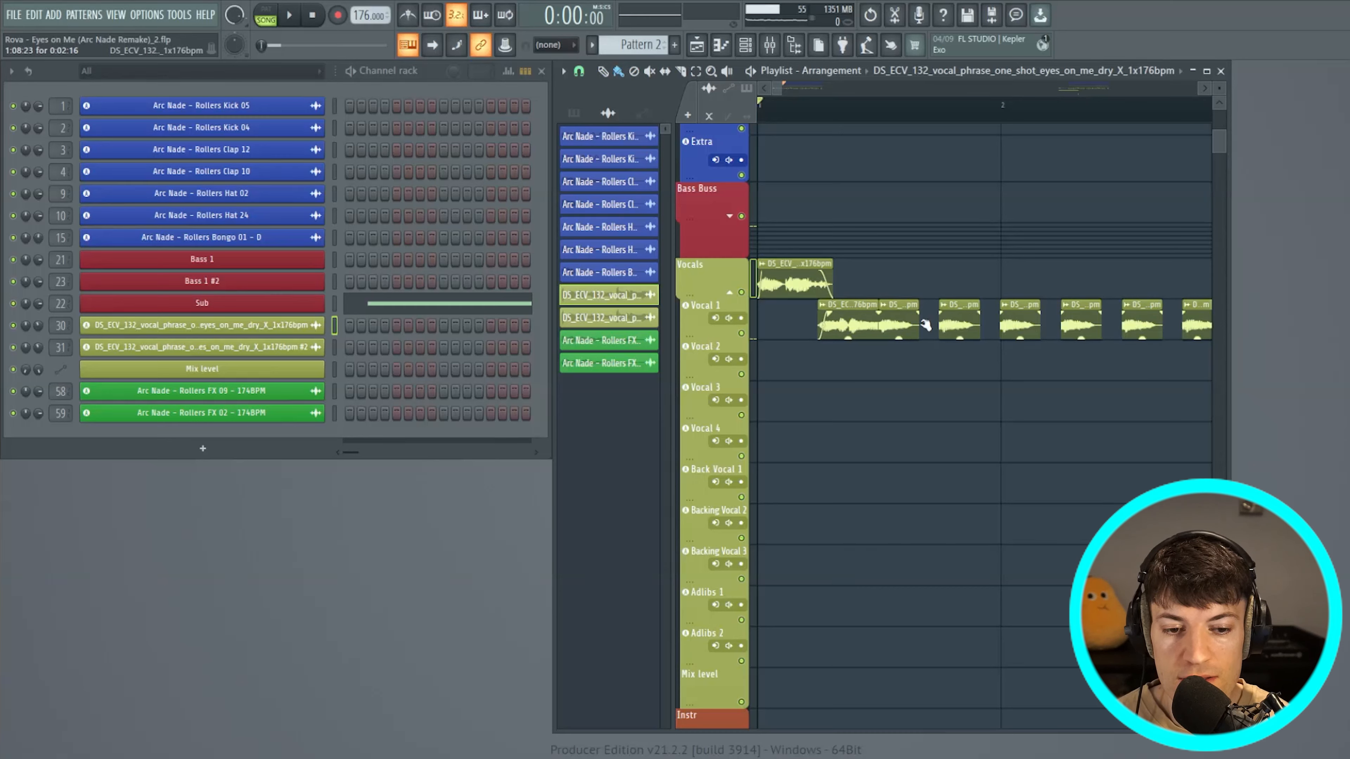
click(580, 73)
click(602, 225)
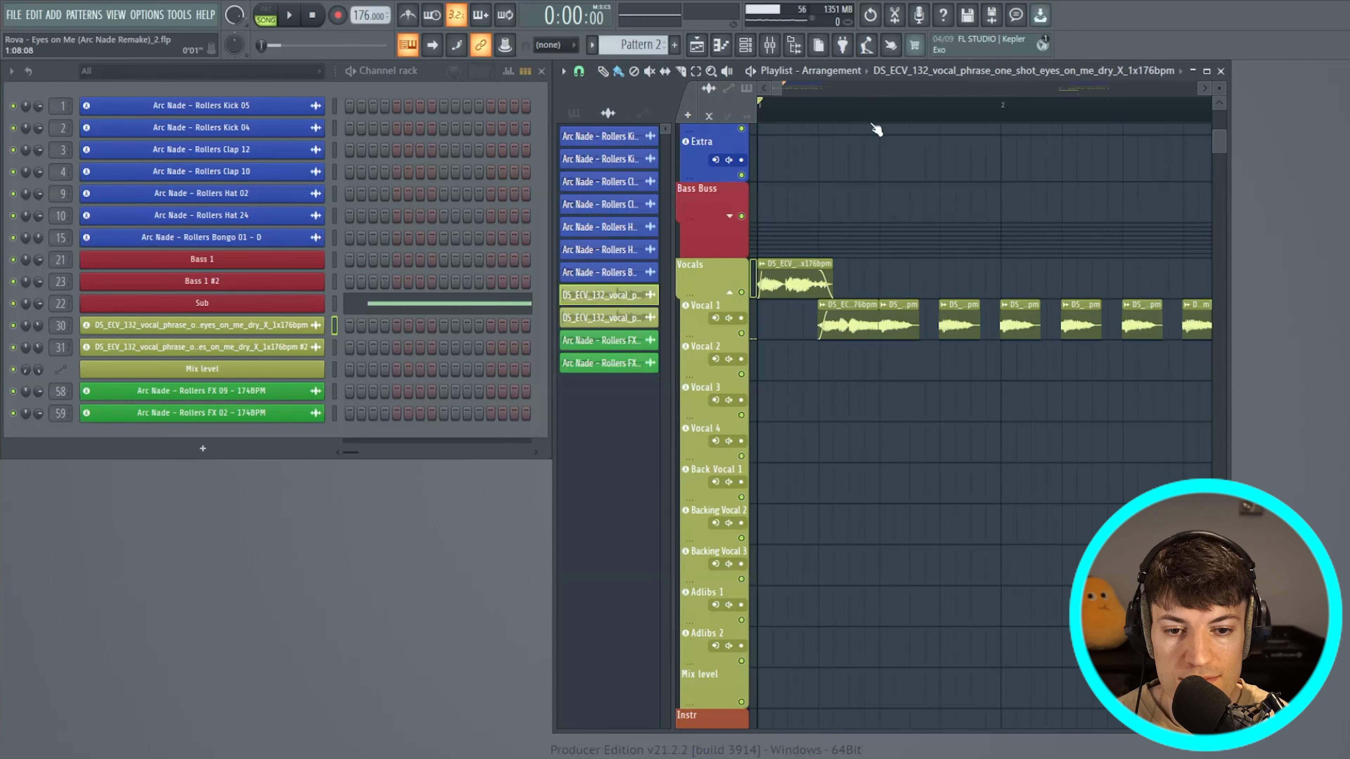
Play back the repeated Vocal 1 chops from bar 2, and again from the start of the arrangement
drag(881, 114, 1125, 122)
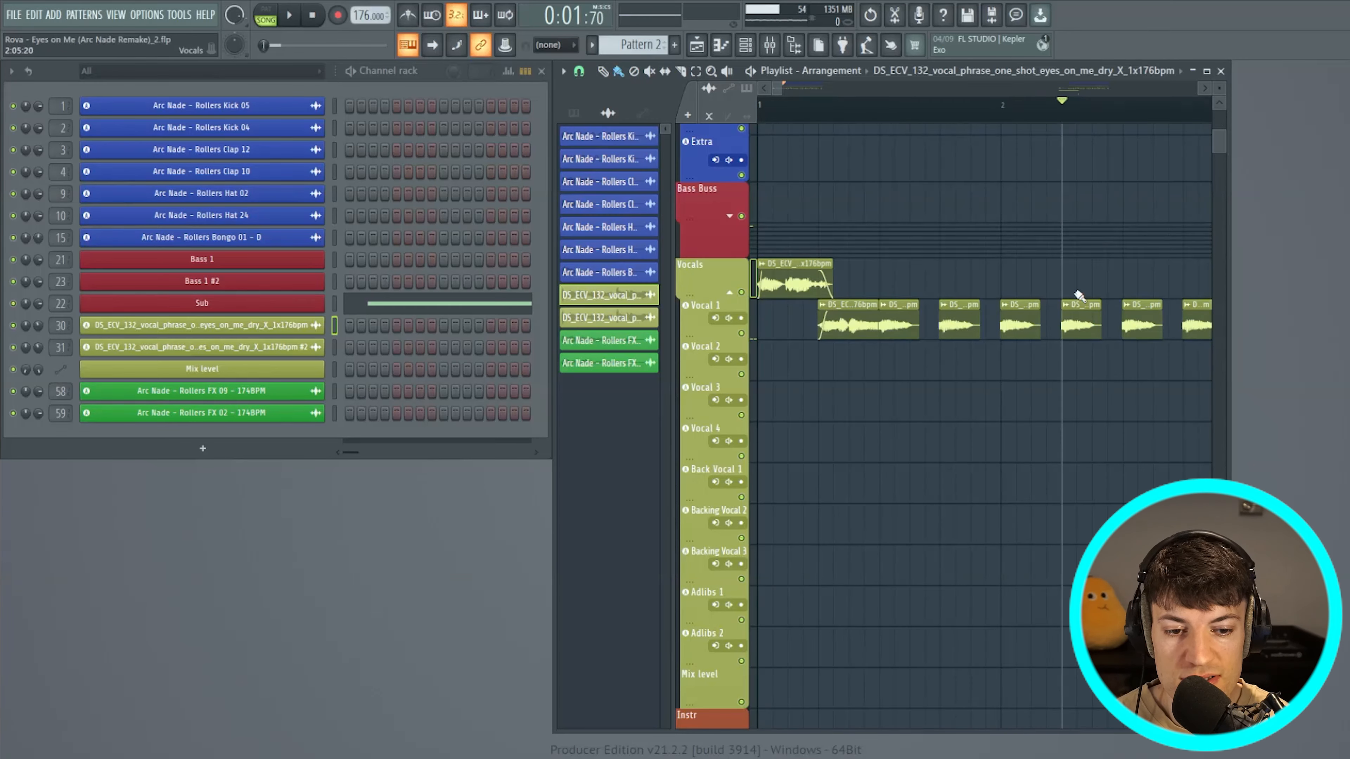
key(space)
key(space)
key(space)
key(space)
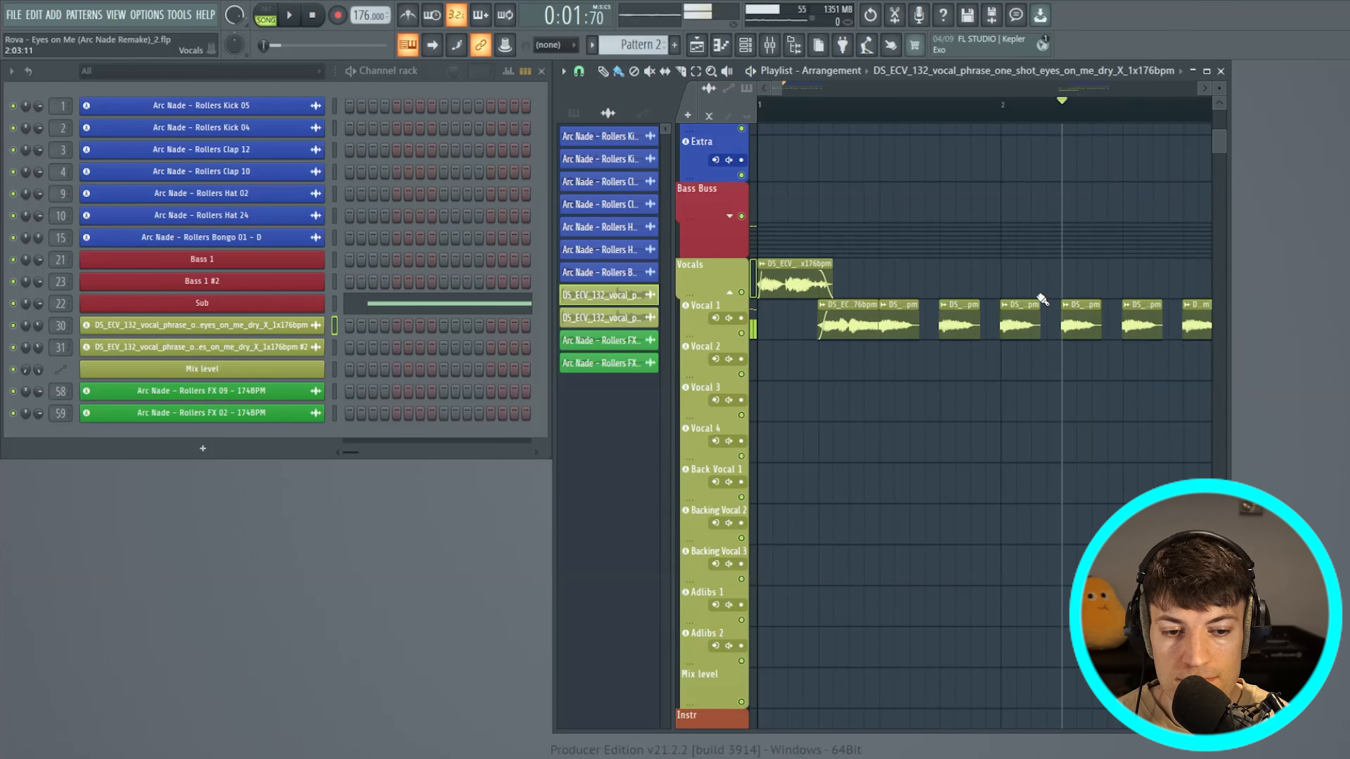
key(Home)
key(space)
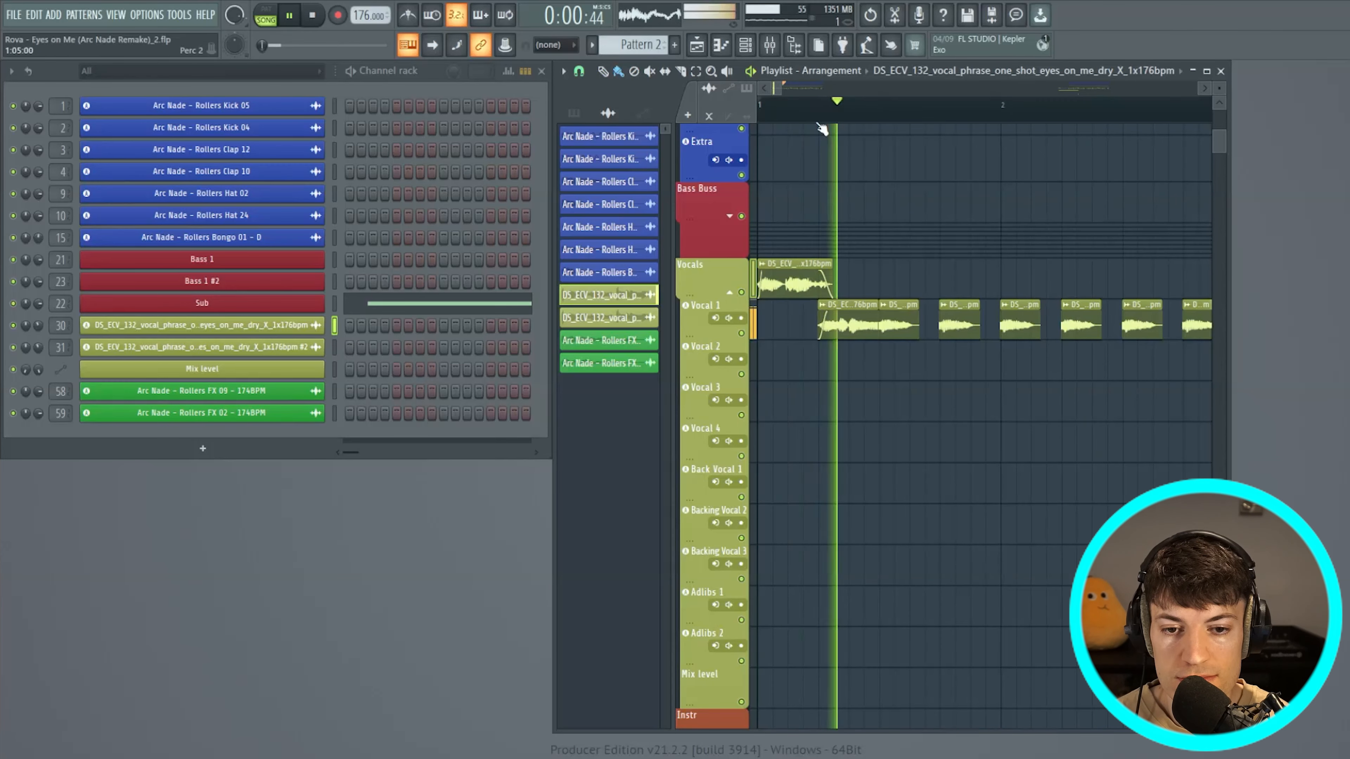
drag(797, 89, 781, 89)
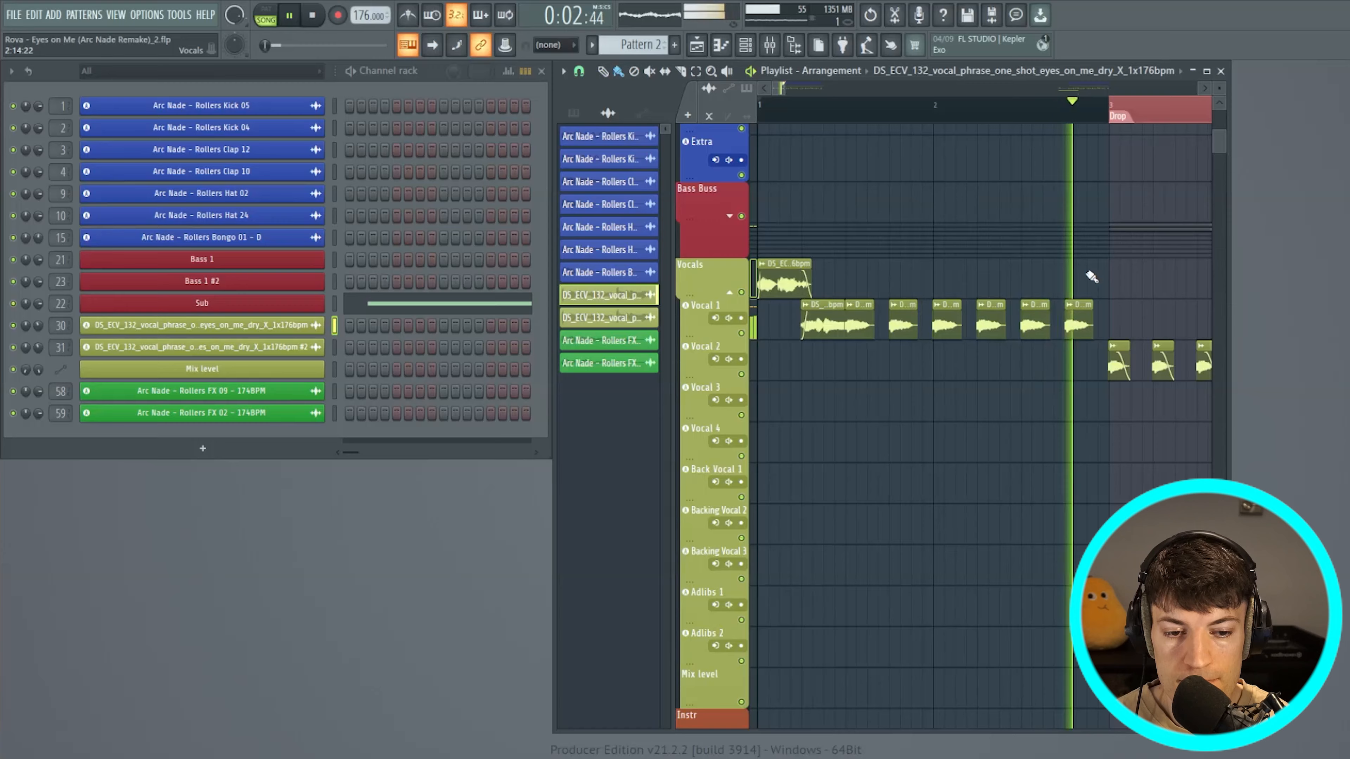
key(space)
Inspect the Chris Lord-Alge Vocals plugin in the Vocal 1 mixer effects chain
key(F9)
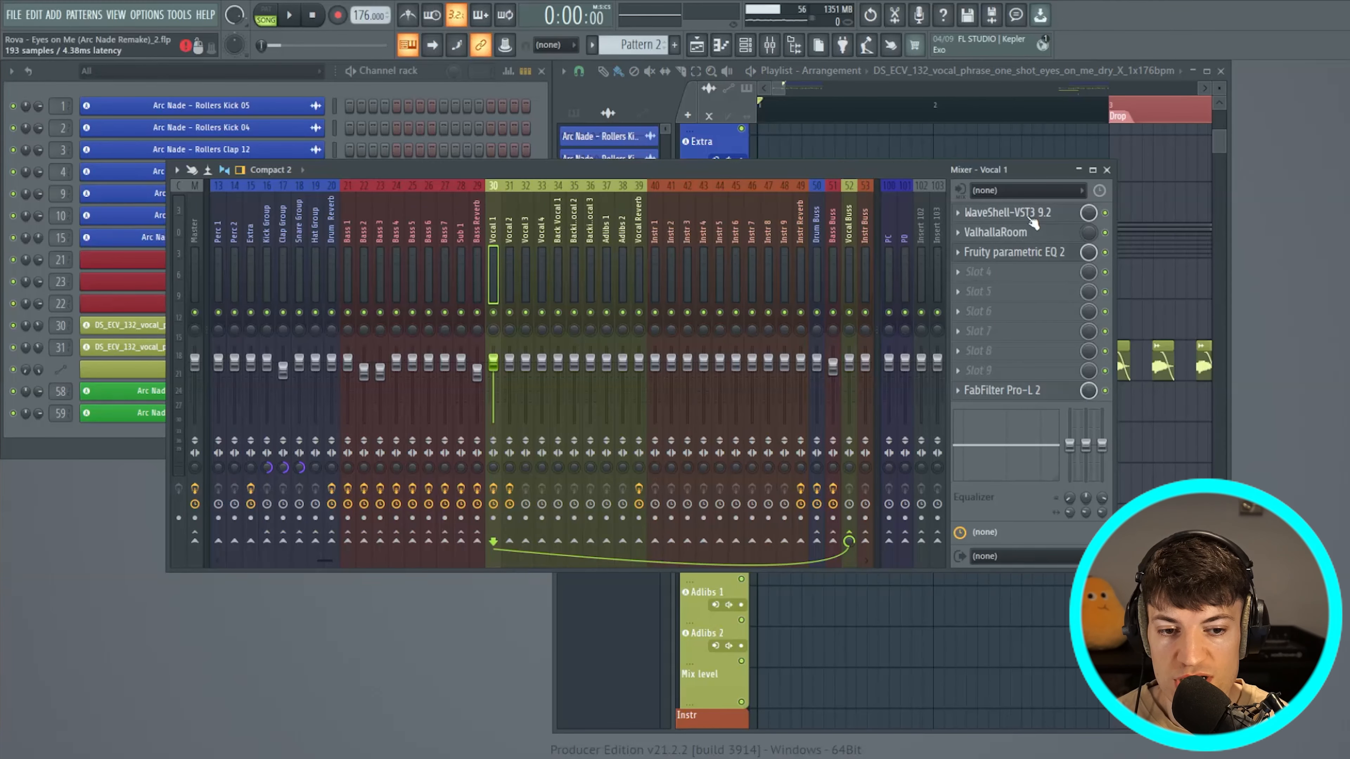
click(1007, 212)
drag(371, 226, 520, 156)
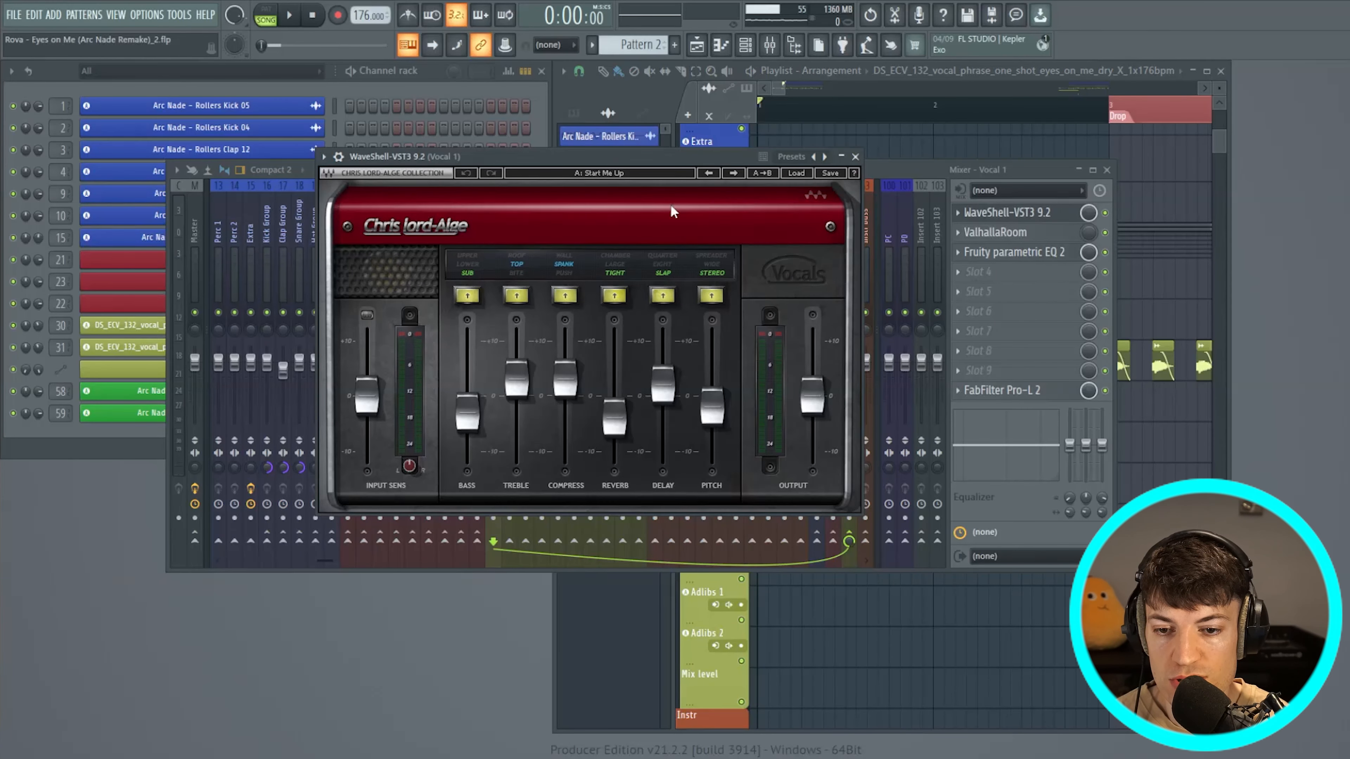
click(856, 157)
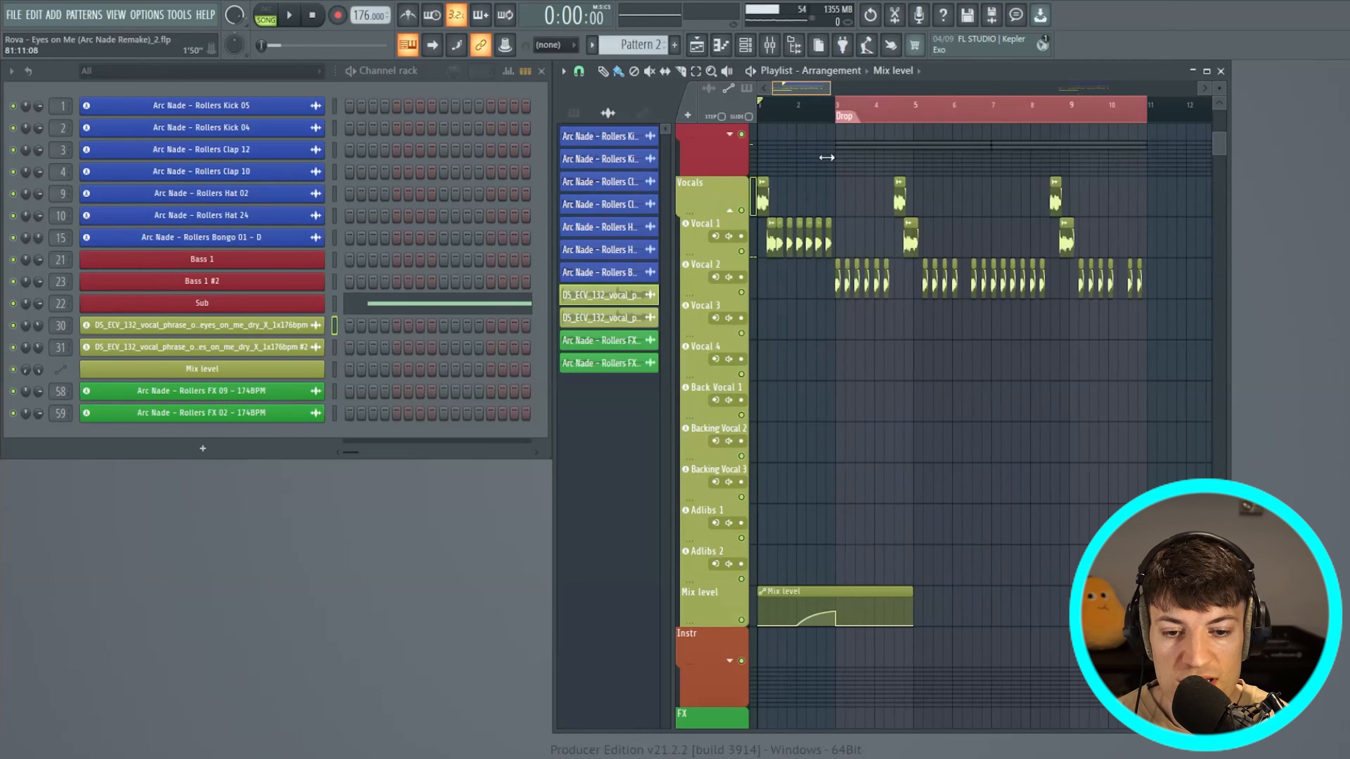
Examine the Mix level automation curve leading into the drop and play back the vocal chops with it
drag(825, 156, 819, 165)
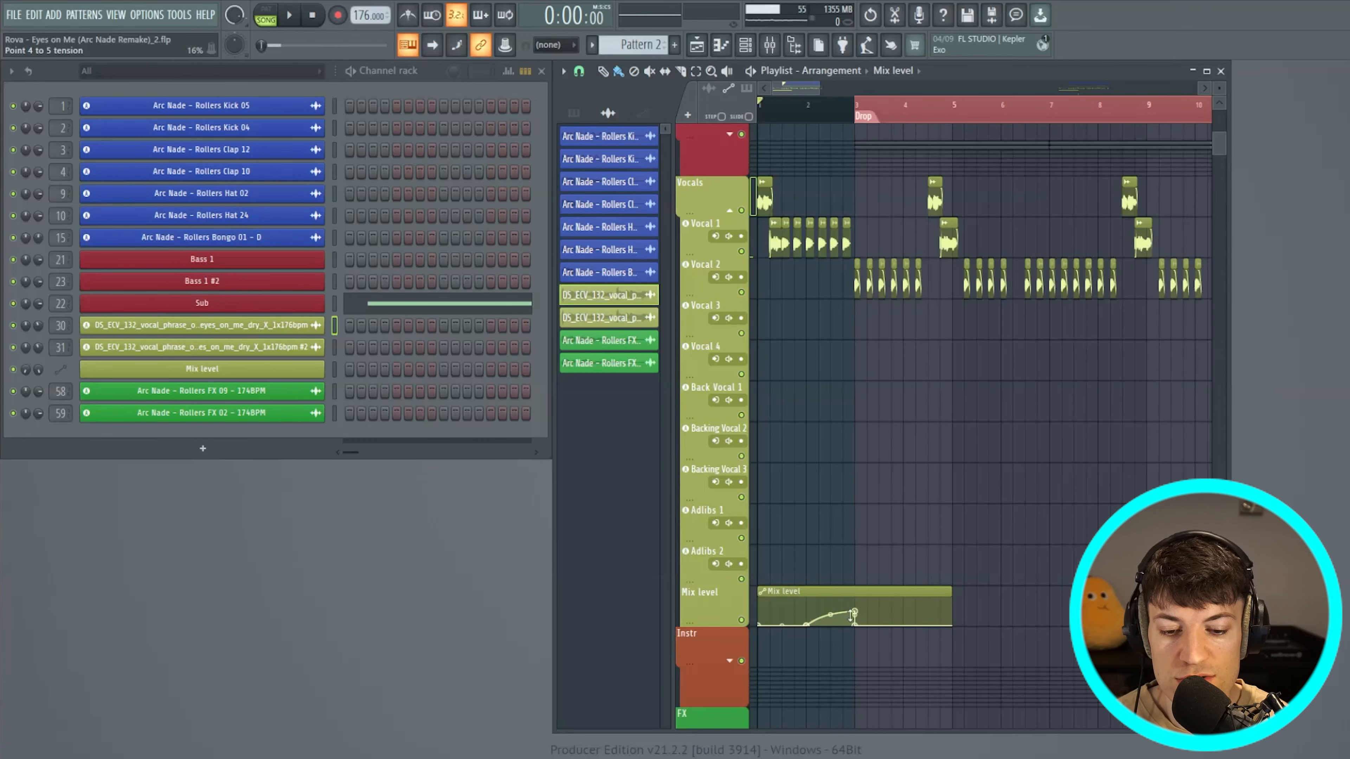
key(space)
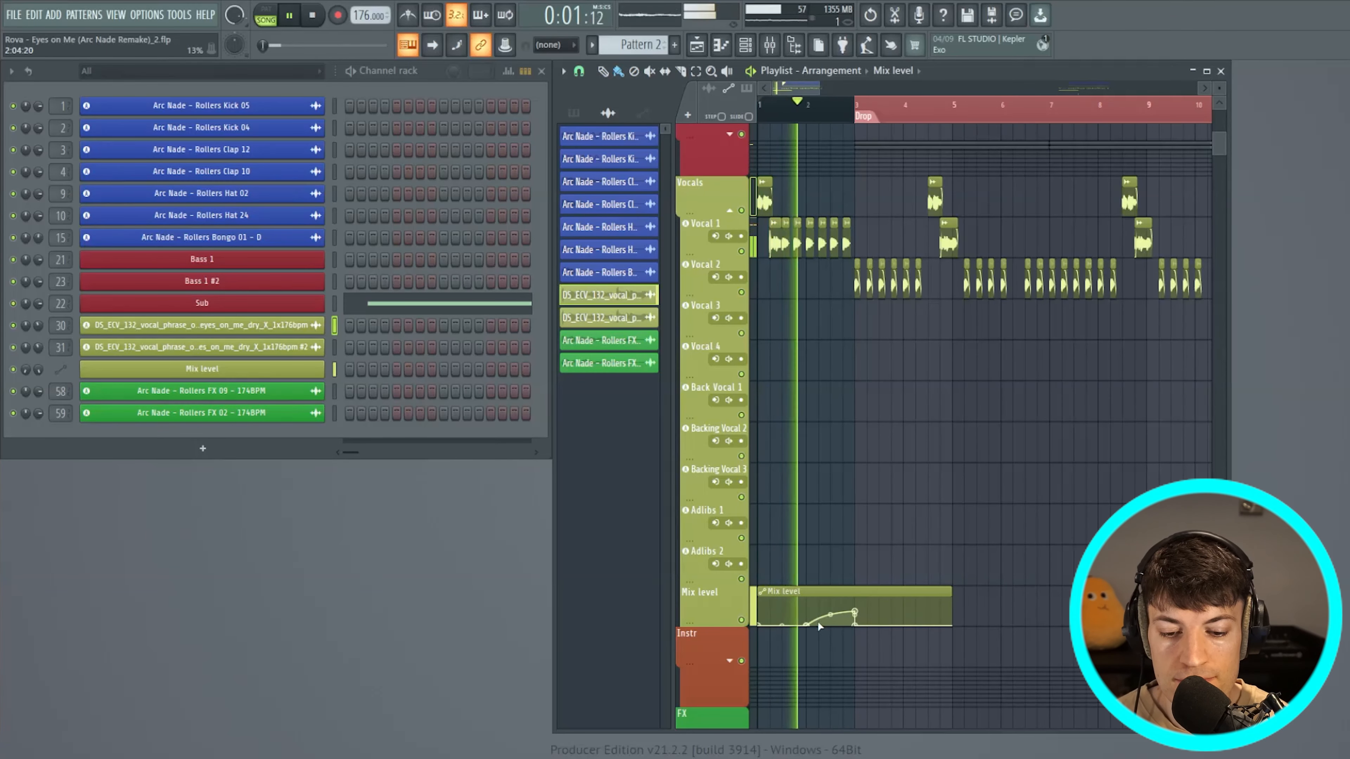
key(space)
Inspect the Fruity parametric EQ 2 and FabFilter Pro-L 2 on the Vocal 1 mixer track
key(F9)
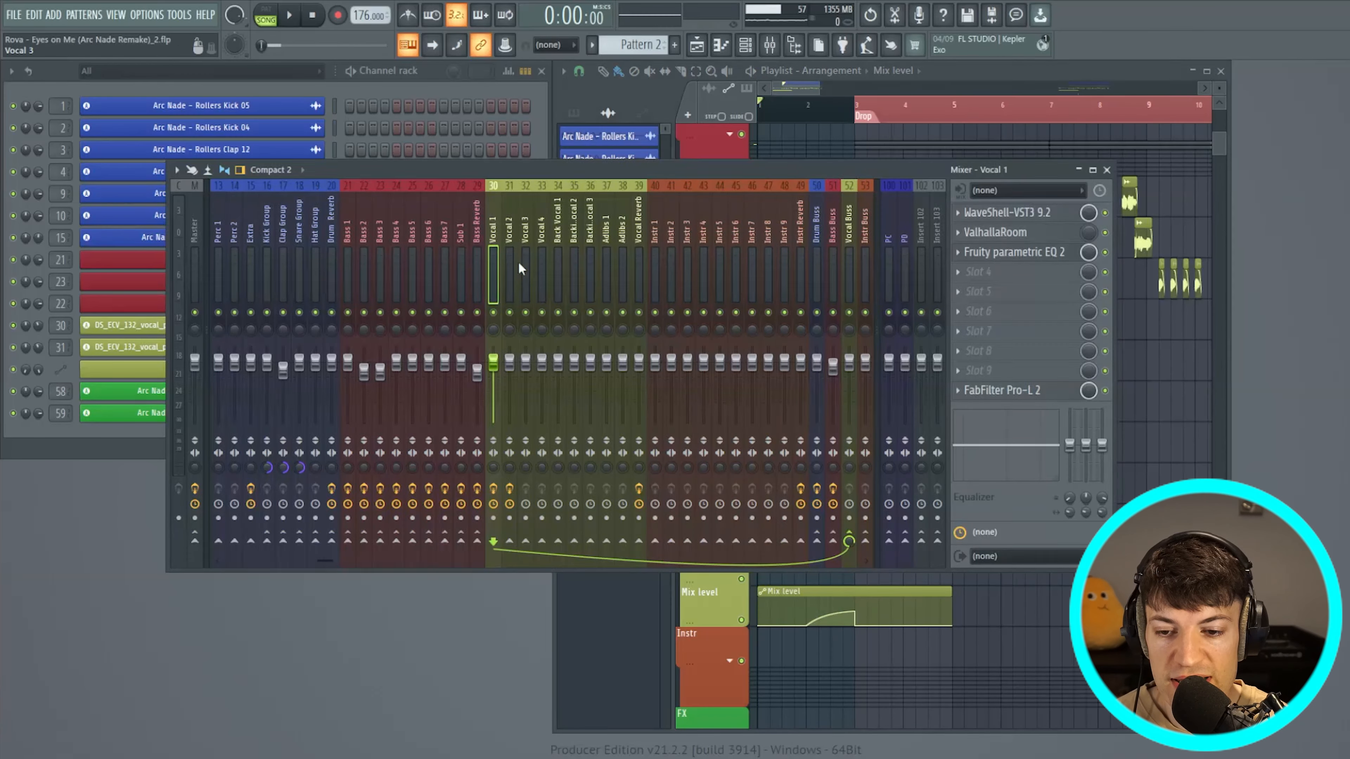
click(1057, 257)
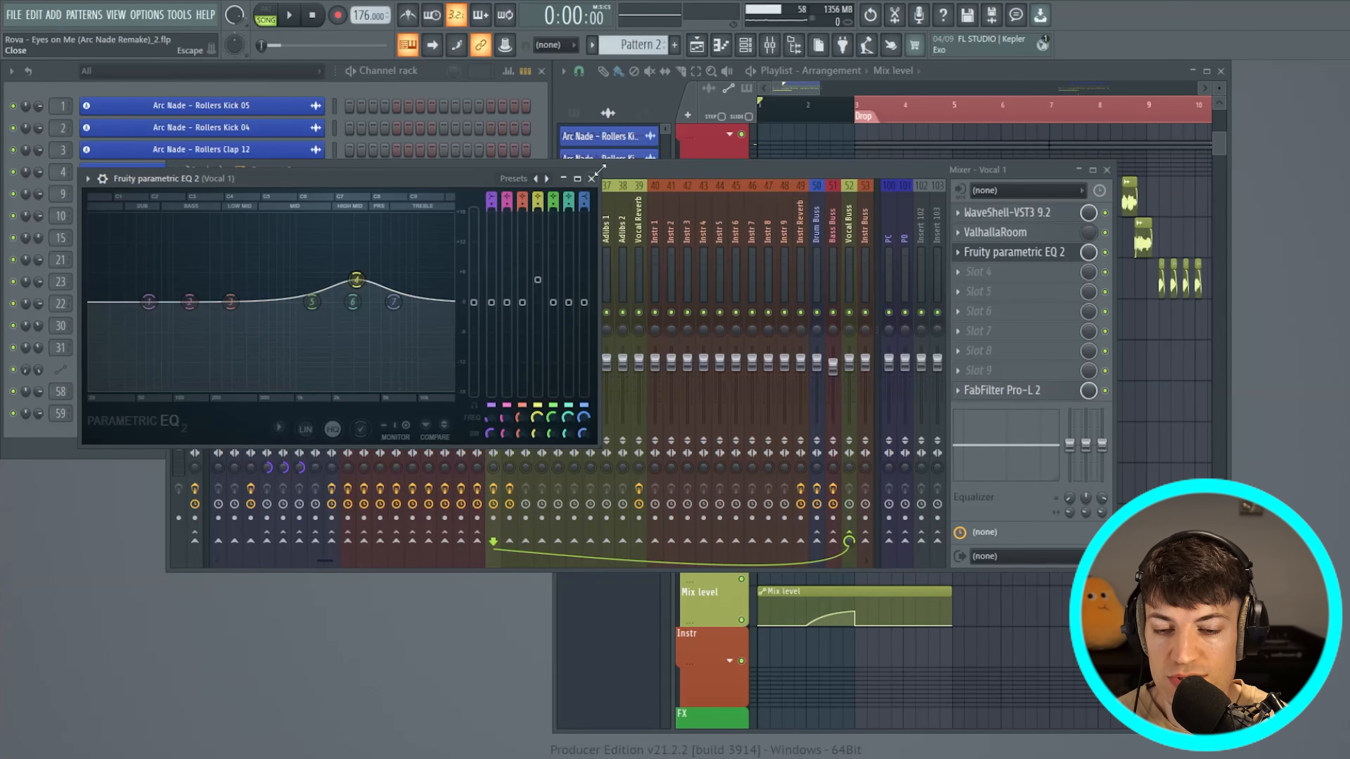
click(591, 178)
click(1002, 390)
click(1002, 390)
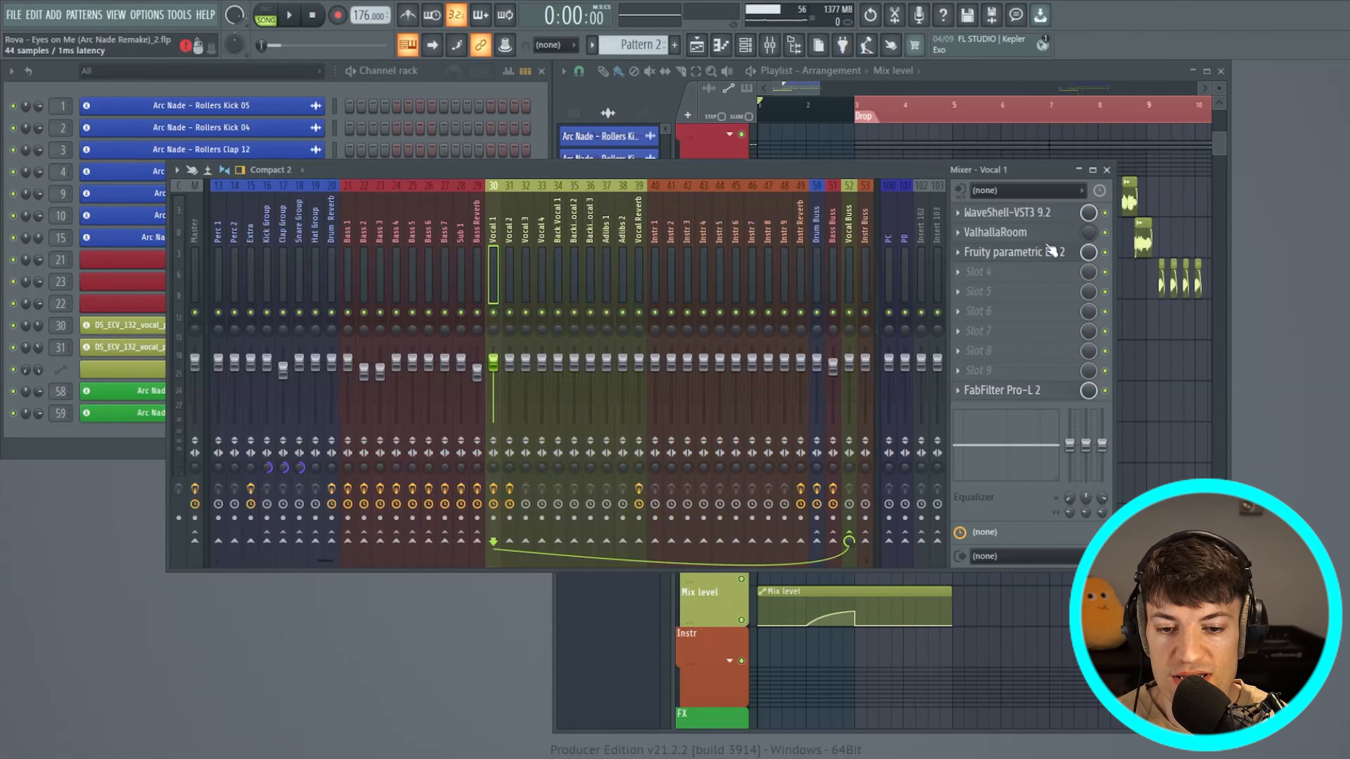
click(1106, 170)
Place the playhead at the start of the drop and inspect Vocal 2's ValhallaRoom reverb and parametric EQ
drag(821, 88, 795, 95)
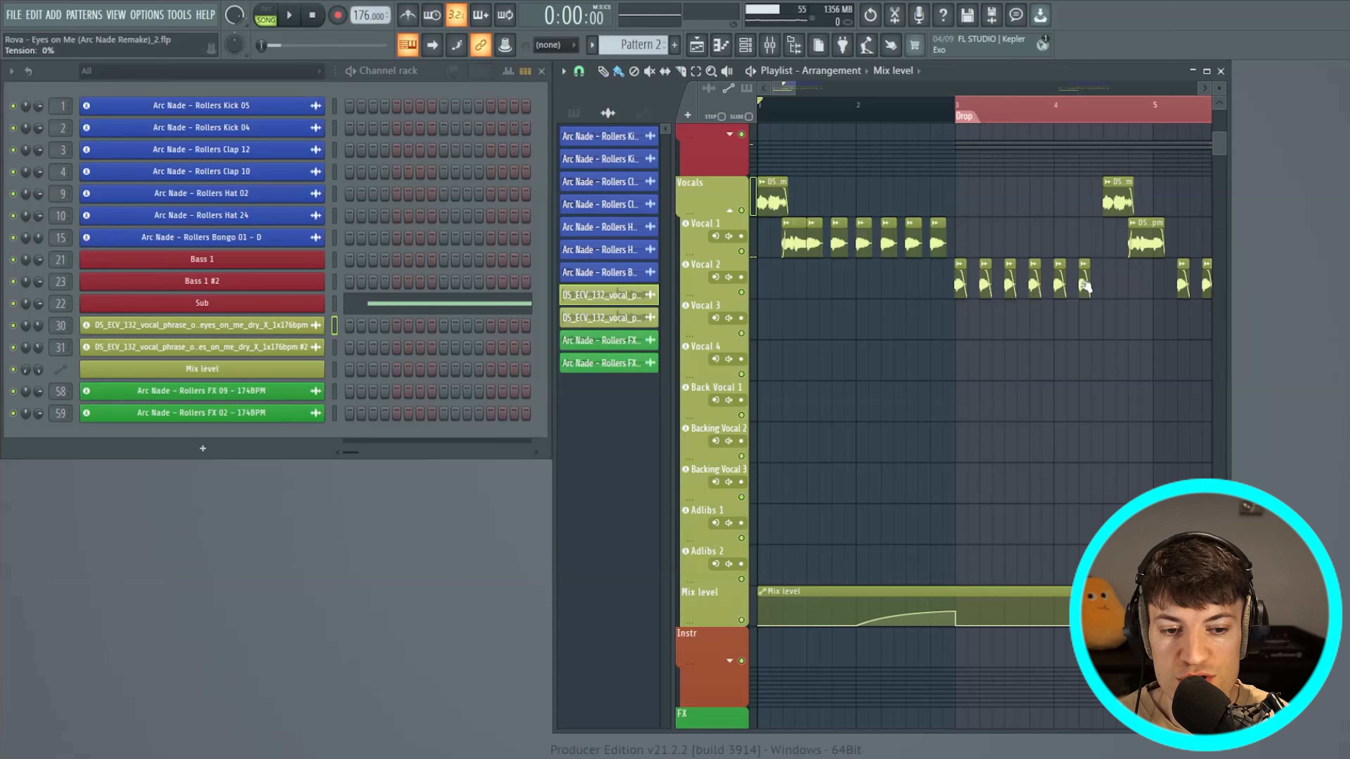
scroll(1013, 124, up, 3)
click(819, 106)
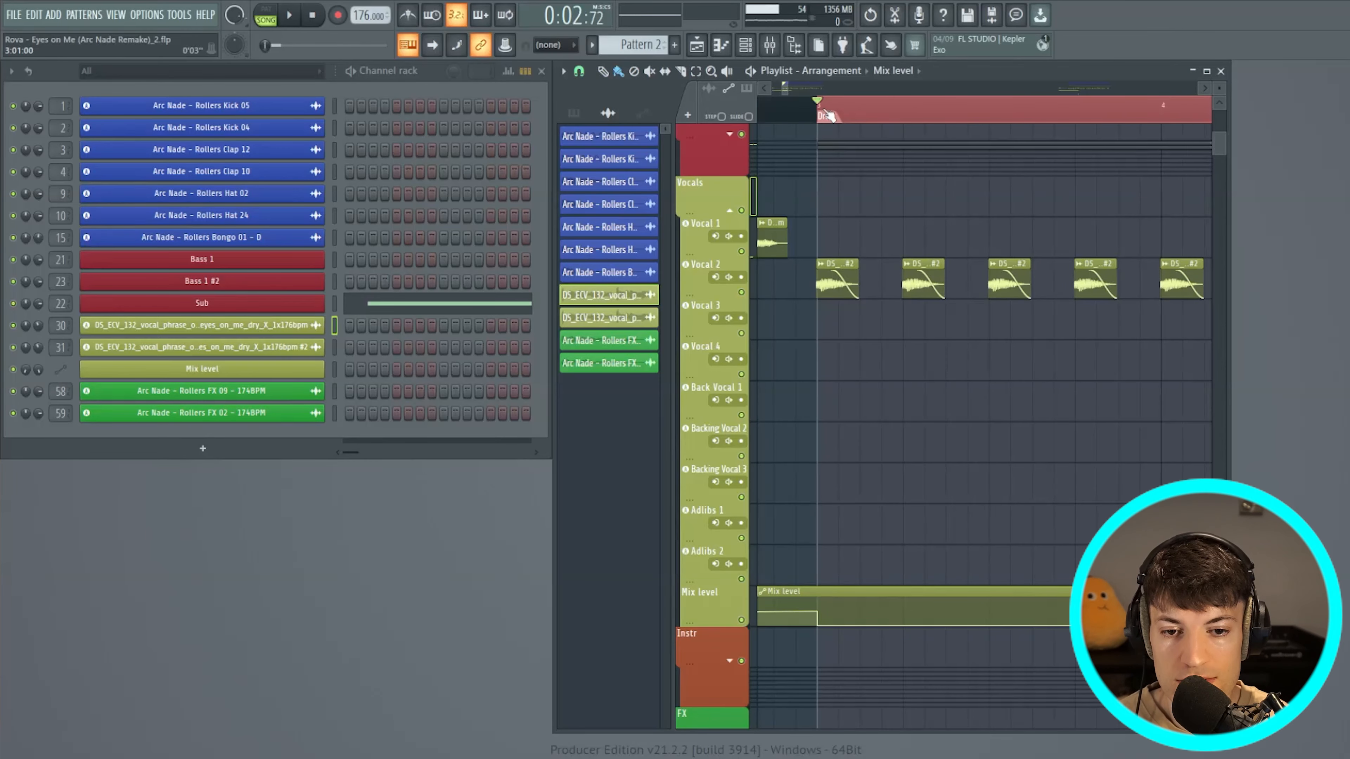
key(F9)
click(1052, 215)
click(581, 150)
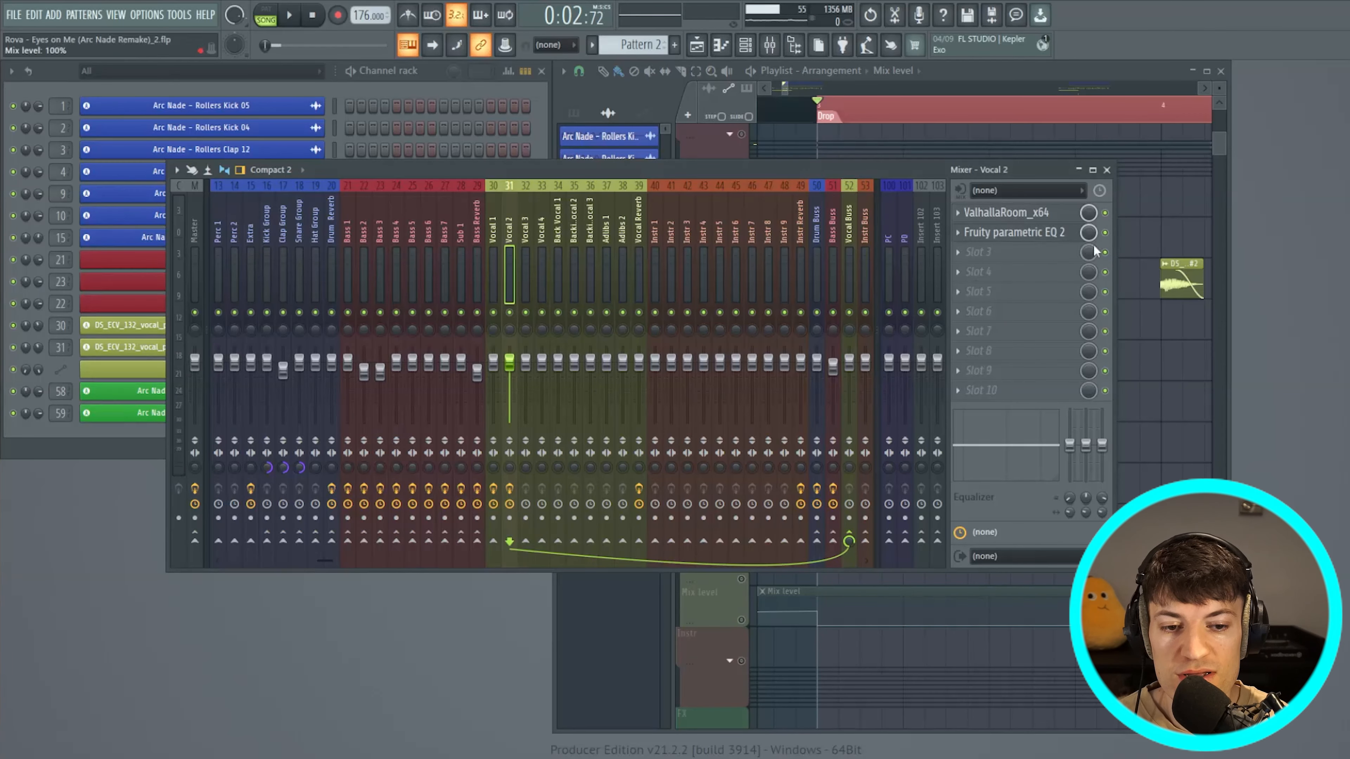
click(1015, 232)
click(538, 156)
click(1106, 170)
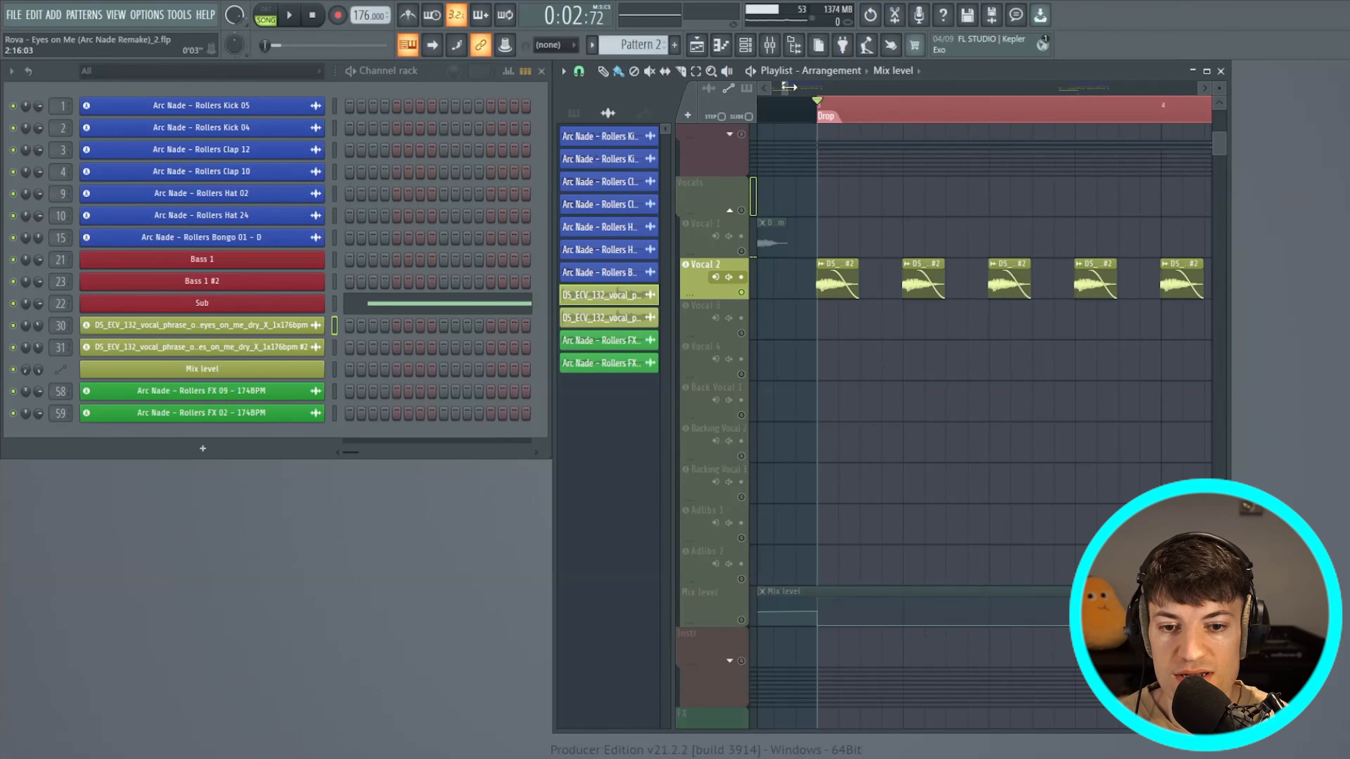
Unmute the Vocal 1, Vocals and Mix level tracks and play back all the vocals through the drop
drag(788, 88, 773, 87)
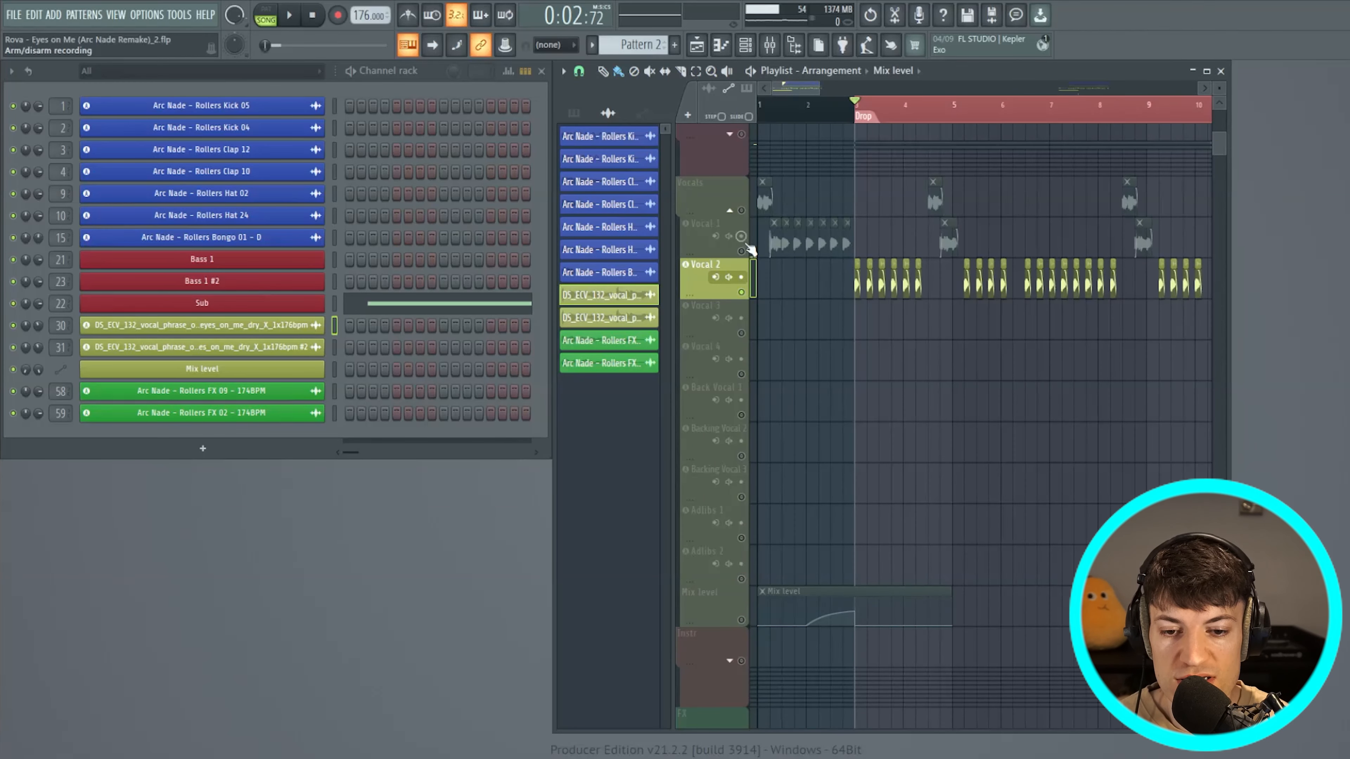
click(741, 251)
click(742, 211)
click(741, 621)
key(space)
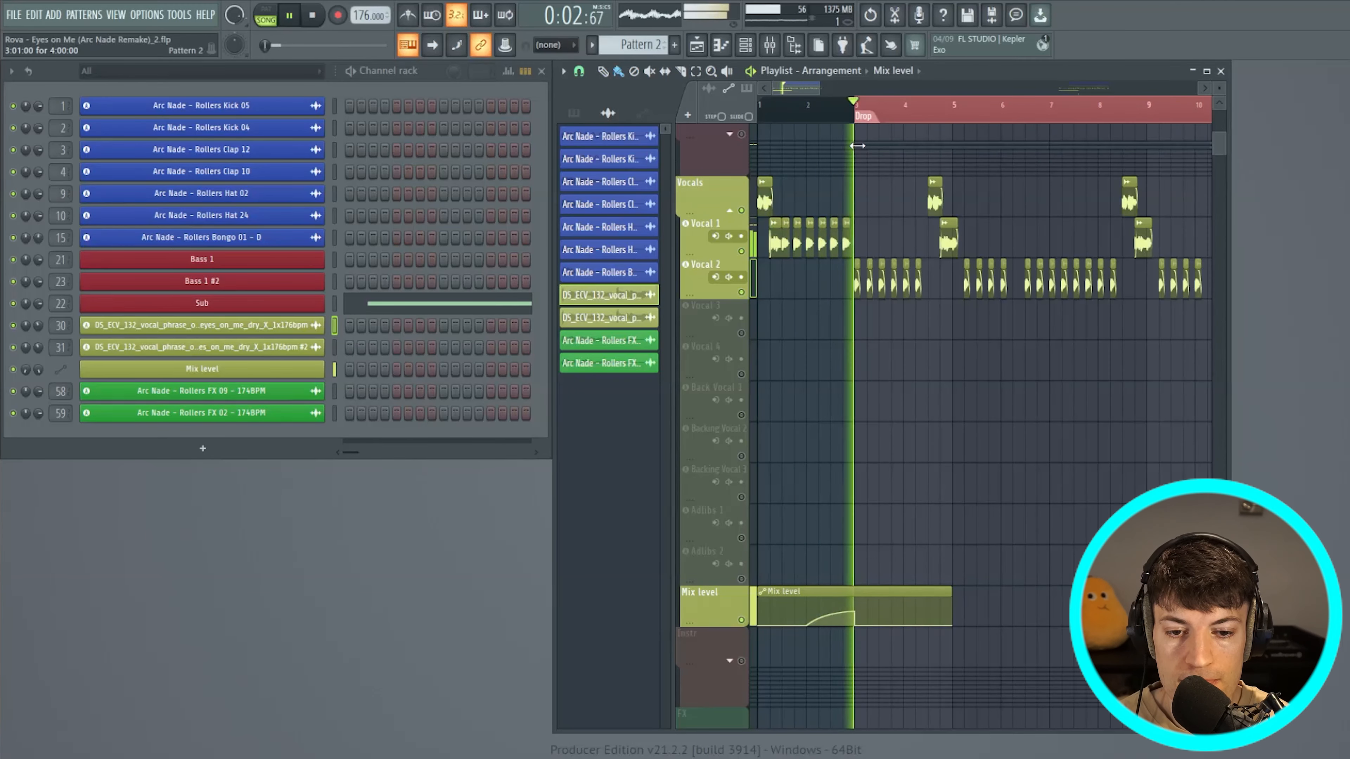
drag(815, 89, 821, 87)
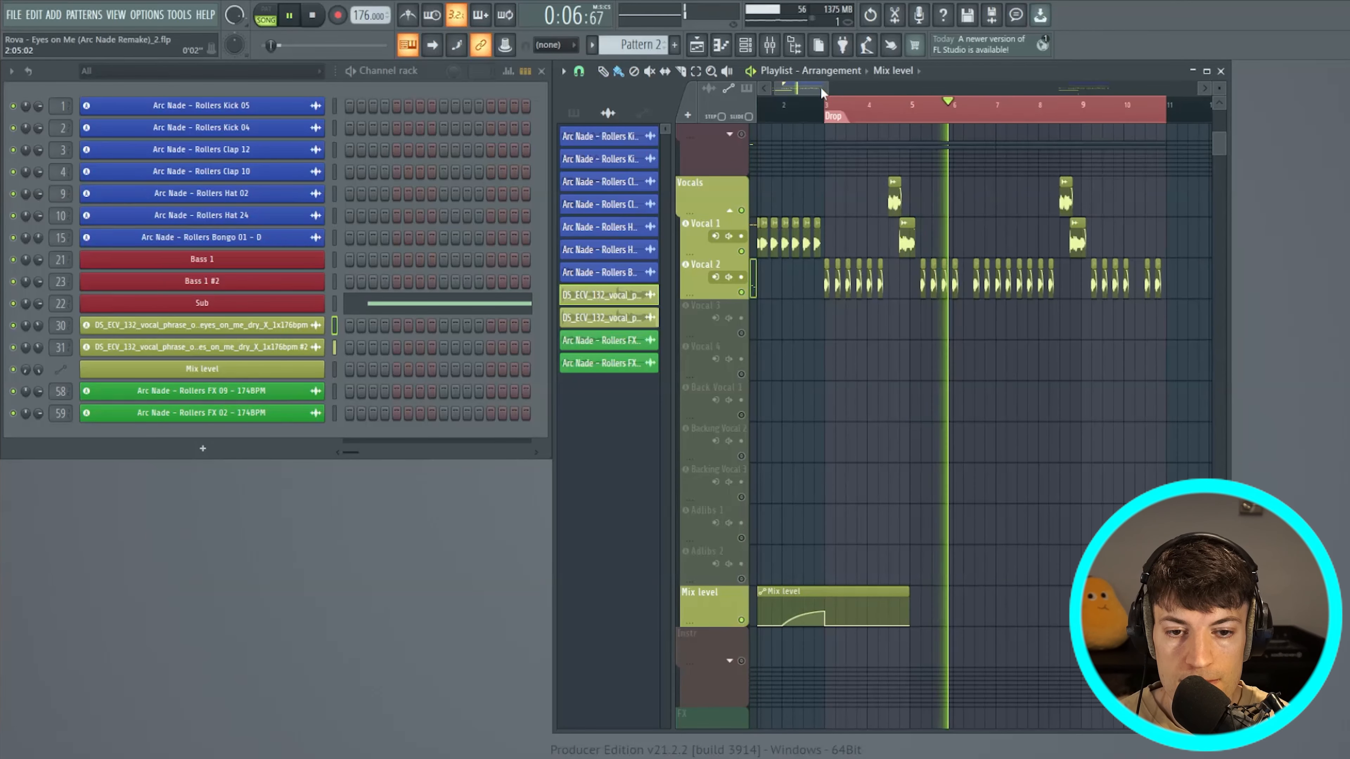
key(space)
Lower the Vocal Buss mixer fader to about -3.1 dB and check it in playback
key(F9)
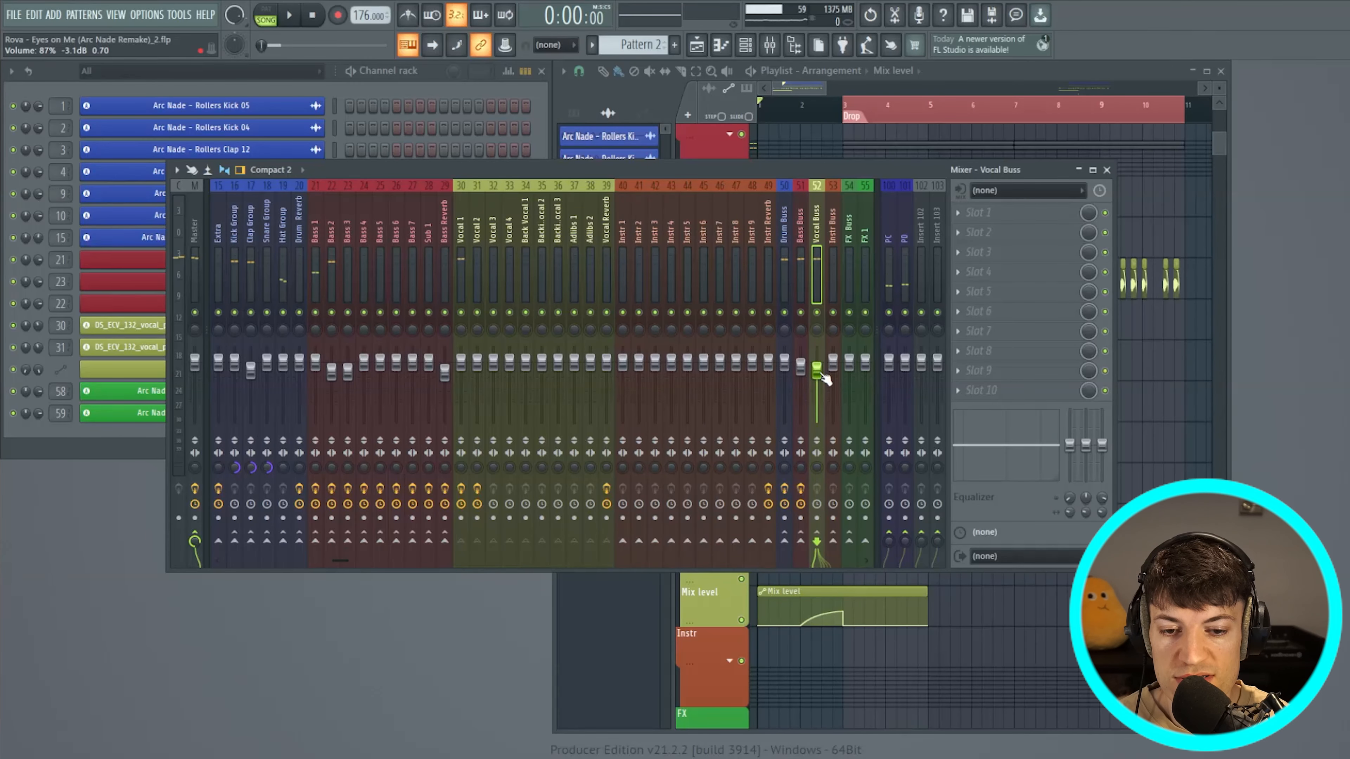
key(space)
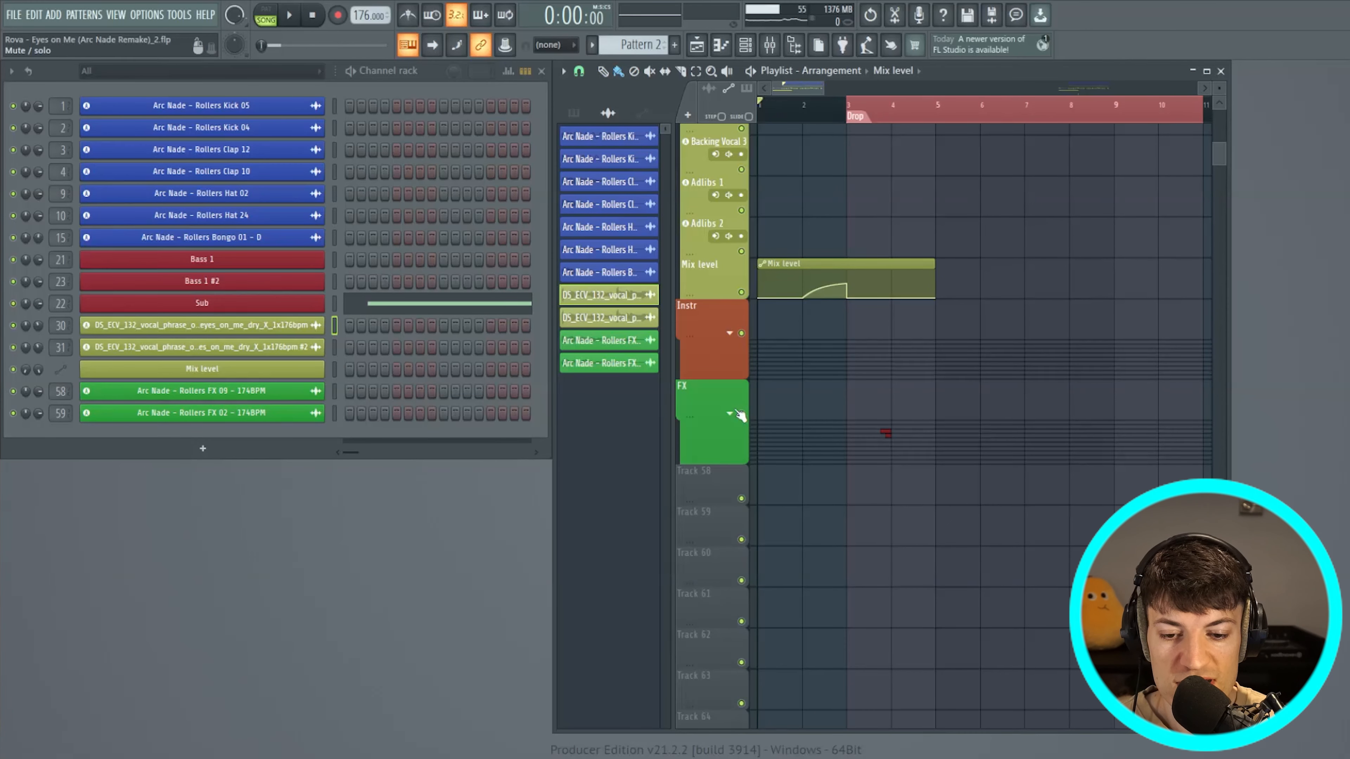
Expand the FX track group and examine the effect clips on FX 3 and FX 4 before bar 4
click(729, 413)
scroll(914, 319, down, 3)
scroll(916, 202, up, 4)
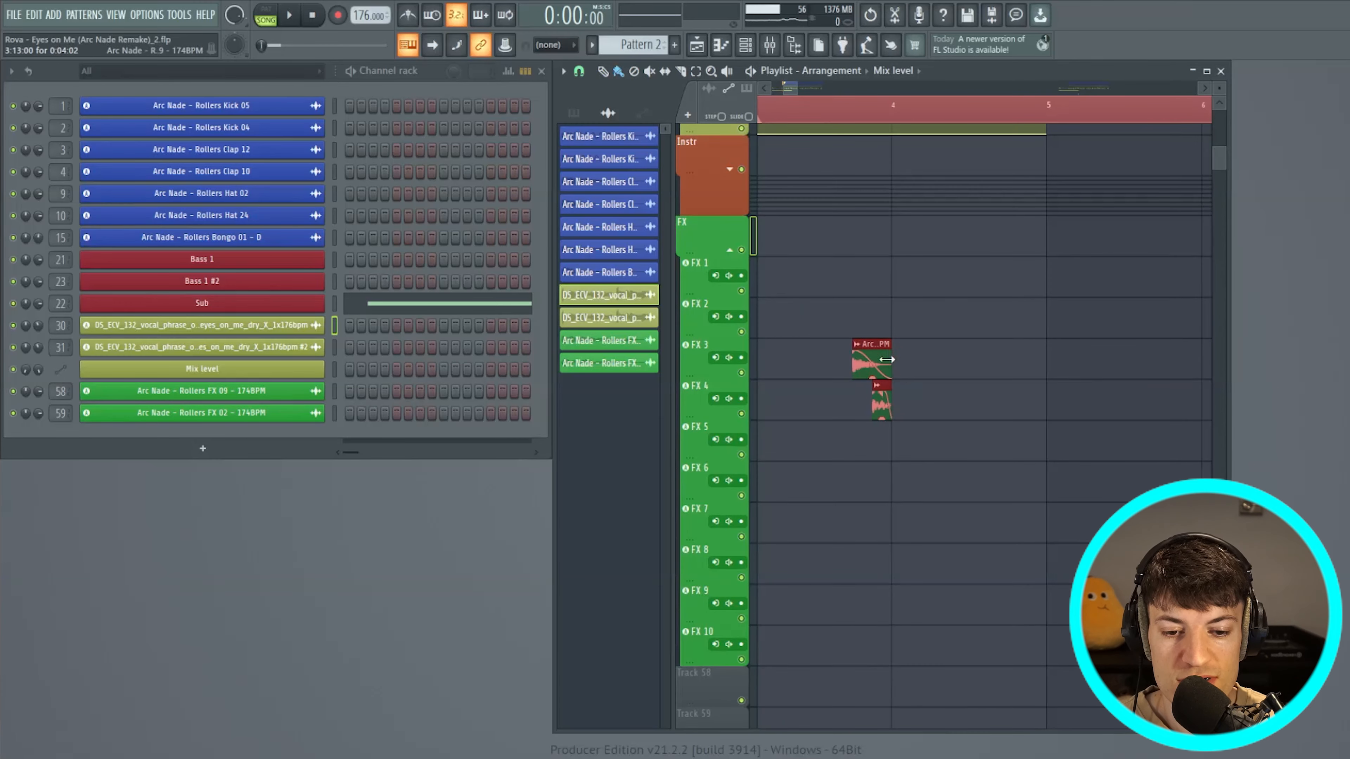
Move the two effect clips on FX 3 and FX 4 so that they end at bar 5
drag(883, 345, 1189, 344)
scroll(988, 123, down, 4)
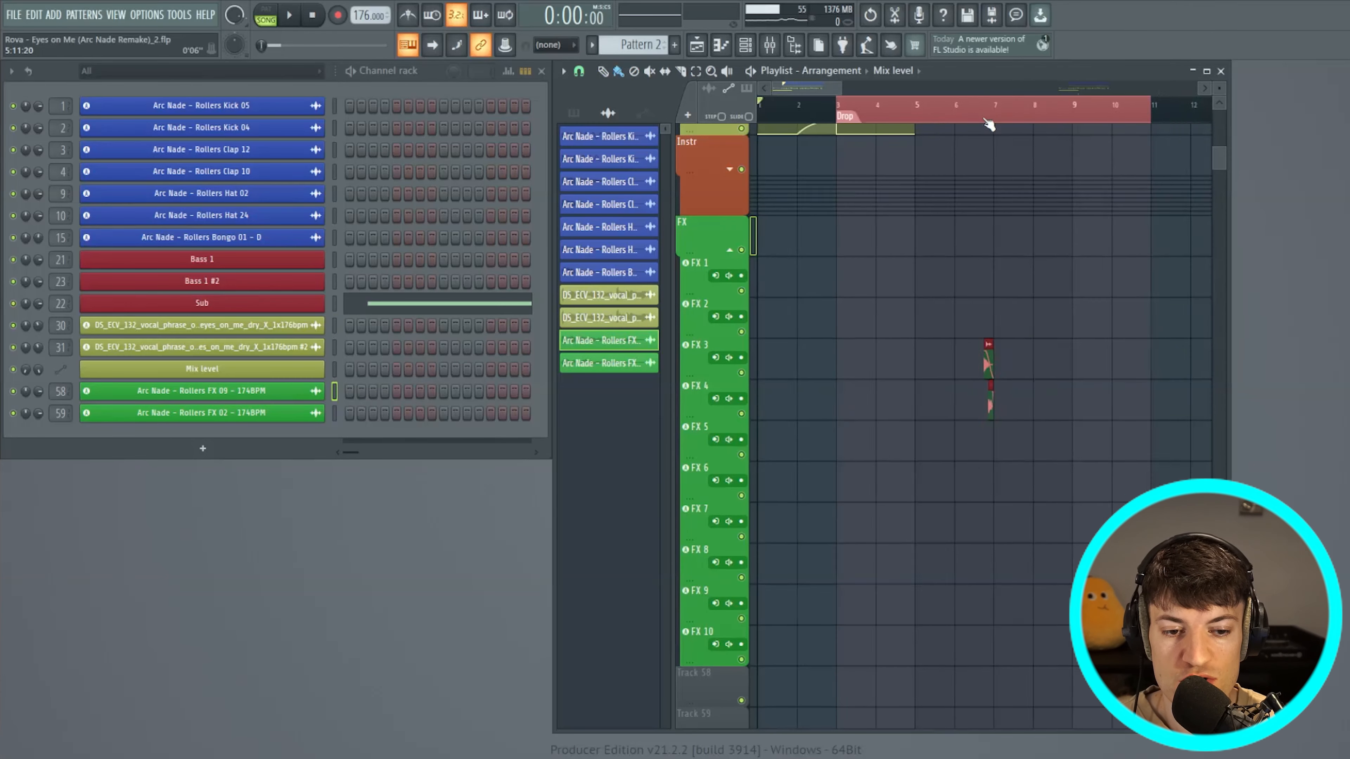
scroll(985, 120, down, 2)
scroll(1000, 115, up, 2)
scroll(957, 118, left, 2)
drag(923, 118, 949, 120)
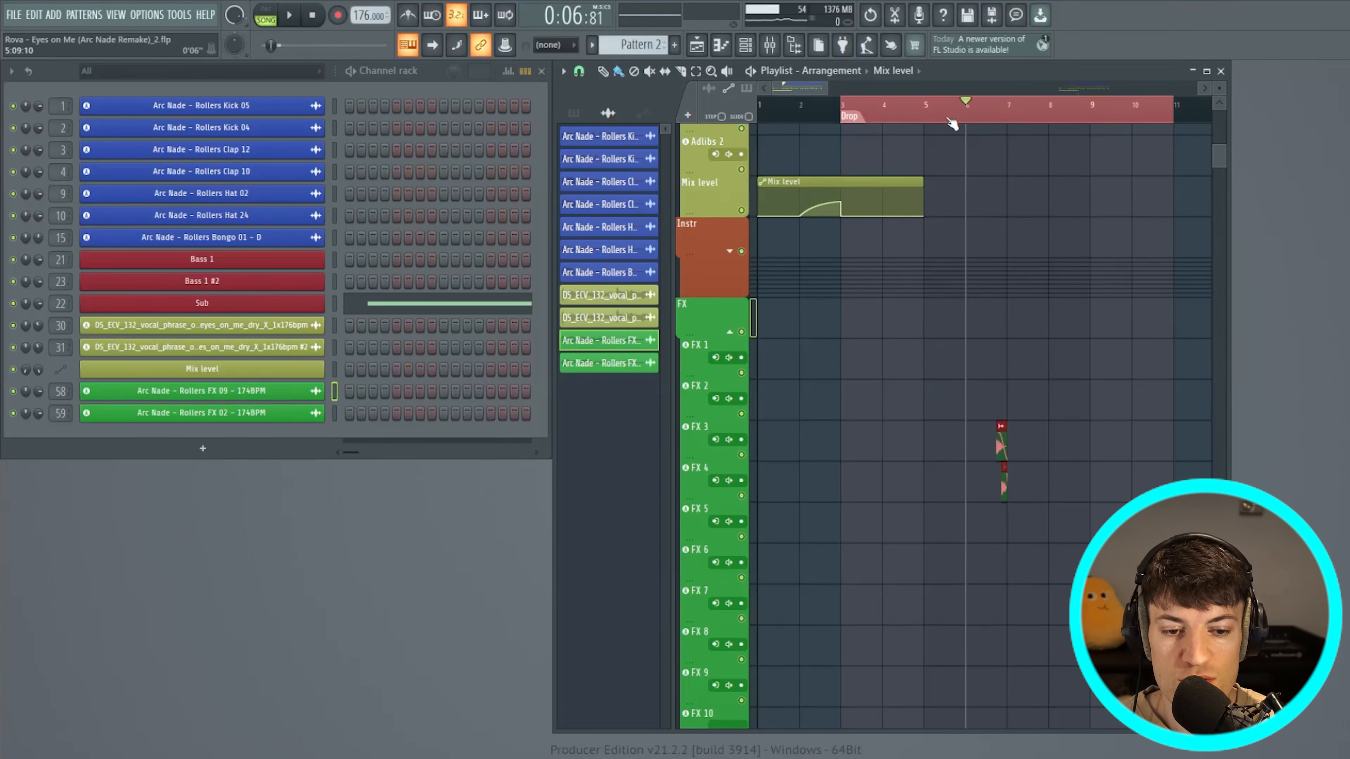
scroll(967, 123, up, 3)
drag(1058, 441, 915, 441)
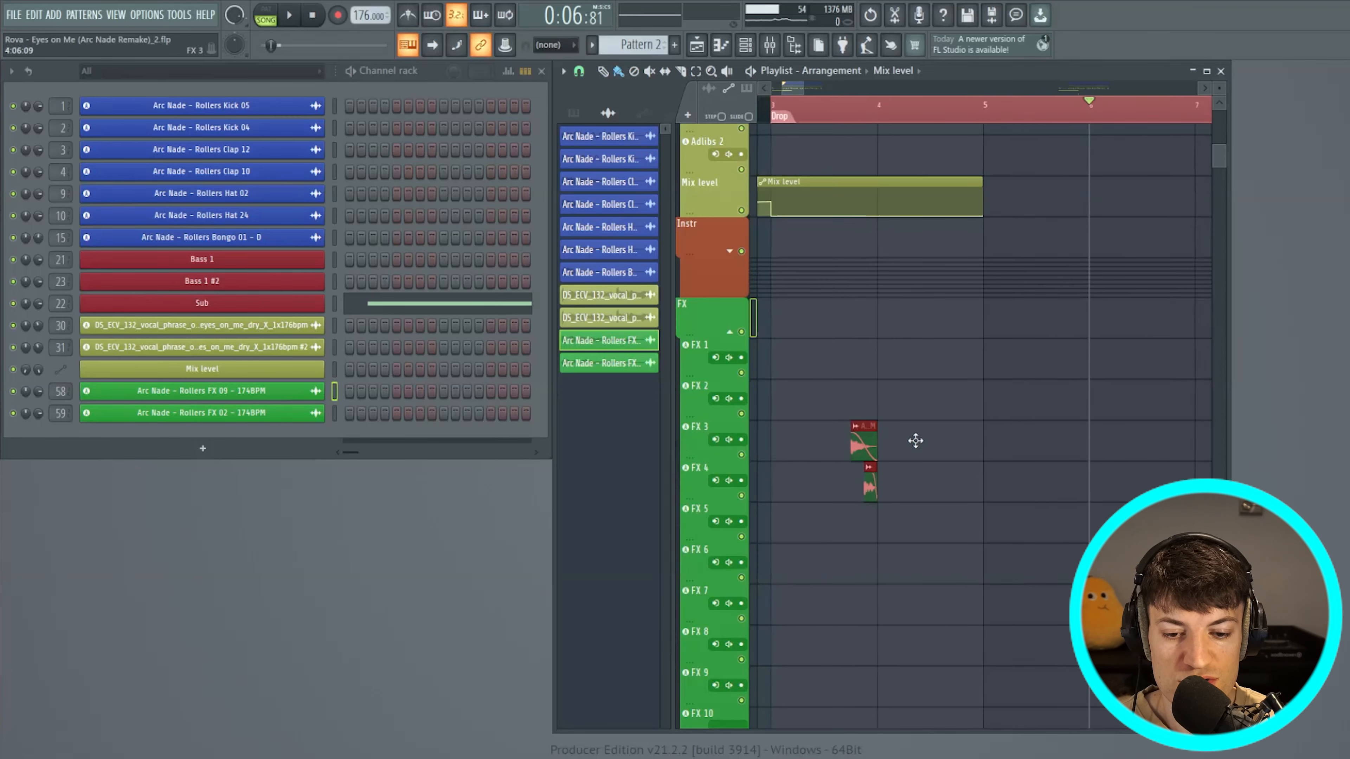
click(887, 121)
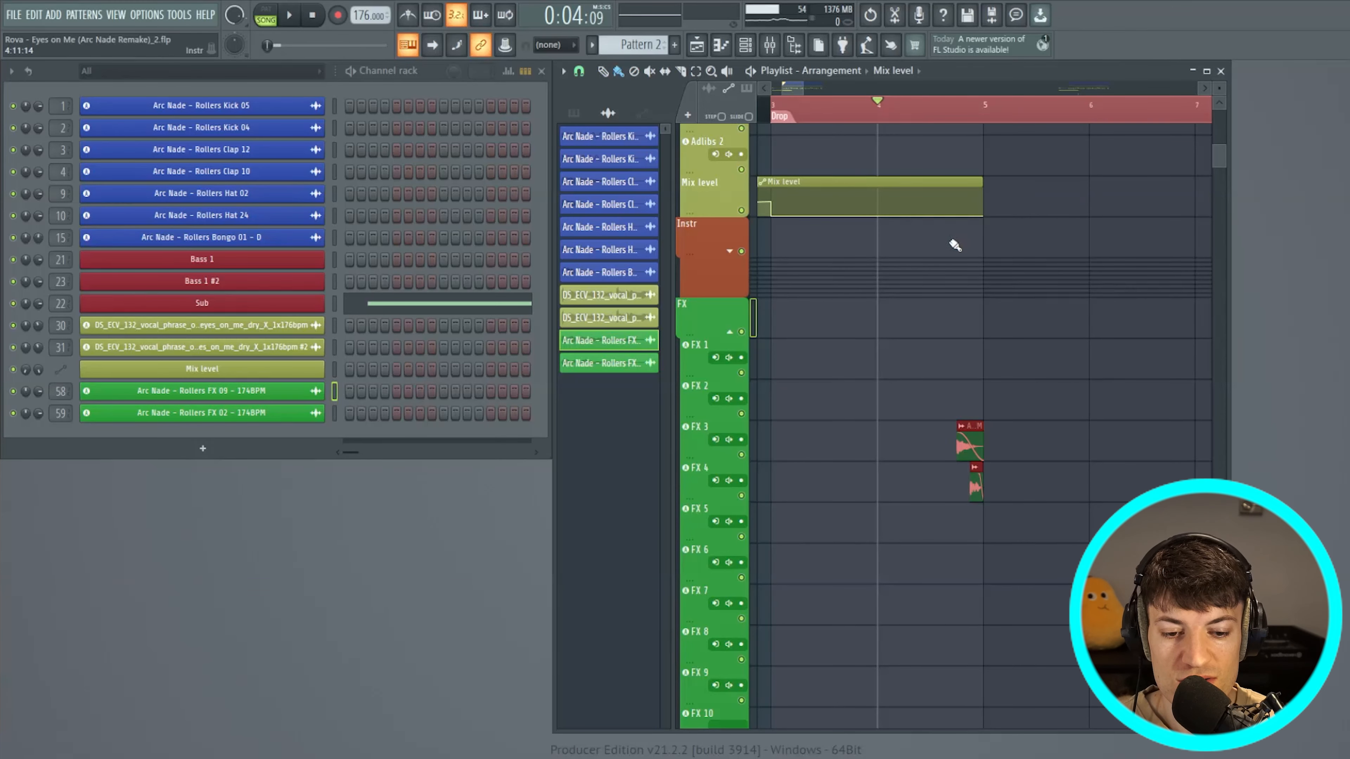
Solo the FX 3 and FX 4 tracks and play back their effect clips before bar 5
scroll(1000, 117, down, 3)
click(887, 116)
scroll(837, 409, up, 2)
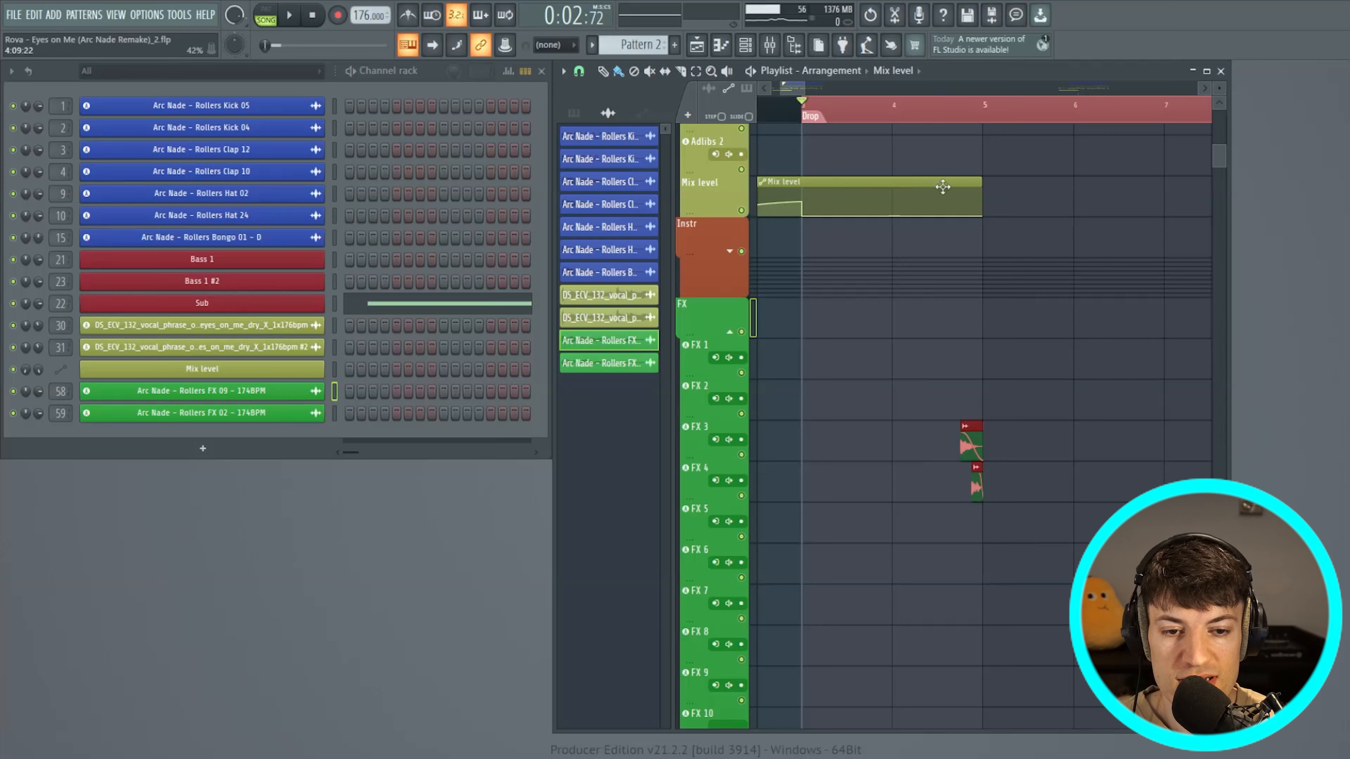
click(909, 115)
right_click(742, 456)
click(741, 496)
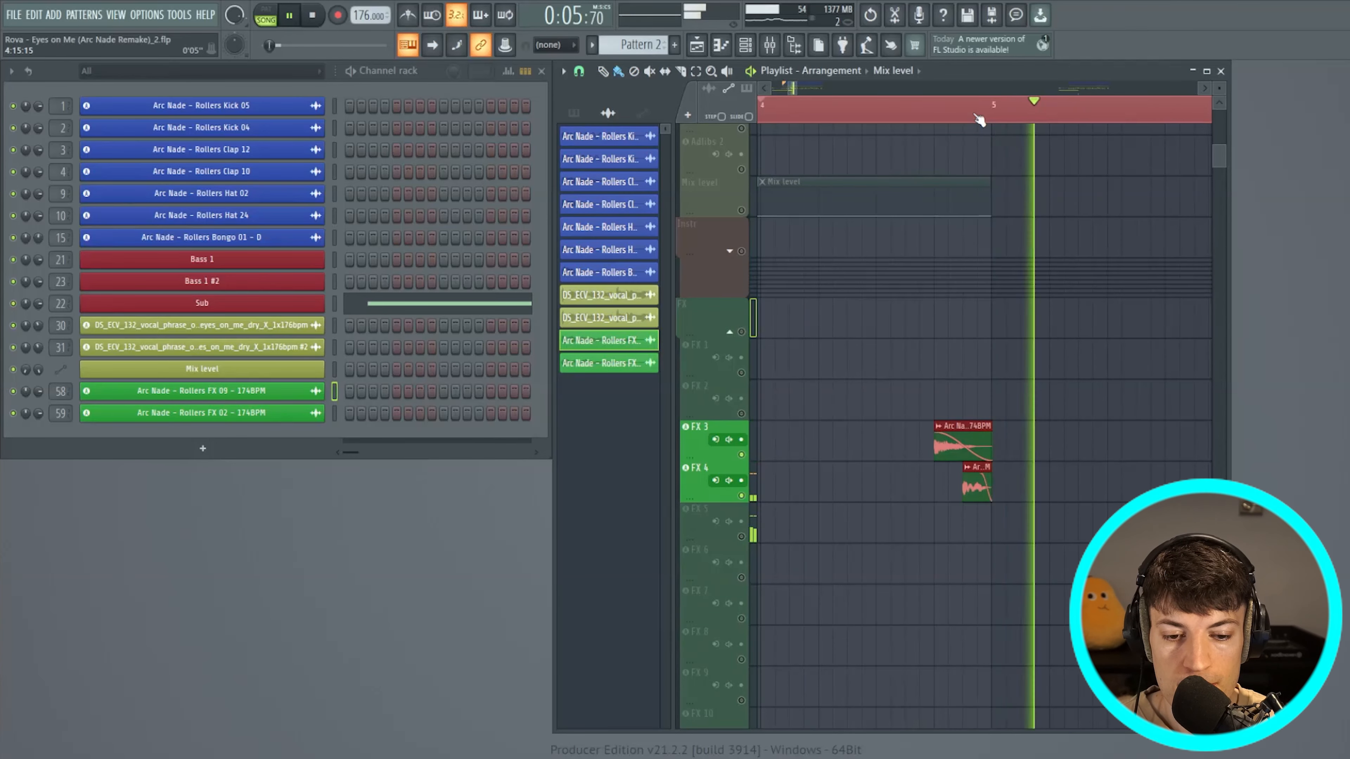
key(space)
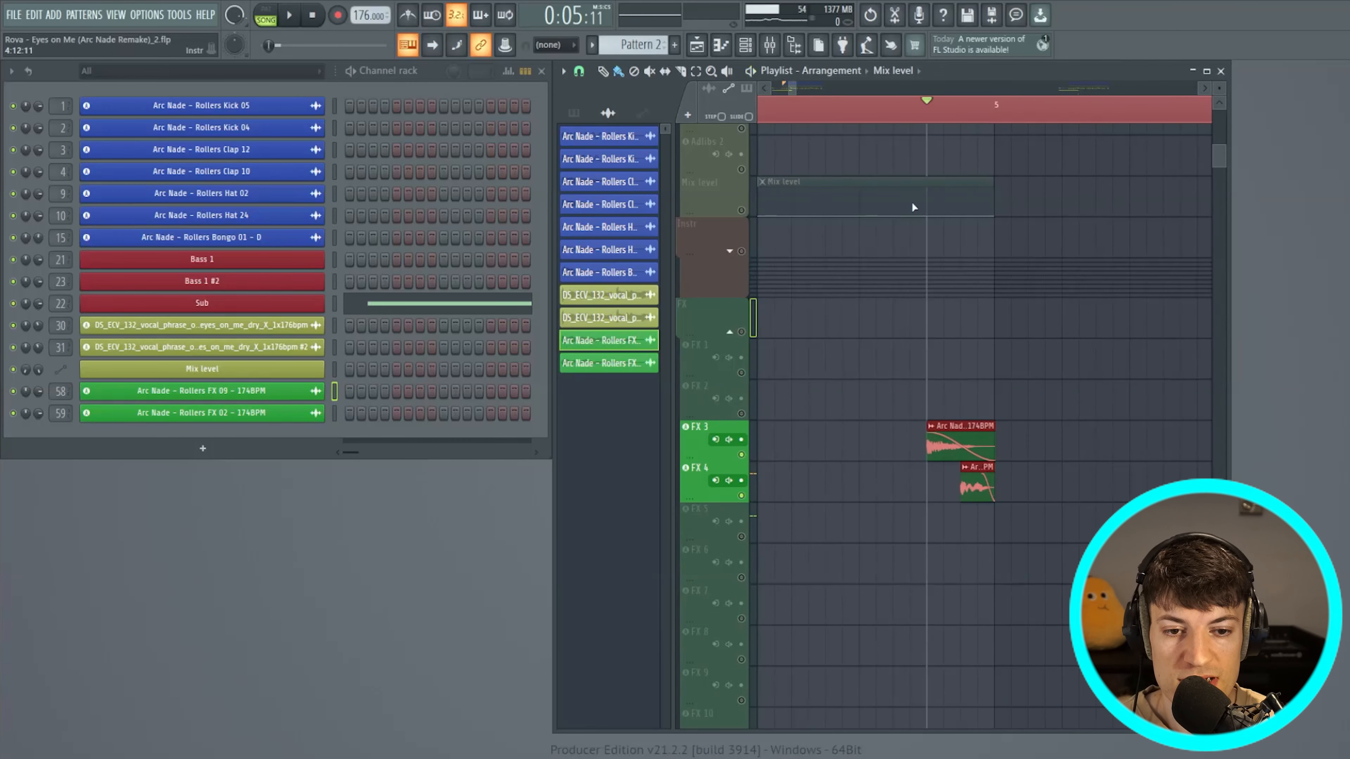
Unmute the kick, clap and Hat 1 and 2 tracks and play them with the effect clips from bar 4
scroll(925, 121, down, 3)
scroll(997, 271, up, 10)
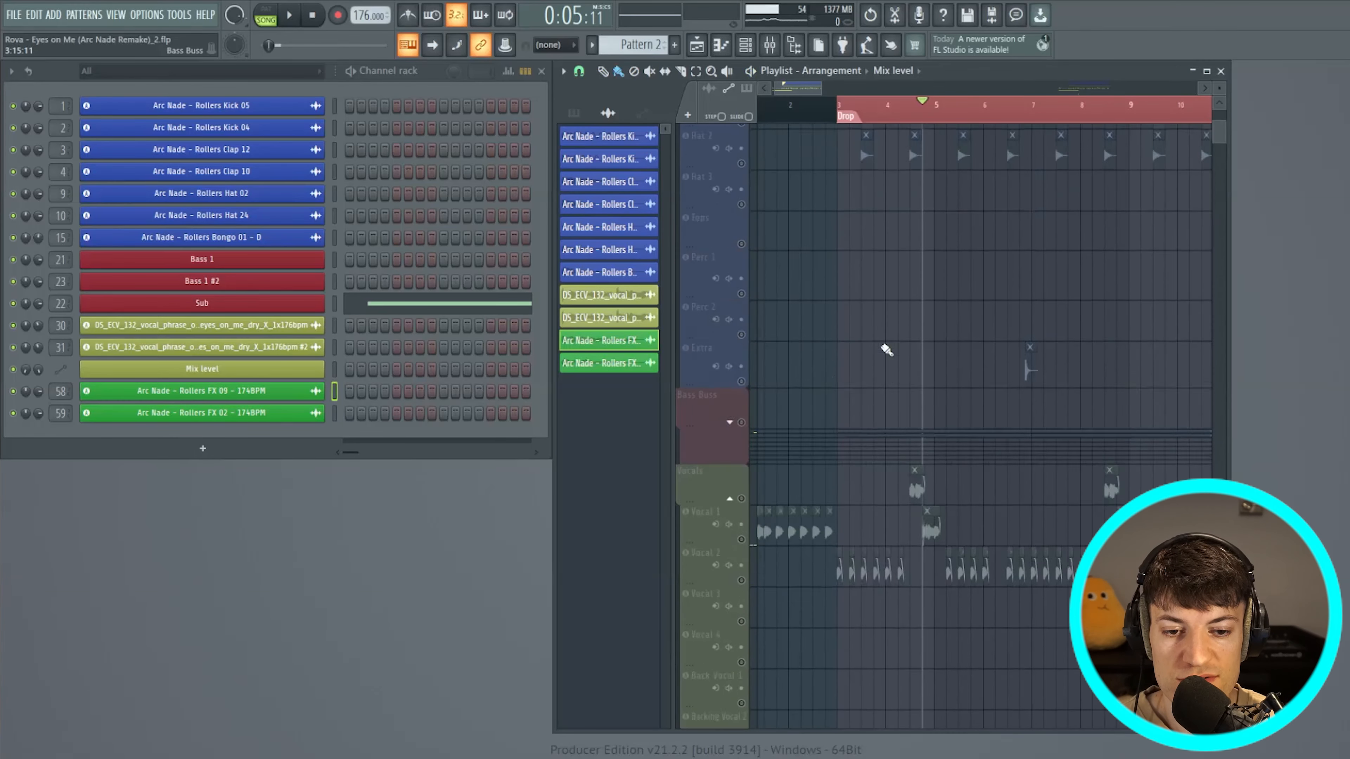
click(743, 448)
click(743, 201)
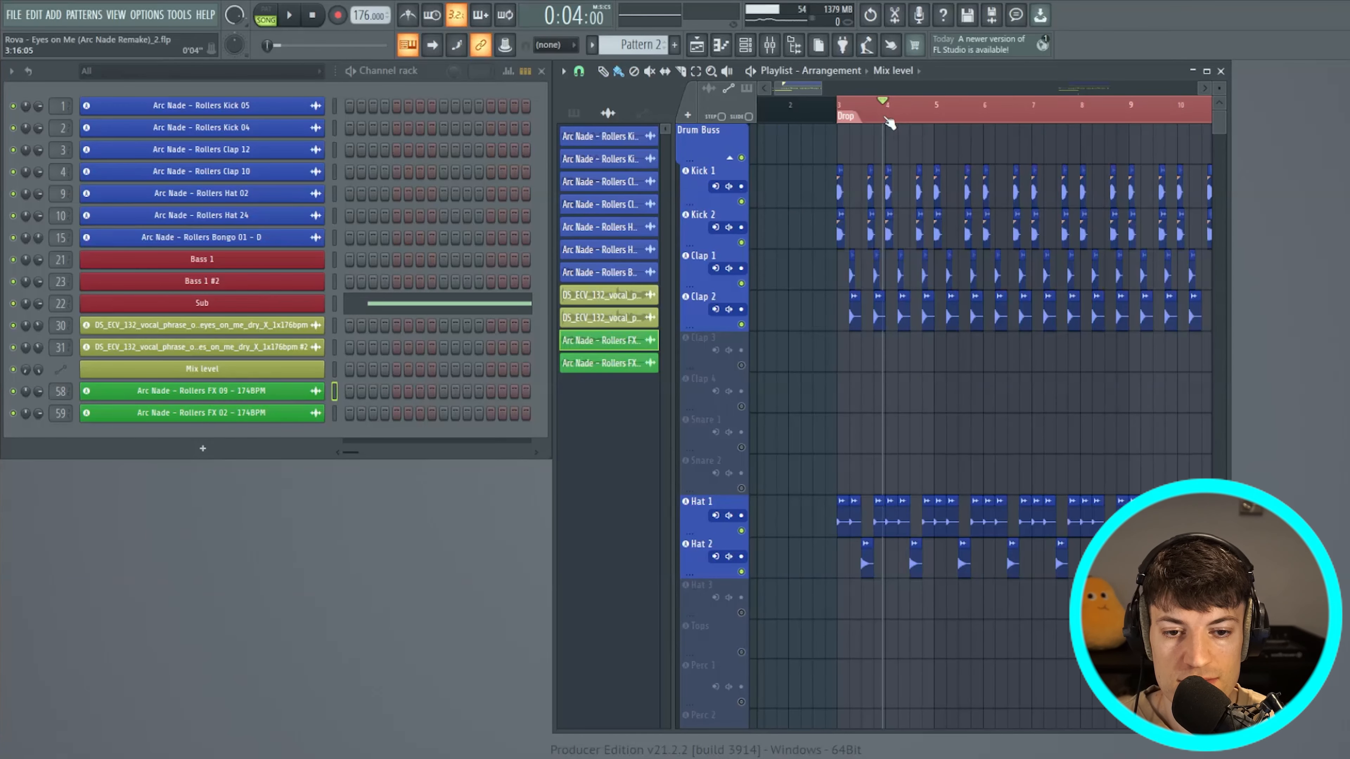
key(space)
scroll(914, 128, up, 3)
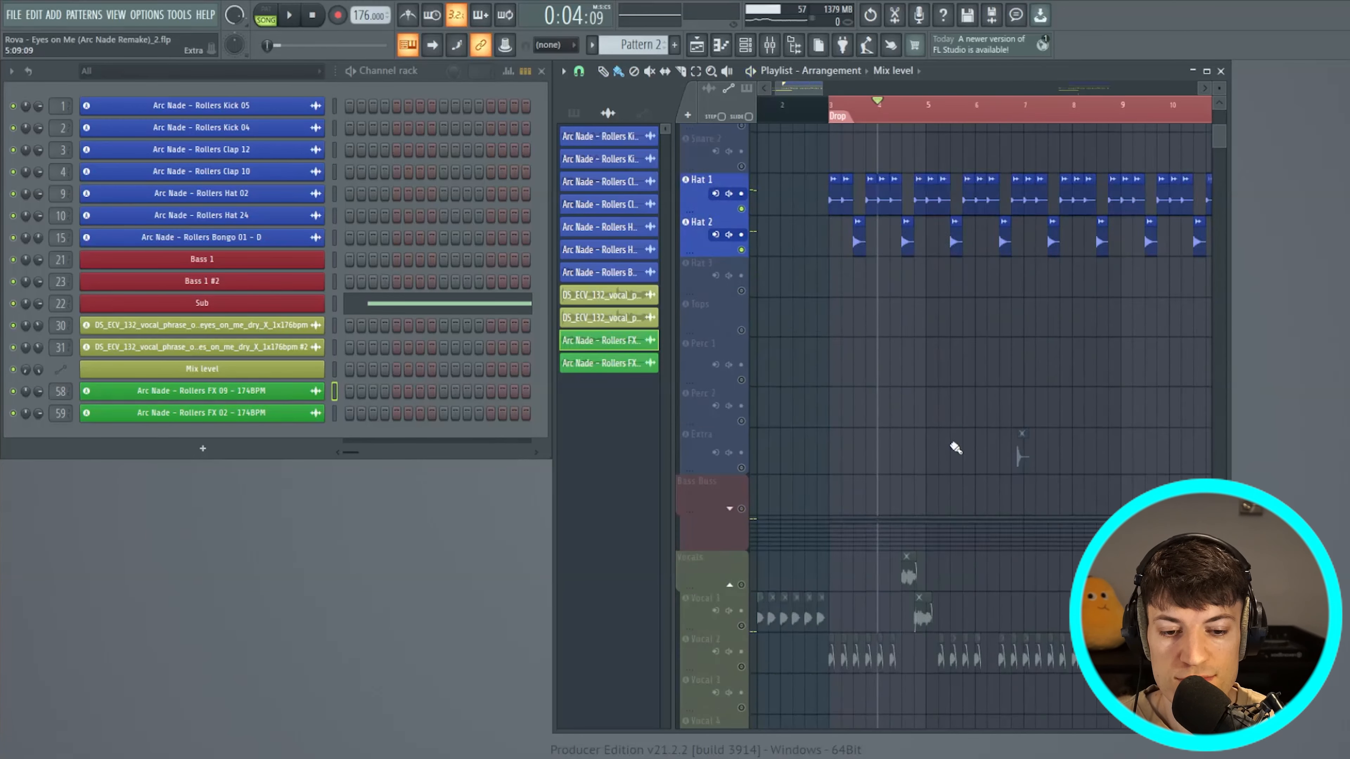
Inspect the sample settings of the Rollers FX 09 and Rollers FX 02 audio clips
scroll(951, 452, down, 10)
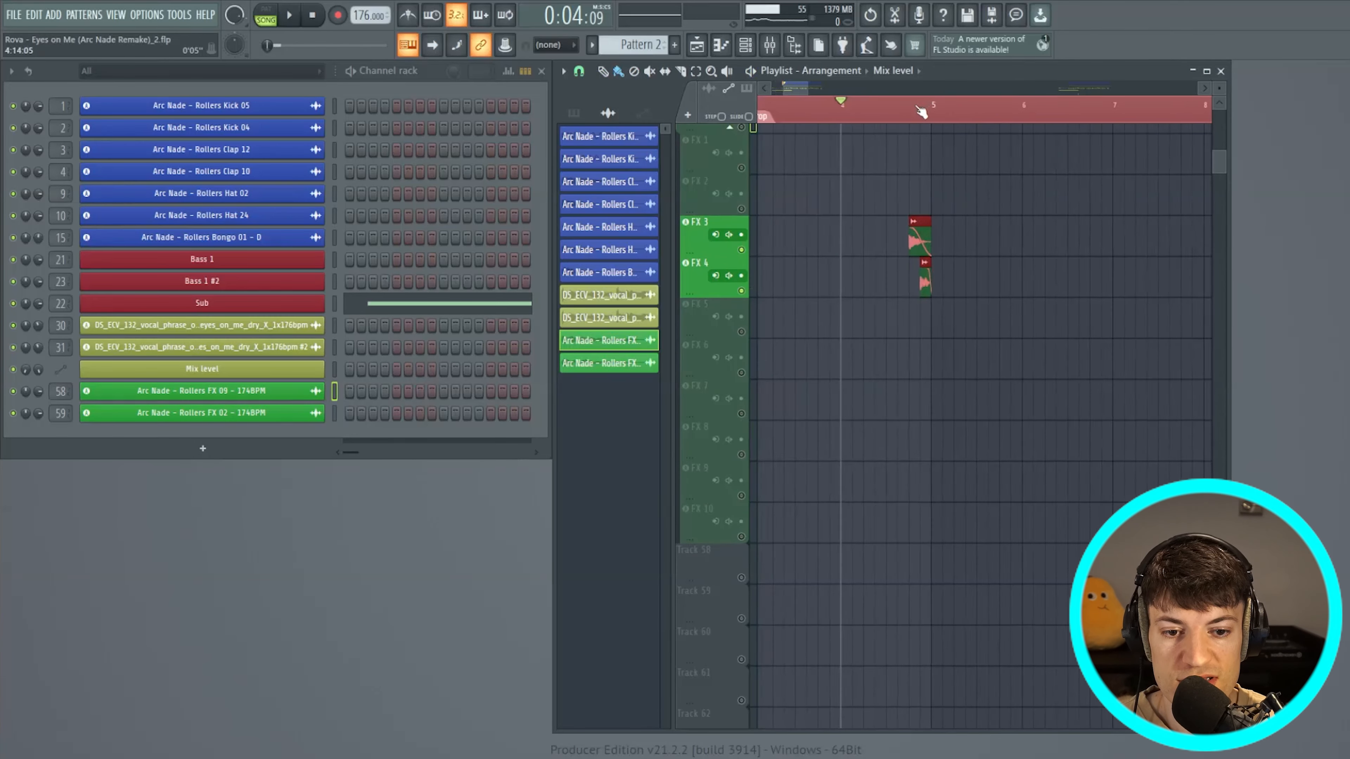
scroll(921, 112, up, 4)
double_click(959, 229)
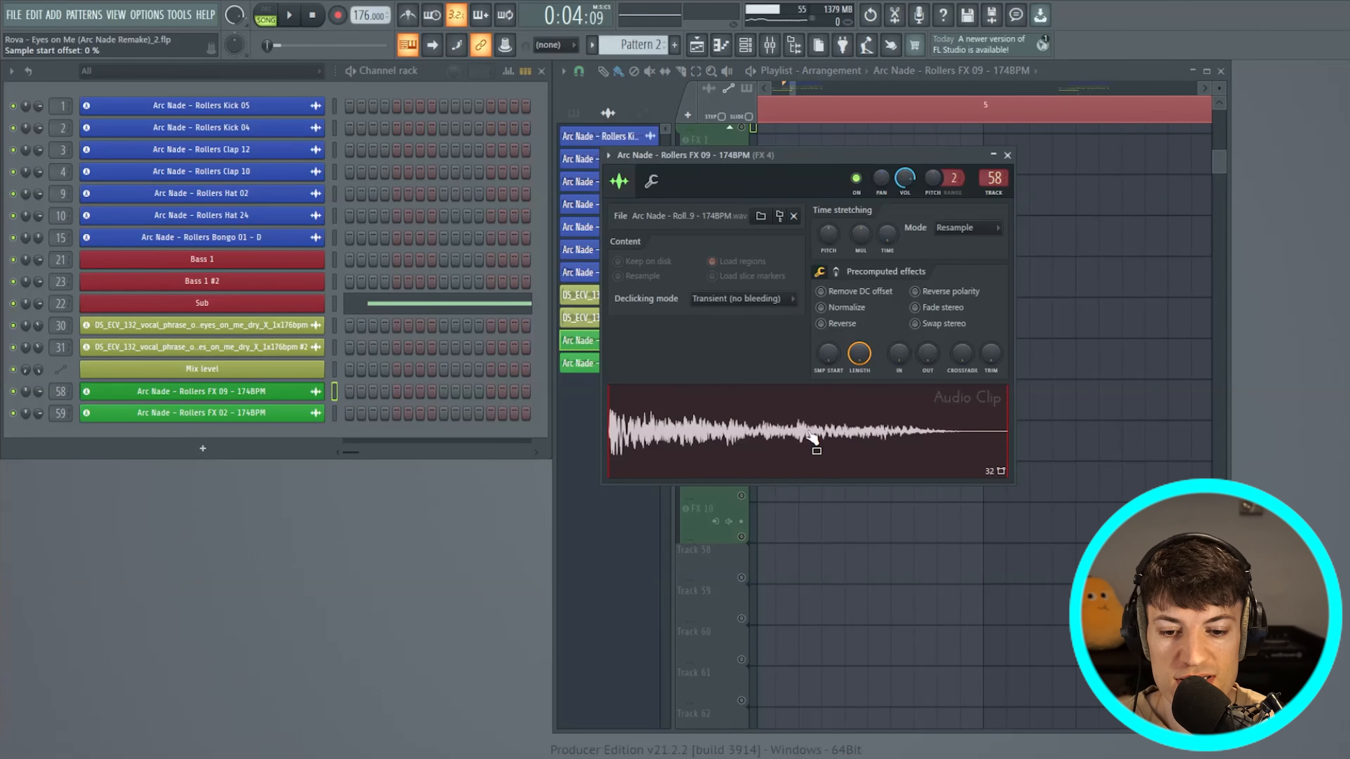
click(1007, 157)
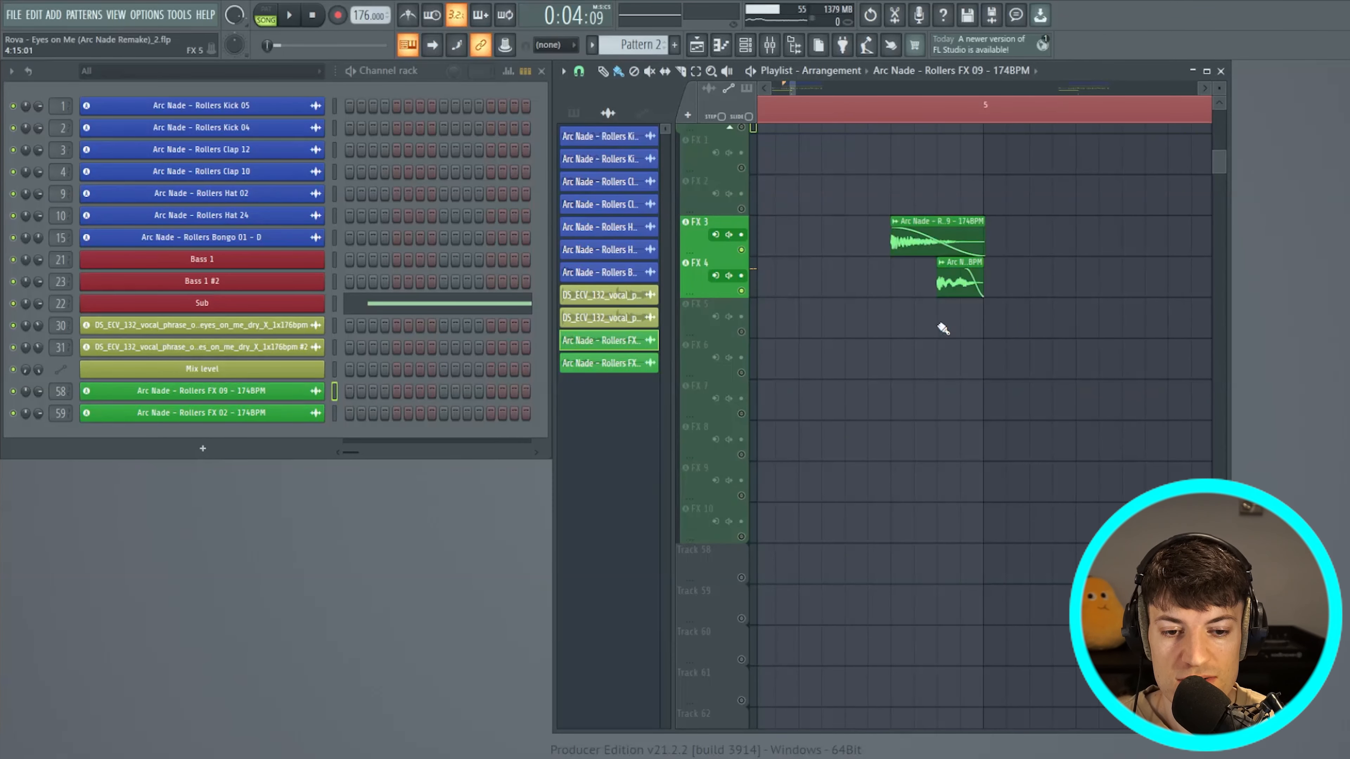
double_click(608, 363)
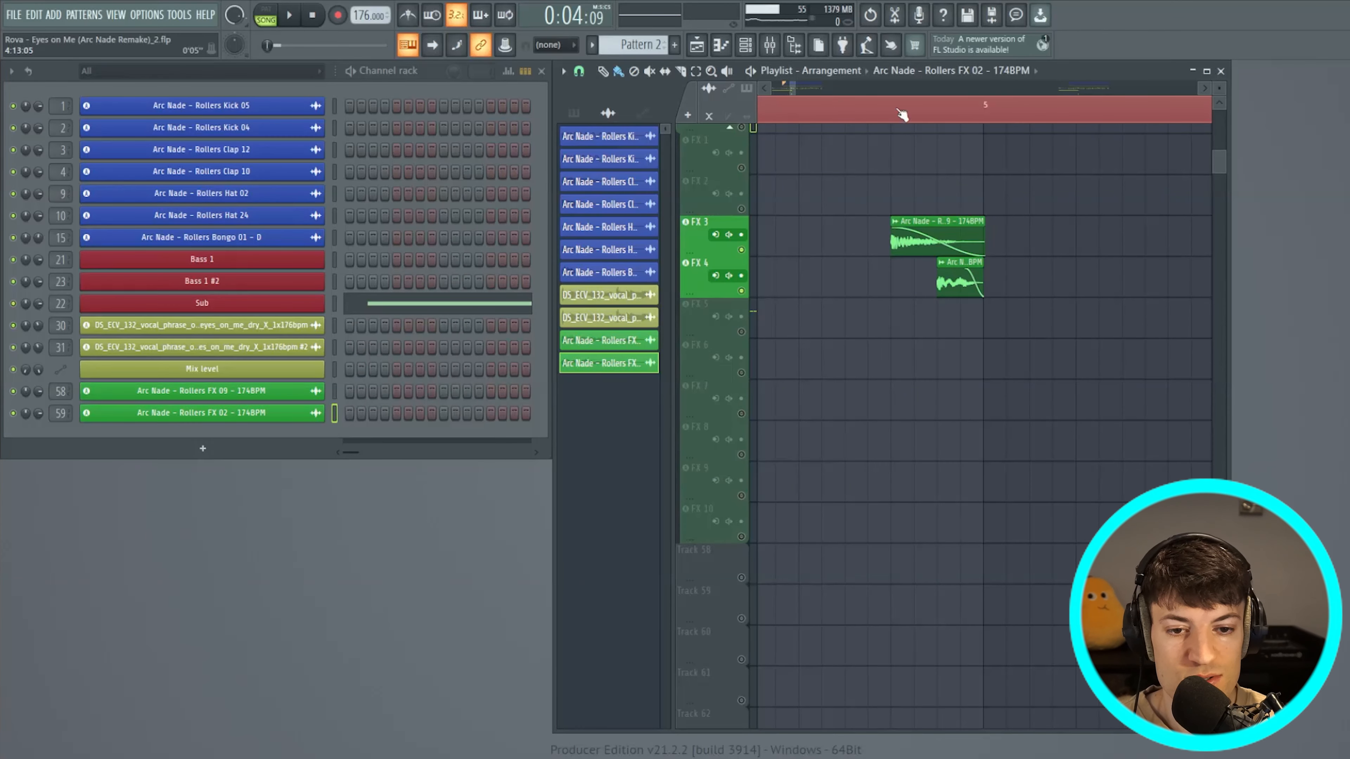
Play the drums and effect clips from the start of the FX 3 clip
click(898, 110)
key(space)
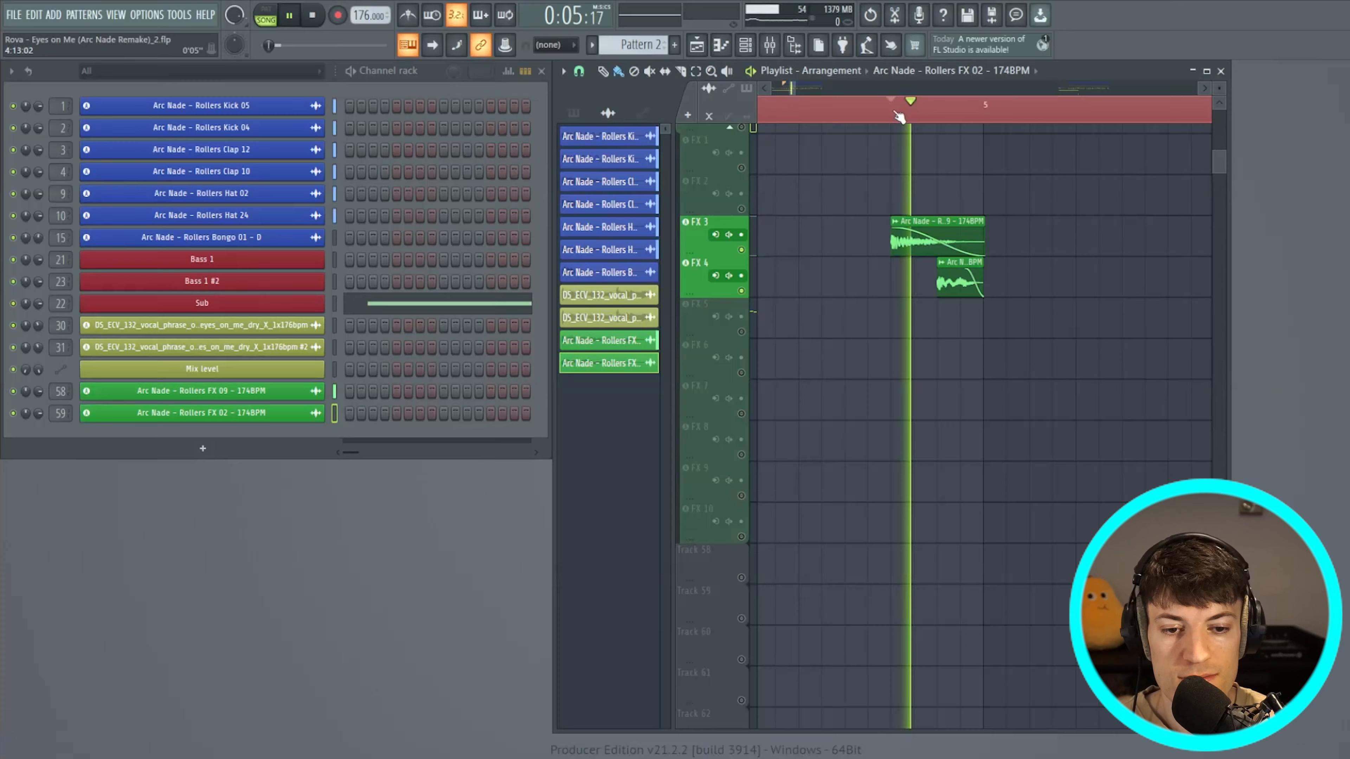
key(space)
Copy the FX 3 and FX 4 clips so the copies end at bar 9, and play through them with the drums
scroll(890, 154, down, 6)
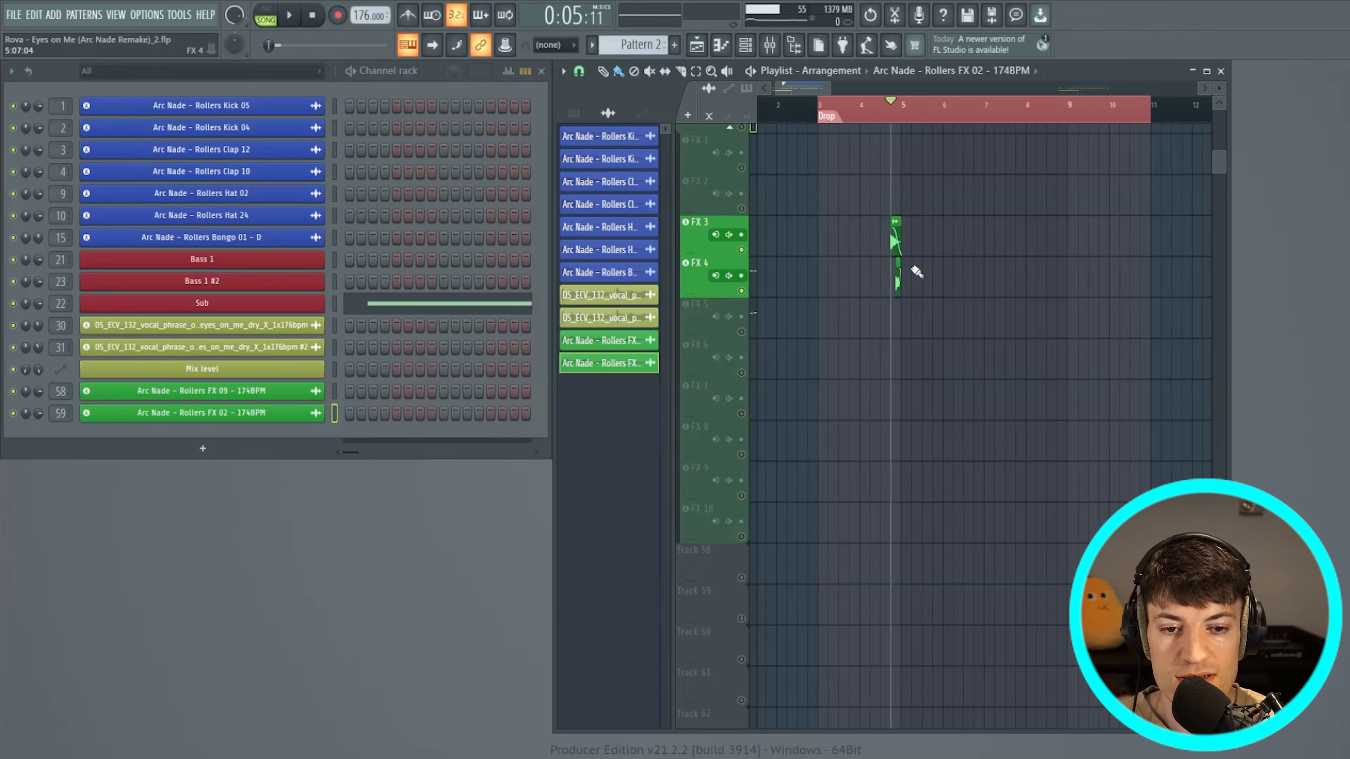
scroll(937, 294, up, 10)
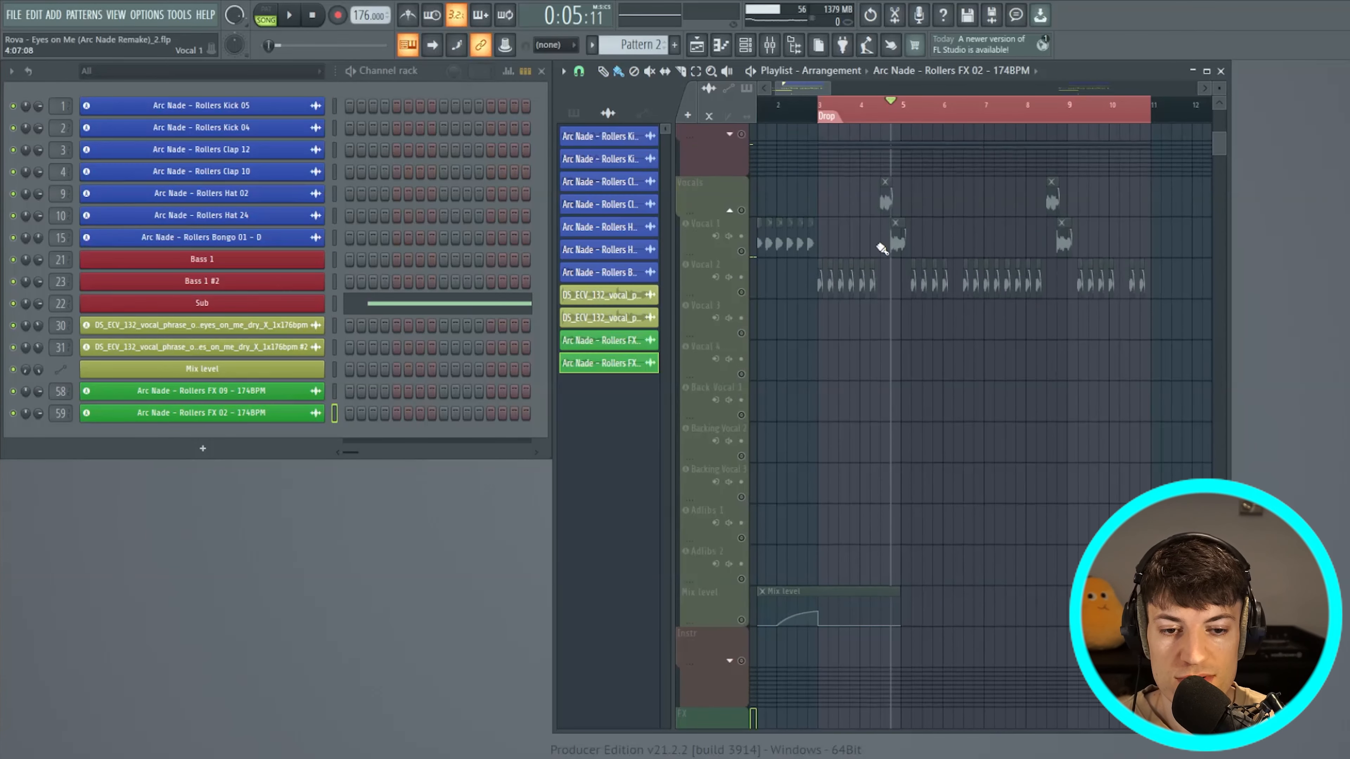
scroll(883, 247, down, 7)
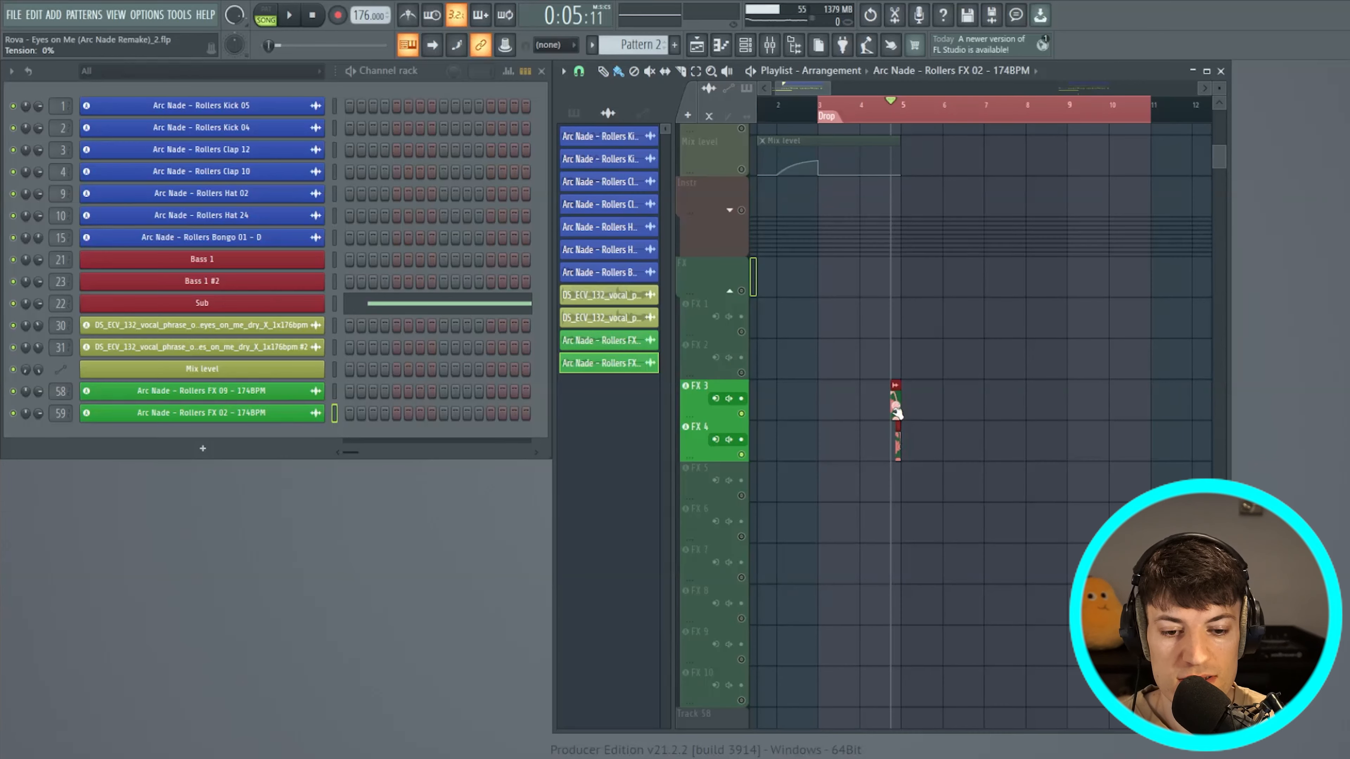
key(space)
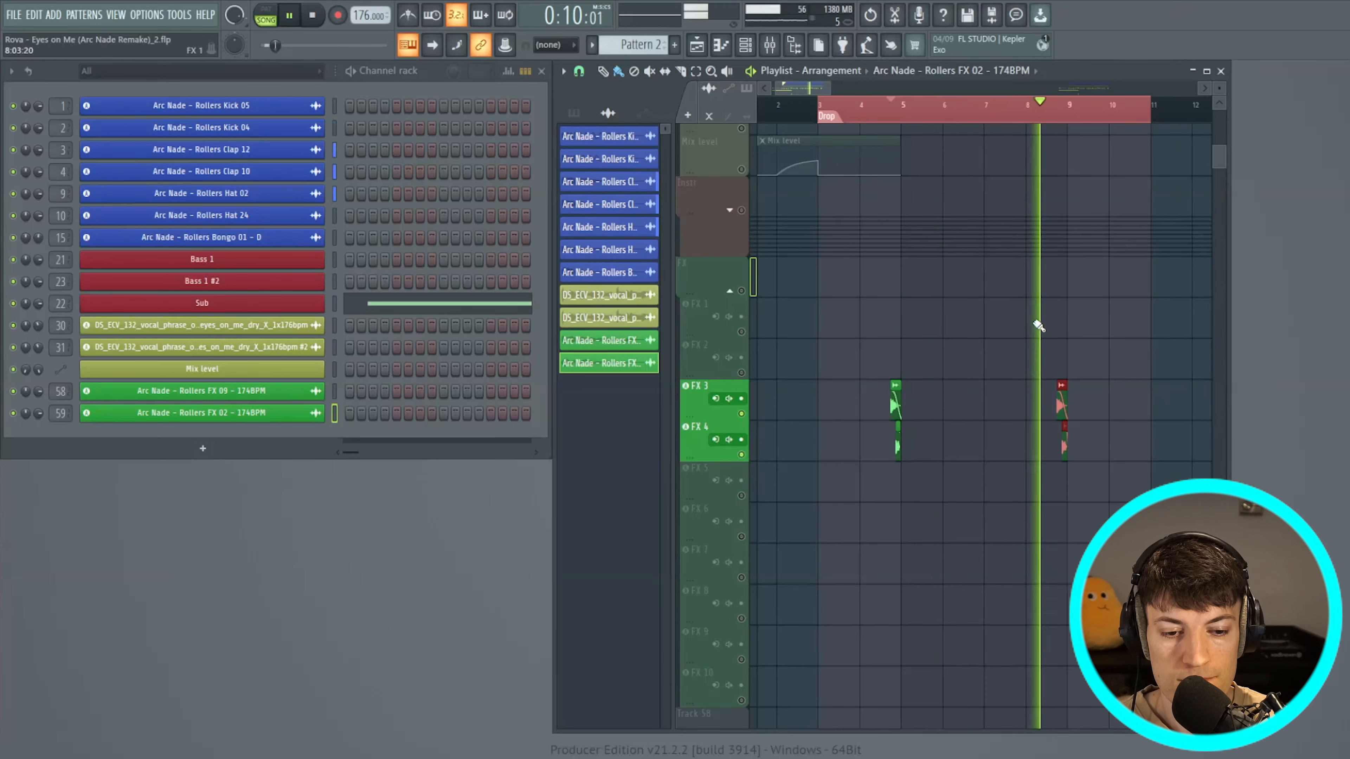
key(space)
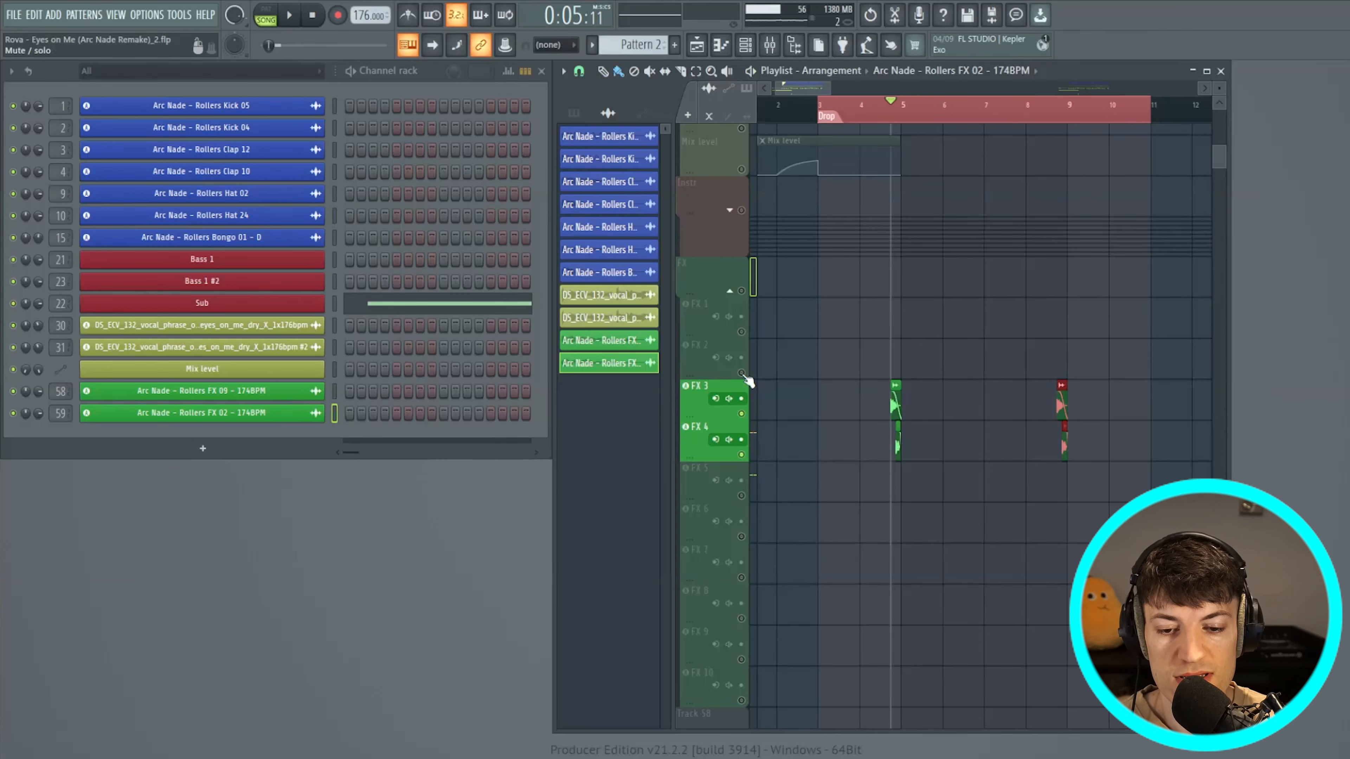
Unmute all tracks, clear the playlist selection and collapse the FX track group
right_click(741, 373)
right_click(742, 373)
key(ctrl+d)
scroll(765, 345, down, 4)
click(730, 291)
Play back the full drop while reviewing the vocal, bass and drum tracks in the playlist
scroll(1002, 296, up, 5)
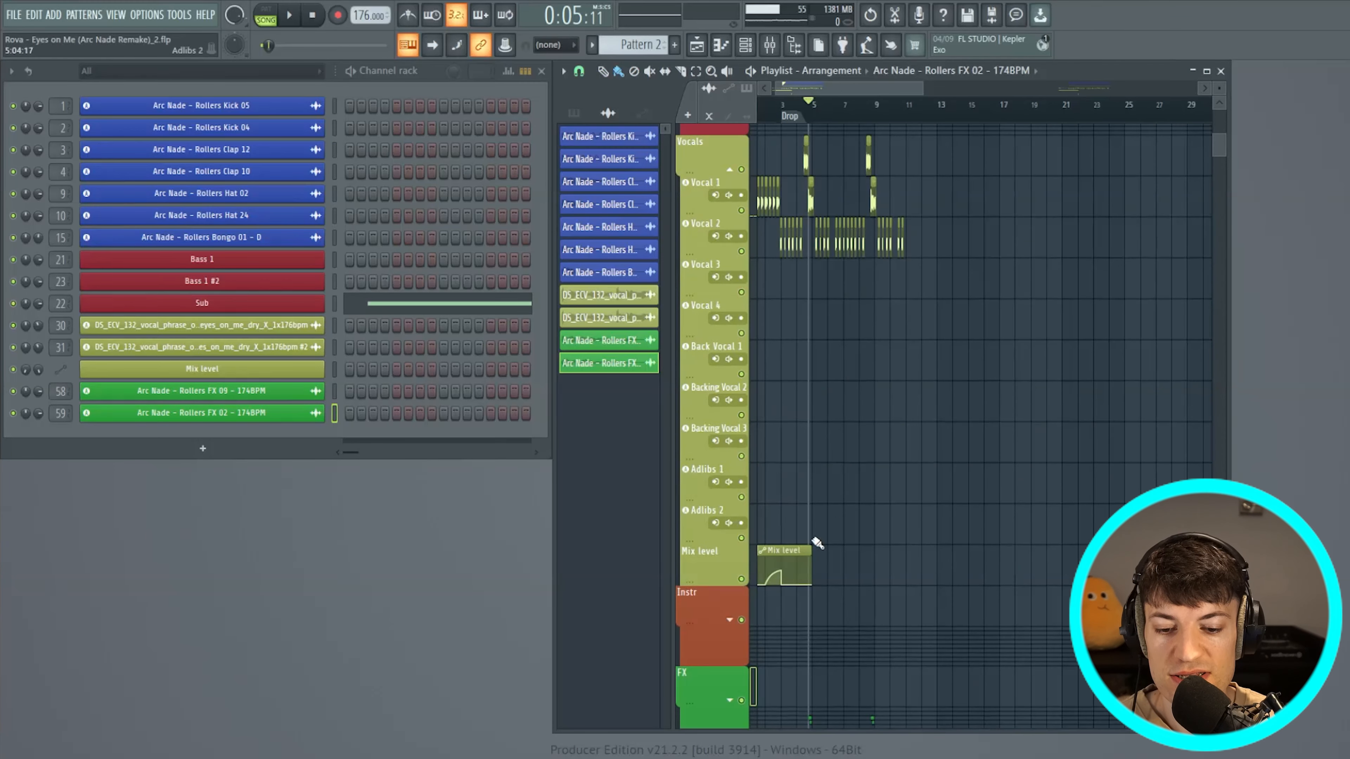
scroll(827, 428, up, 3)
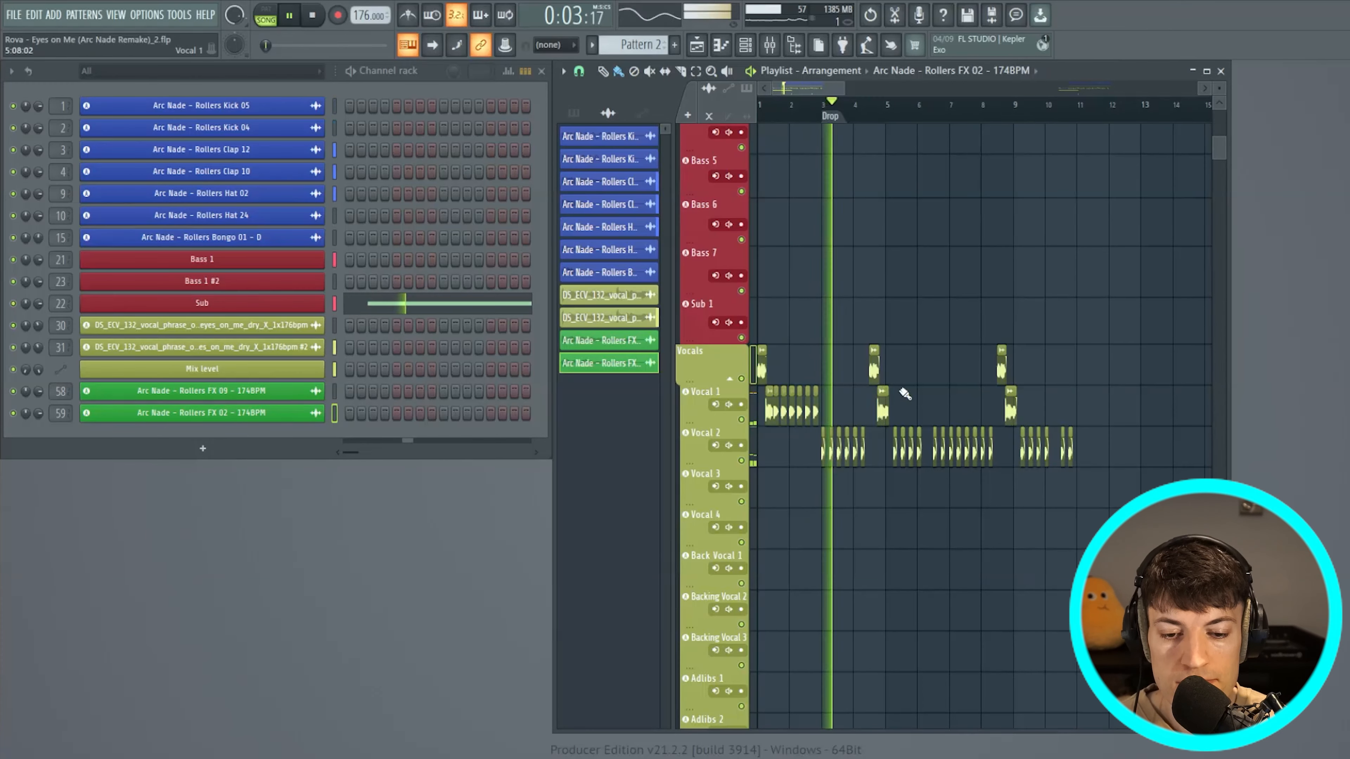
scroll(906, 393, down, 3)
scroll(903, 391, down, 5)
scroll(914, 391, up, 15)
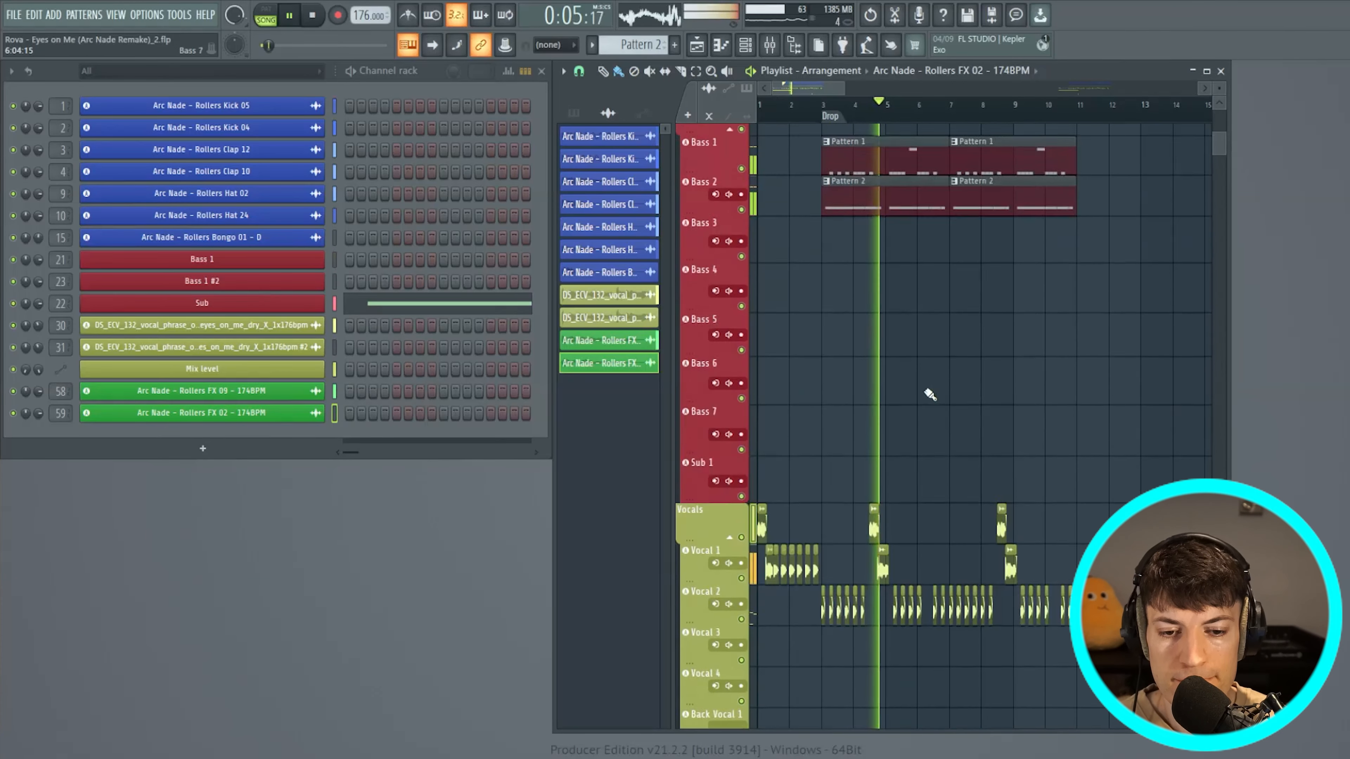
scroll(908, 385, up, 7)
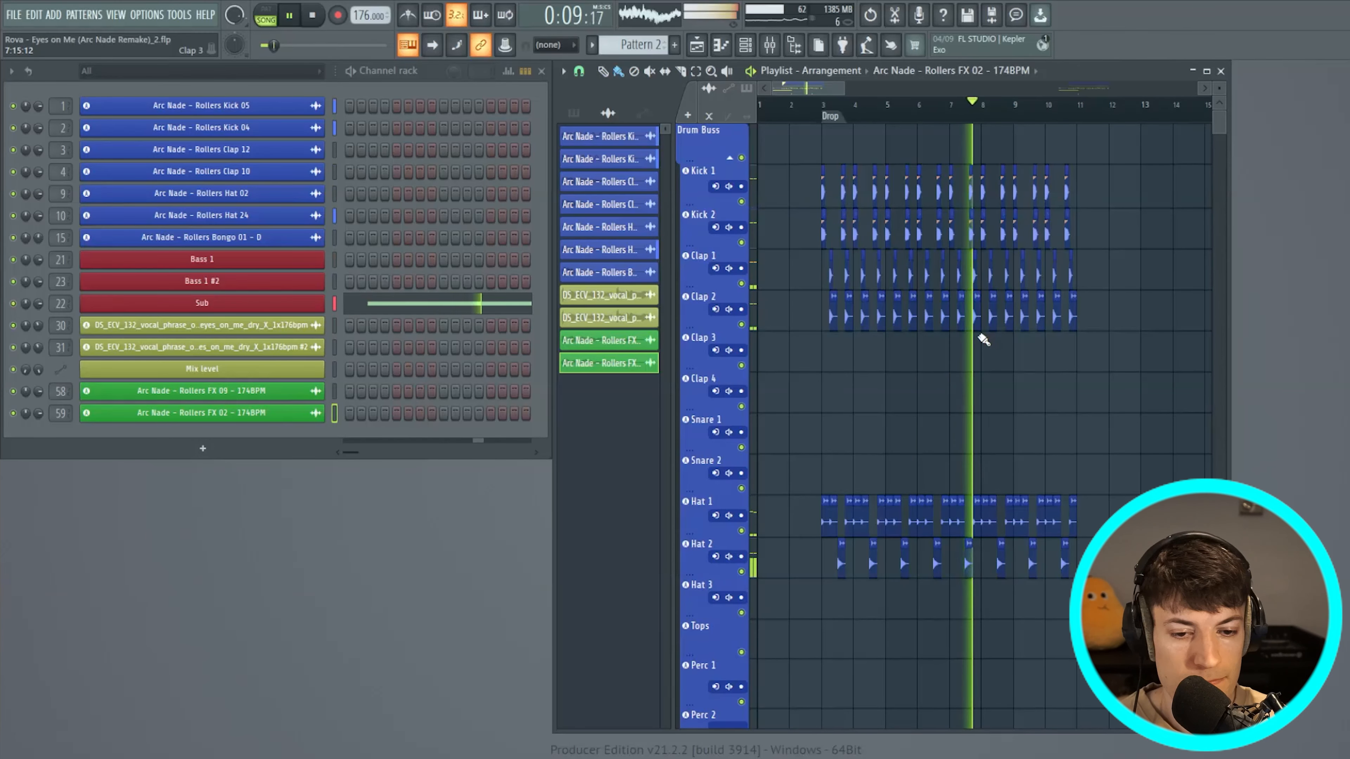
scroll(983, 341, down, 3)
scroll(981, 343, down, 7)
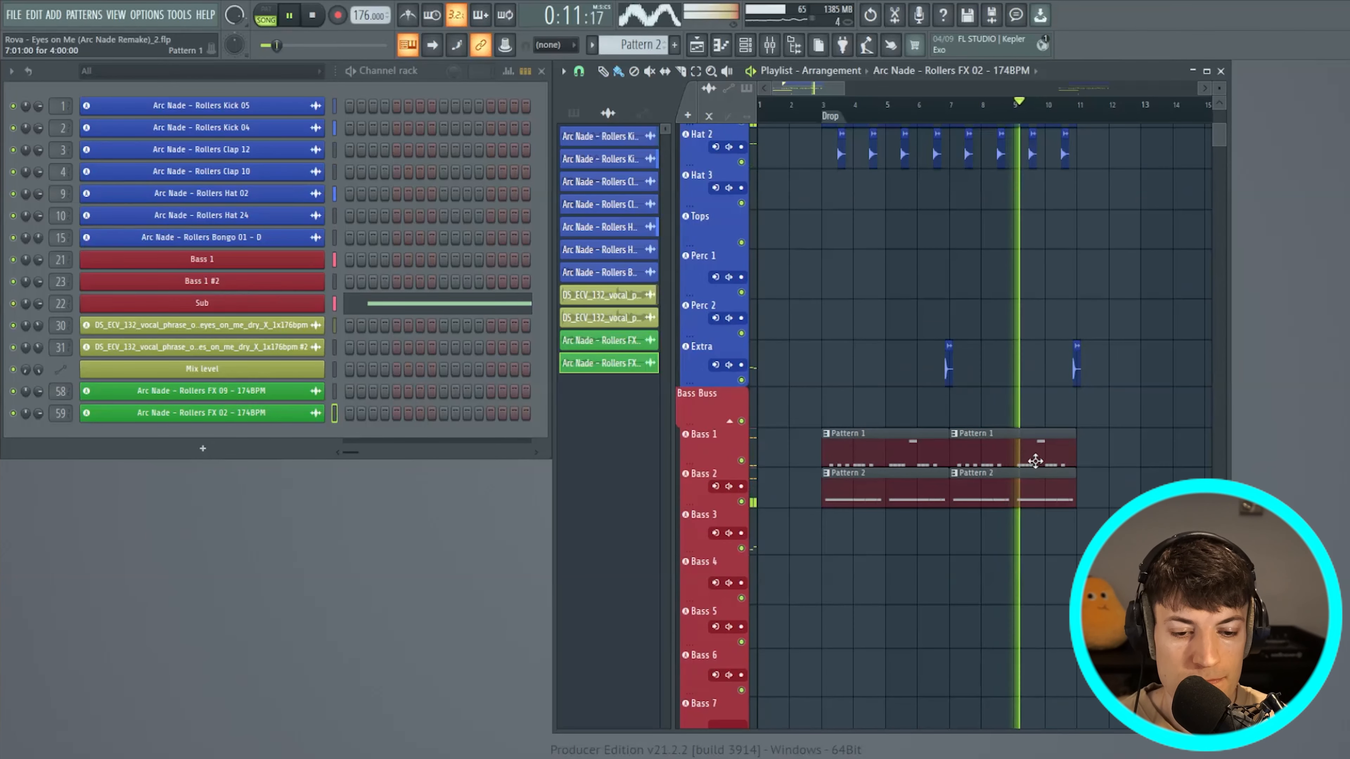